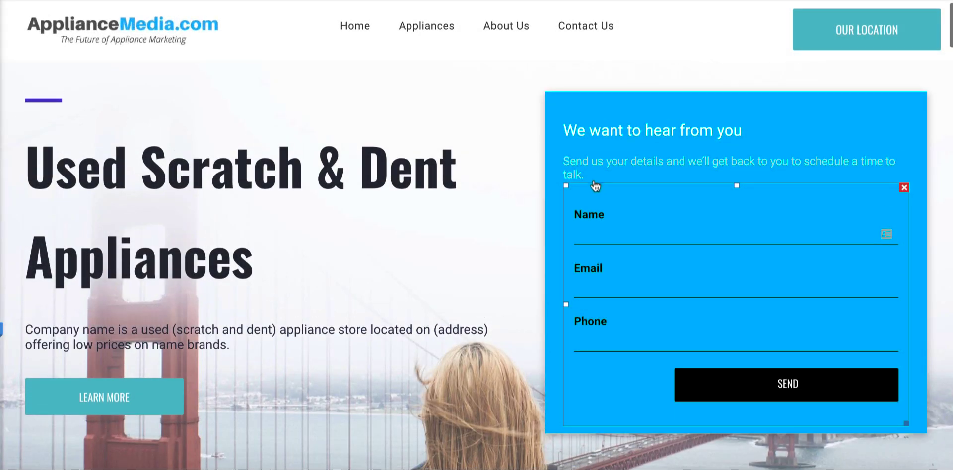
- Change the text color of the contact form's description paragraph to black
{"action": "double_click", "coordinate": [593, 178]}
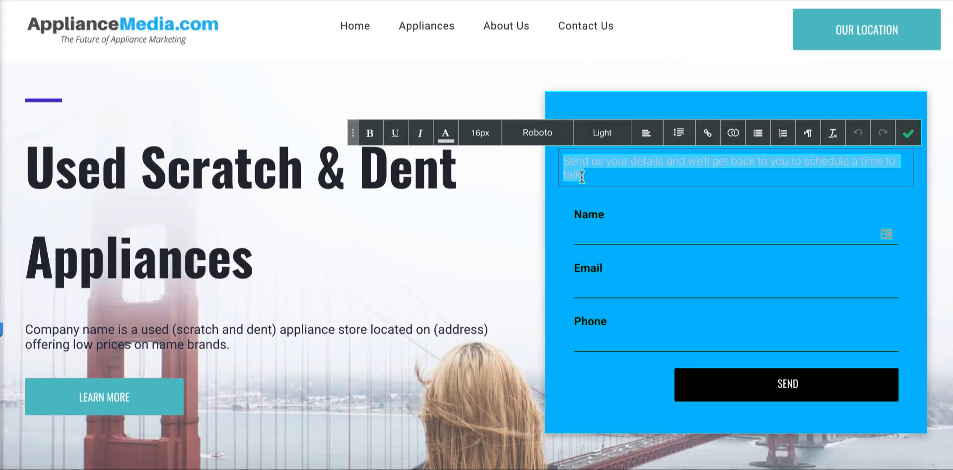
{"action": "left_click", "coordinate": [445, 133]}
{"action": "left_click", "coordinate": [431, 222]}
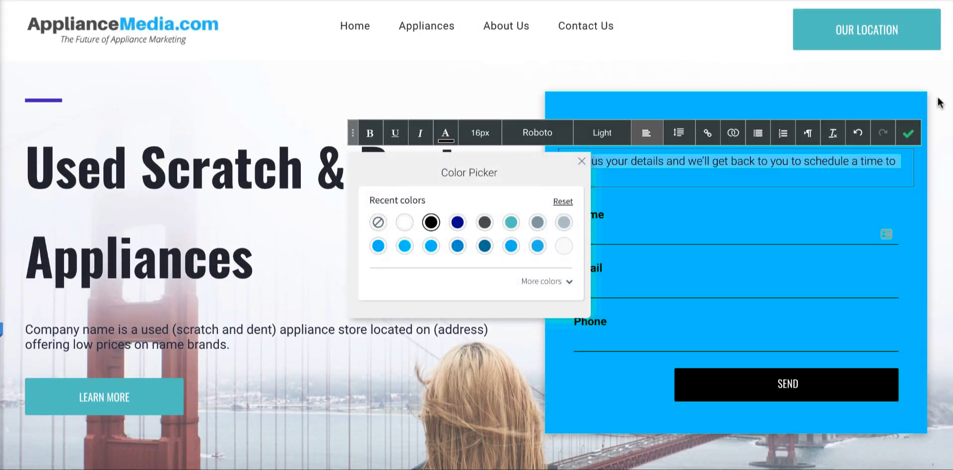
{"action": "left_click", "coordinate": [908, 133]}
- Change the heading type of "We want to hear from you" to H2
{"action": "triple_click", "coordinate": [670, 131]}
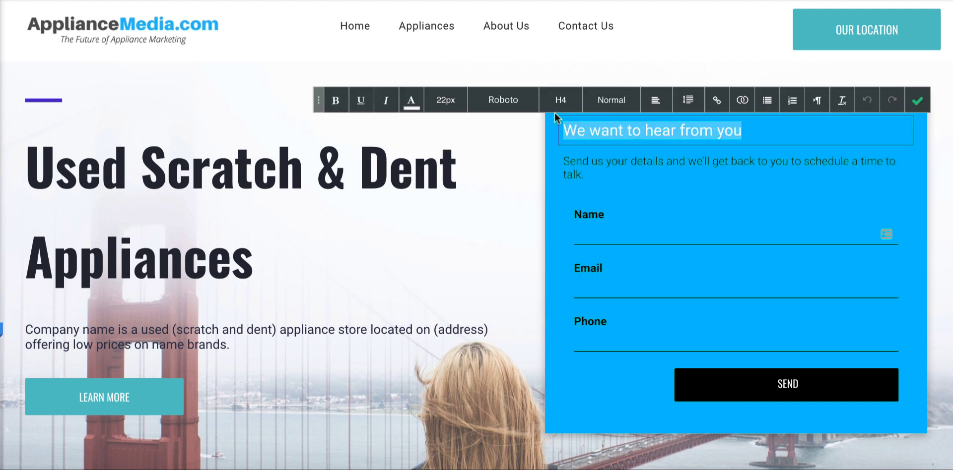
{"action": "left_click", "coordinate": [560, 99]}
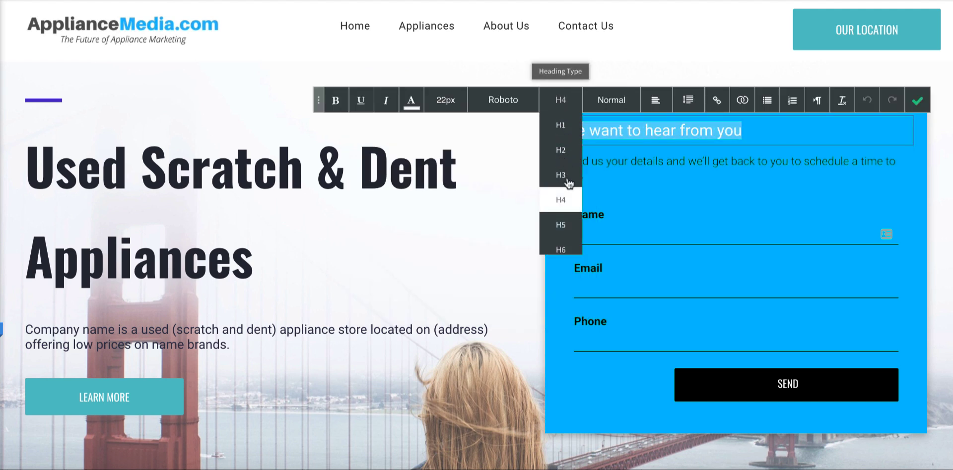
{"action": "left_click", "coordinate": [562, 151]}
- Try heading type H1 on "We want to hear from you" and return it to H2
{"action": "triple_click", "coordinate": [648, 152]}
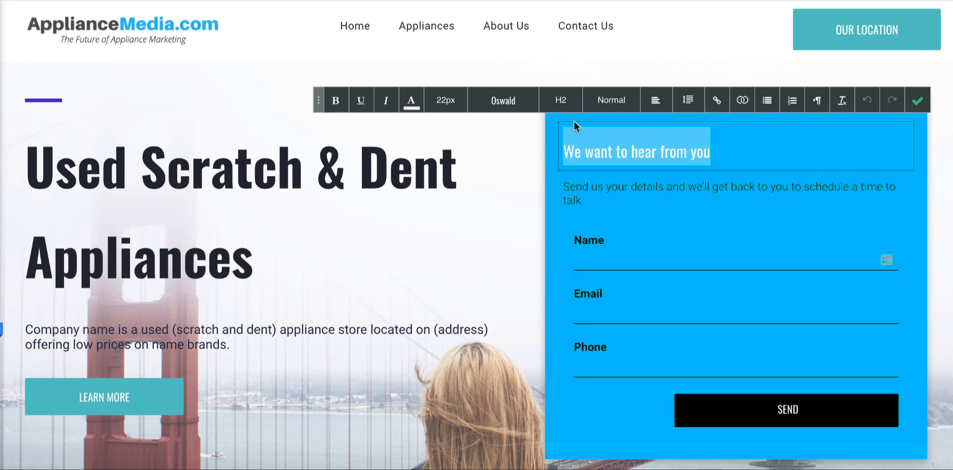
{"action": "left_click", "coordinate": [560, 100]}
{"action": "left_click", "coordinate": [558, 127]}
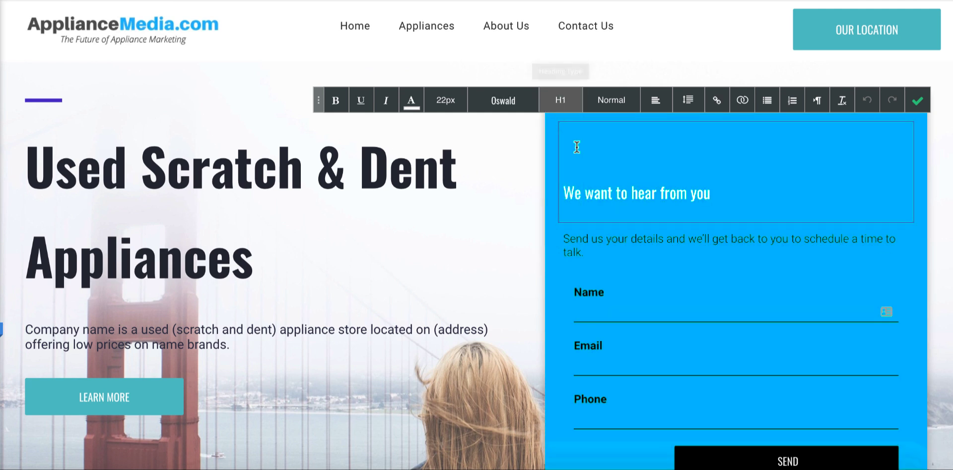
{"action": "triple_click", "coordinate": [597, 183]}
{"action": "left_click", "coordinate": [568, 102]}
{"action": "left_click", "coordinate": [564, 151]}
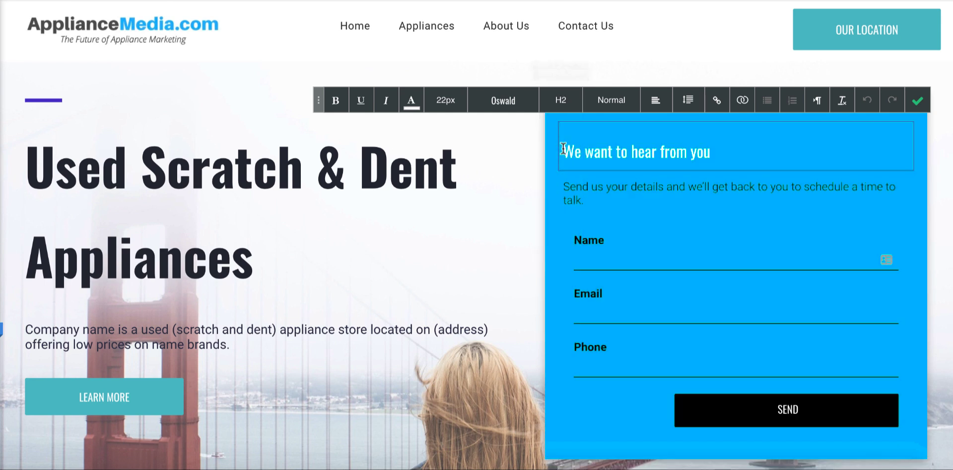
- Enlarge the "We want to hear from you" heading, trying 26px and settling on 48px
{"action": "triple_click", "coordinate": [626, 149]}
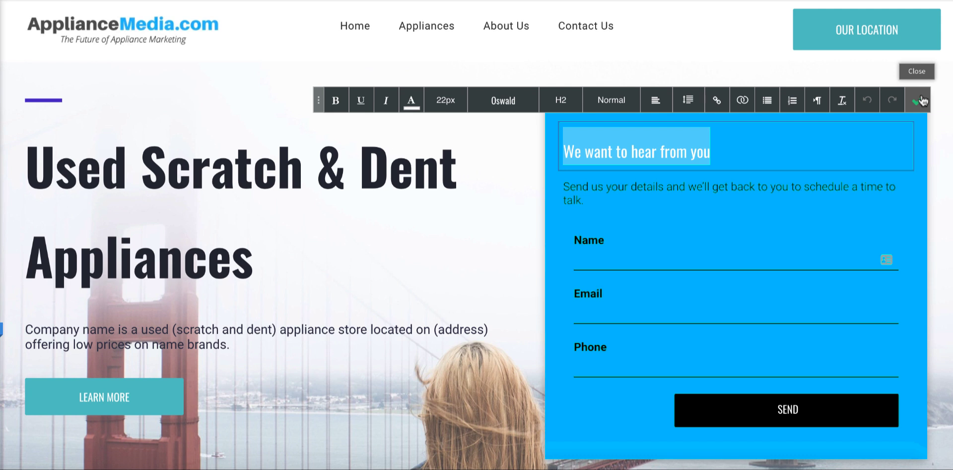
{"action": "left_click", "coordinate": [445, 101]}
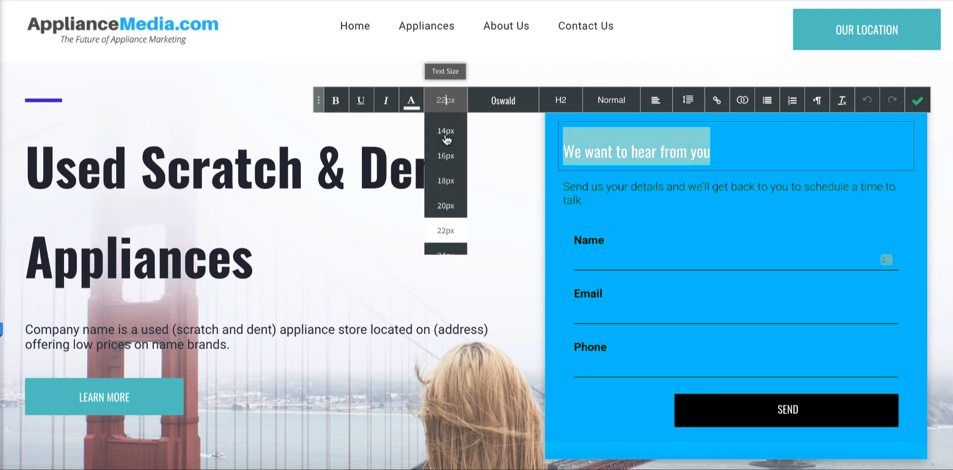
{"action": "scroll", "coordinate": [445, 159], "scroll_direction": "down", "scroll_amount": 2}
{"action": "left_click", "coordinate": [444, 184]}
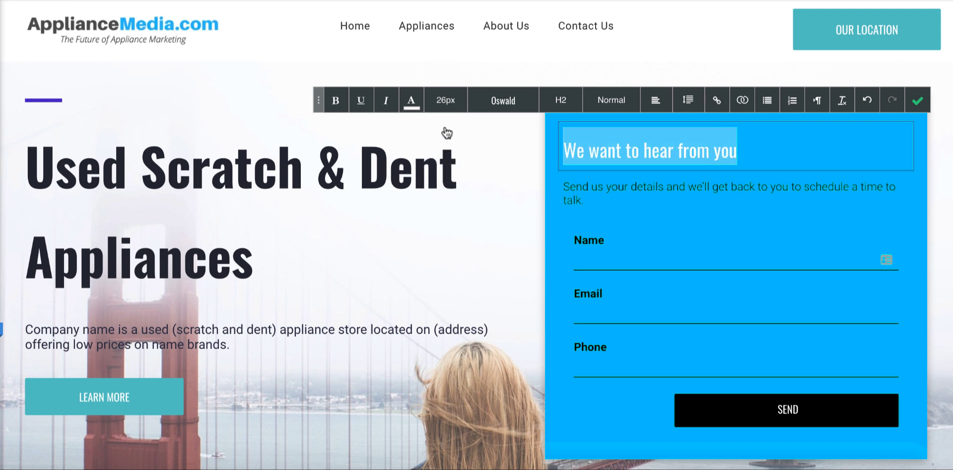
{"action": "left_click", "coordinate": [446, 100]}
{"action": "scroll", "coordinate": [452, 163], "scroll_direction": "down", "scroll_amount": 2}
{"action": "left_click", "coordinate": [443, 222]}
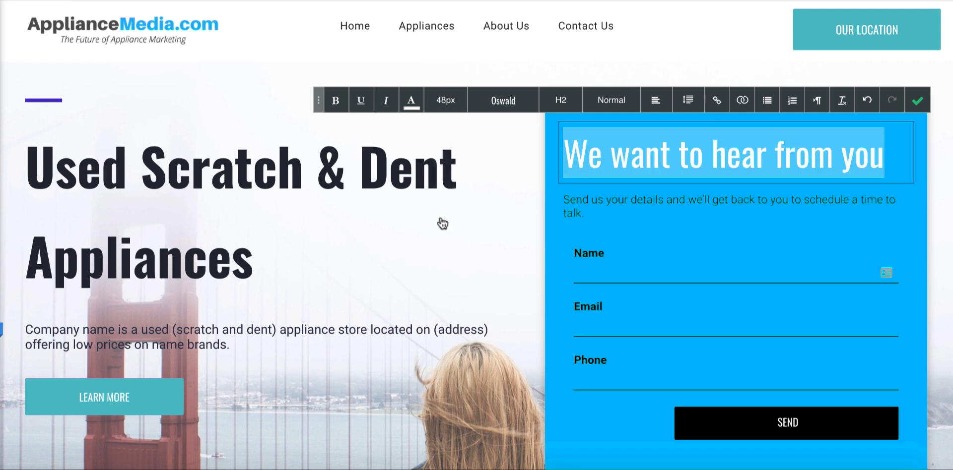
- Recolor the "We want to hear from you" heading to a very dark navy, #000834
{"action": "left_click", "coordinate": [411, 100]}
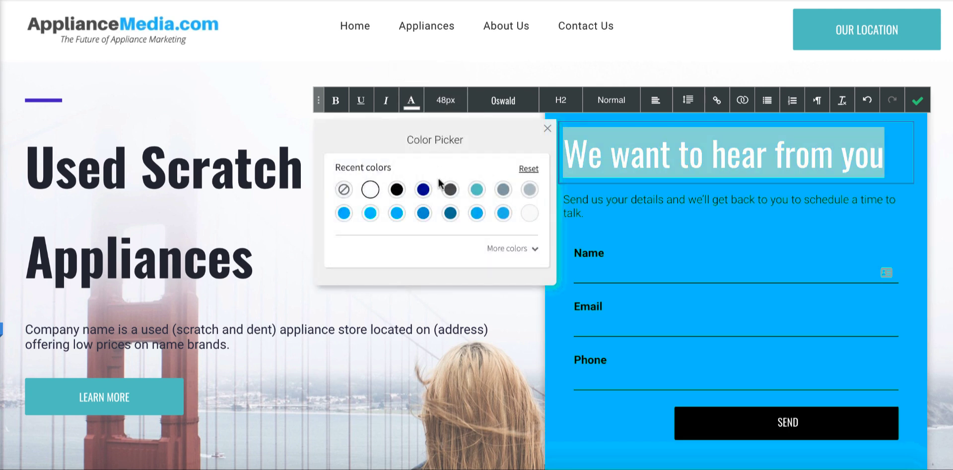
{"action": "left_click", "coordinate": [423, 190]}
{"action": "left_click", "coordinate": [518, 247]}
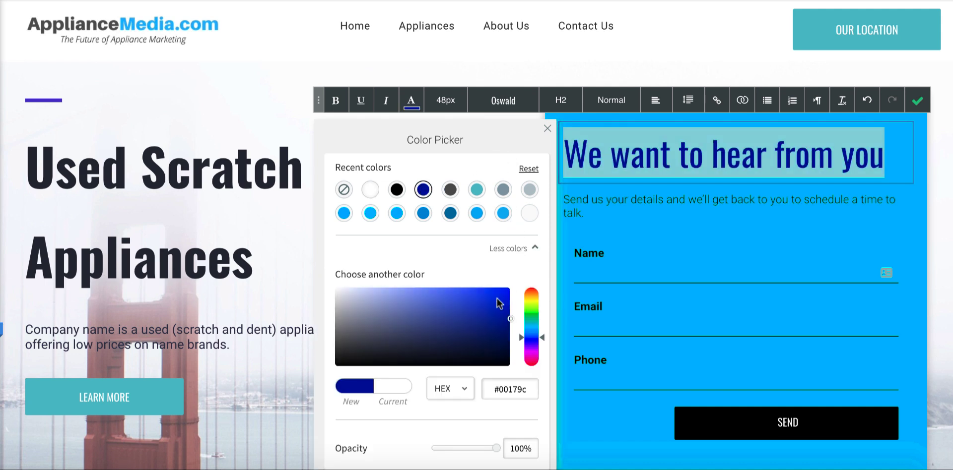
{"action": "left_click_drag", "start_coordinate": [511, 316], "coordinate": [509, 352]}
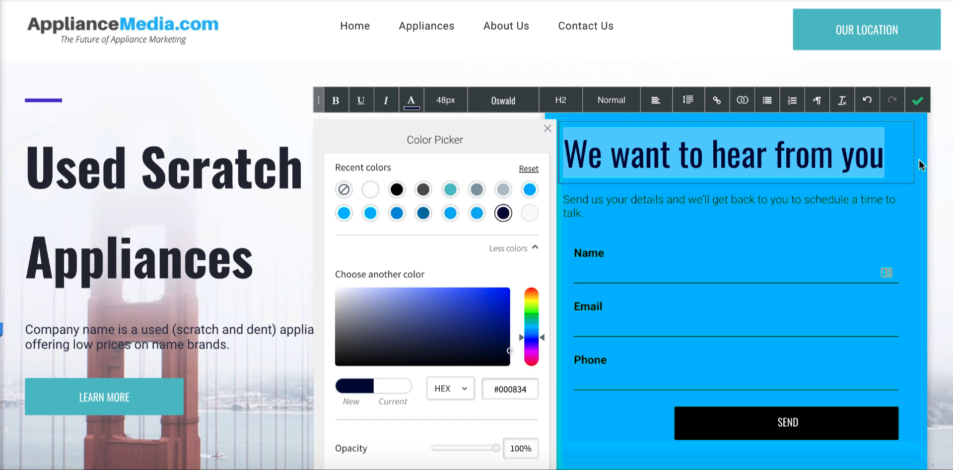
{"action": "left_click", "coordinate": [917, 101]}
- Recolor the "We want to hear from you" heading with the dark blue from the recent colors
{"action": "left_click", "coordinate": [687, 157]}
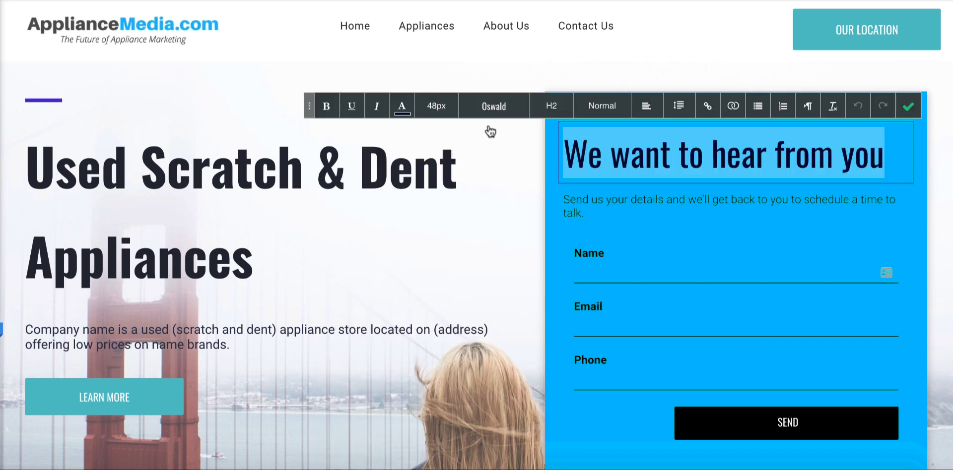
{"action": "left_click", "coordinate": [403, 106]}
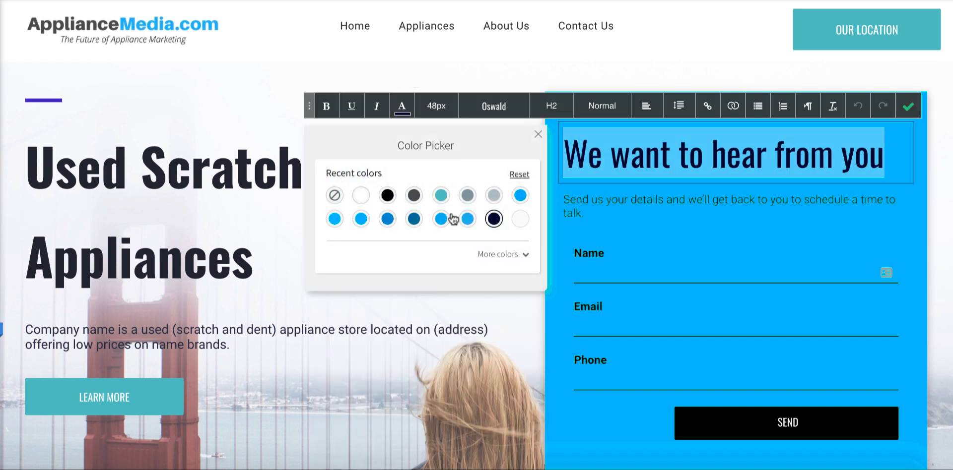
{"action": "left_click", "coordinate": [414, 219]}
{"action": "left_click", "coordinate": [916, 106]}
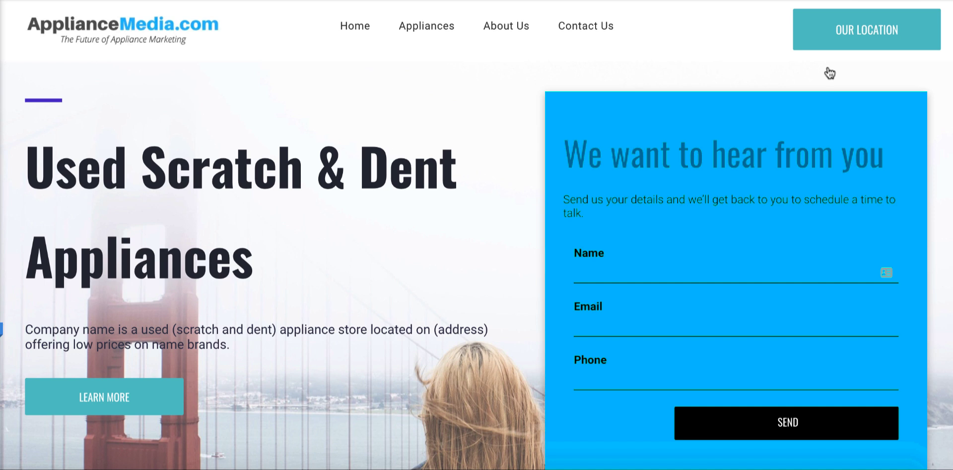
- Try text sizes of 60px, 55px and 53px on the "We want to hear from you" heading
{"action": "left_click", "coordinate": [744, 154]}
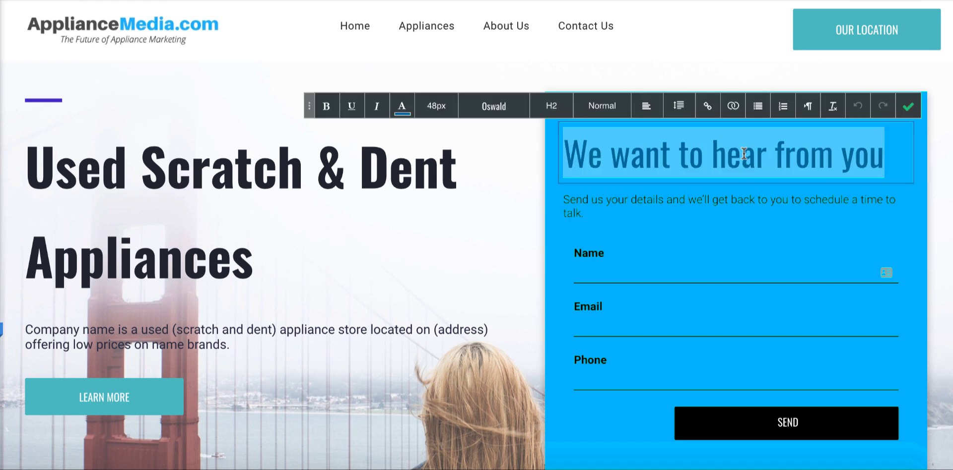
{"action": "left_click", "coordinate": [437, 106]}
{"action": "left_click", "coordinate": [437, 237]}
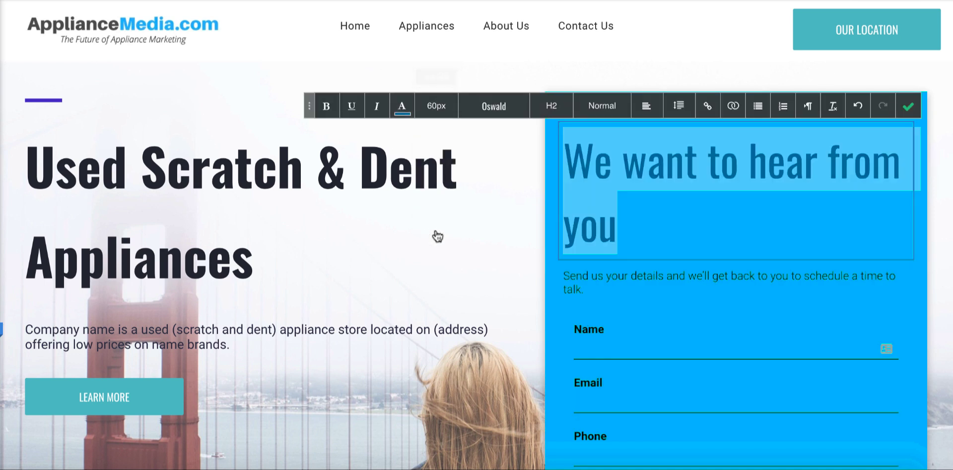
{"action": "left_click", "coordinate": [437, 106]}
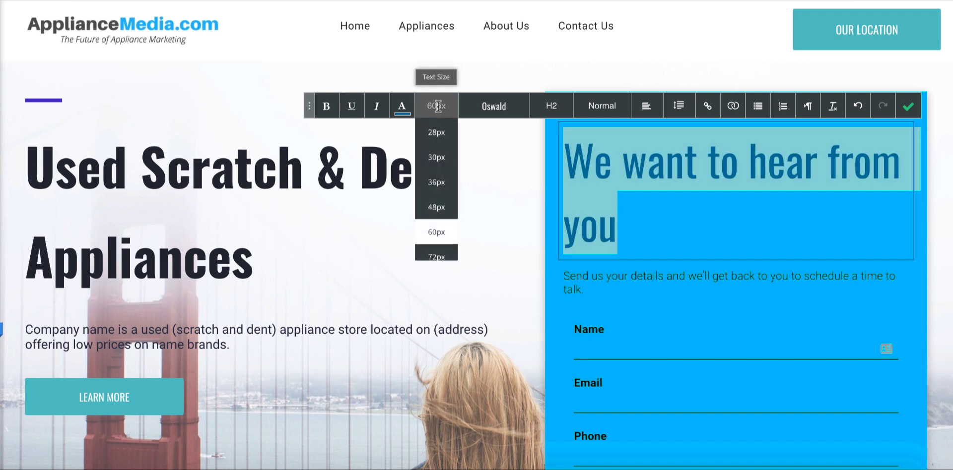
{"action": "type", "text": "55"}
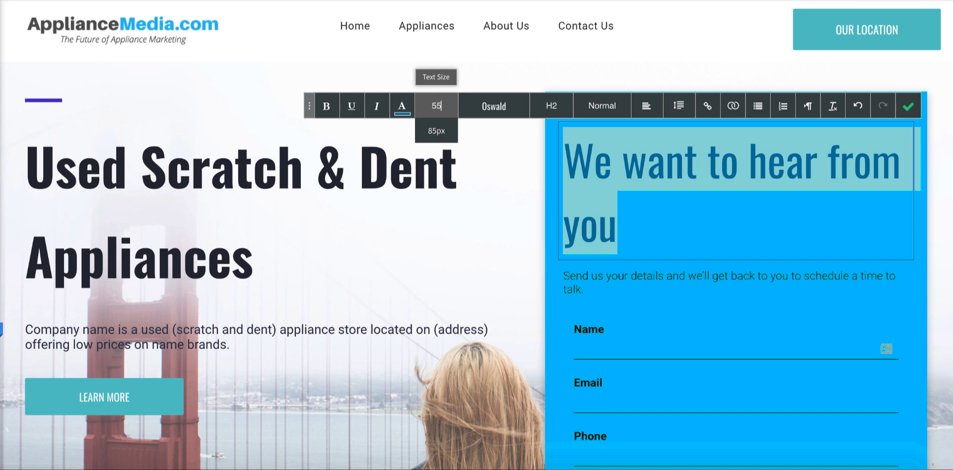
{"action": "key", "text": "Return"}
{"action": "left_click", "coordinate": [437, 106]}
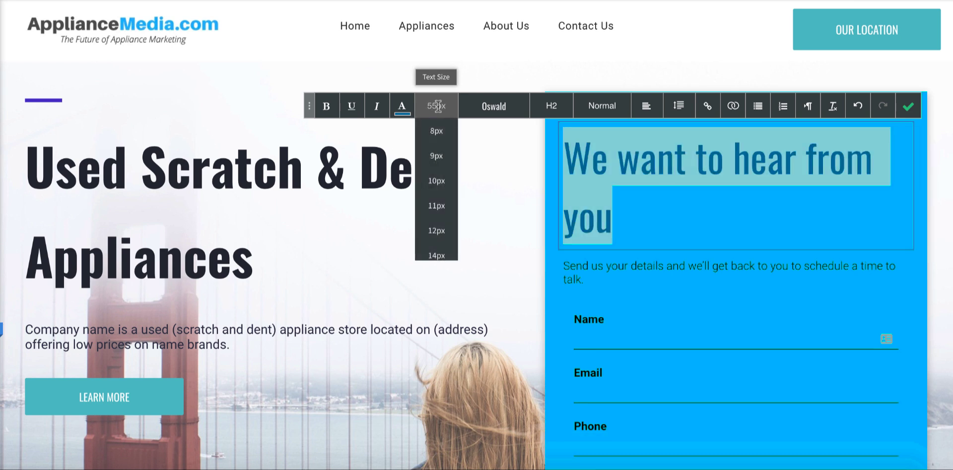
{"action": "type", "text": "53"}
{"action": "key", "text": "Return"}
- Set the text size of the "We want to hear from you" heading to 51px and finish editing it
{"action": "left_click", "coordinate": [437, 105]}
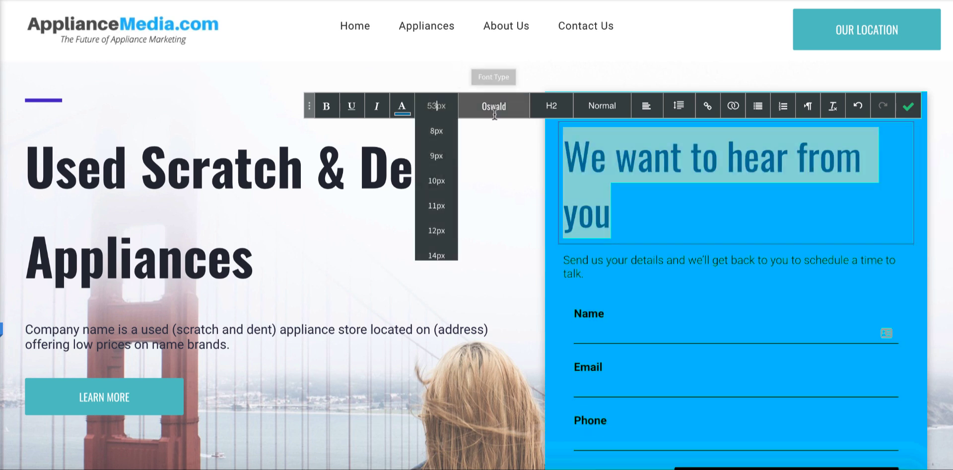
{"action": "type", "text": "51"}
{"action": "key", "text": "Return"}
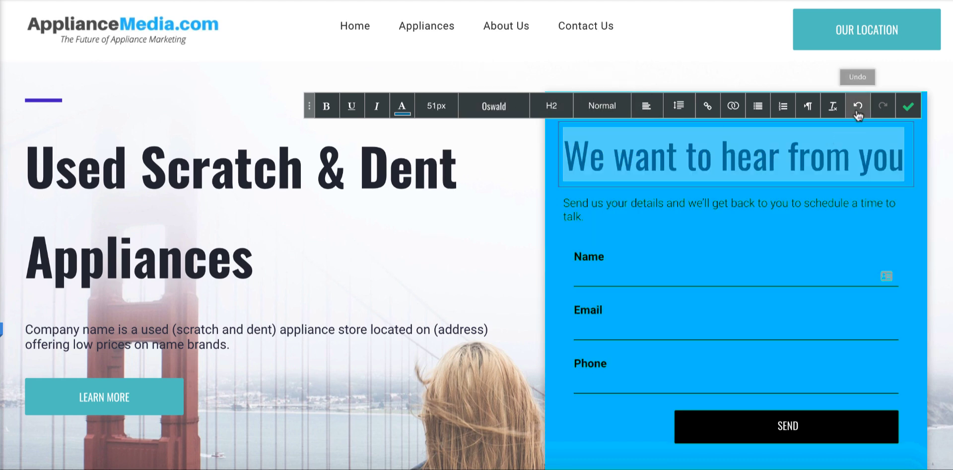
{"action": "left_click", "coordinate": [908, 106]}
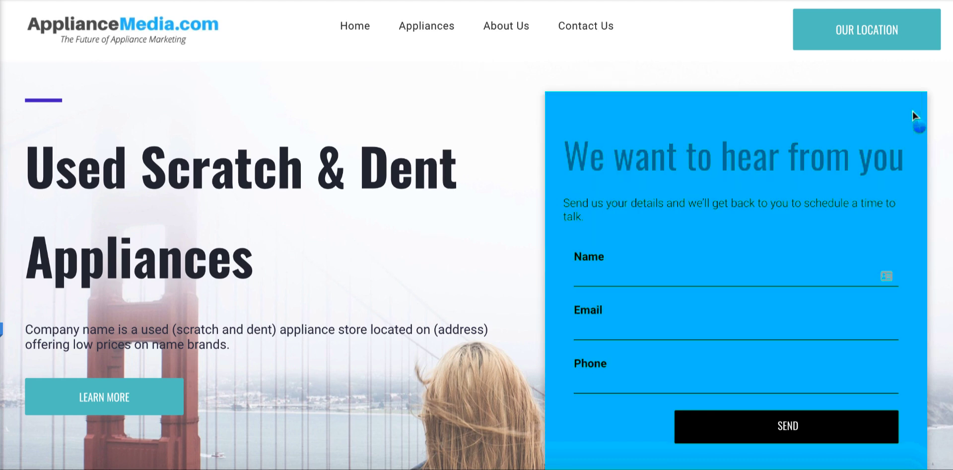
- Replace the form's description with "Fill out the form to schedule a showroom visit with an appliance expert ready to help you."
{"action": "left_click", "coordinate": [698, 229]}
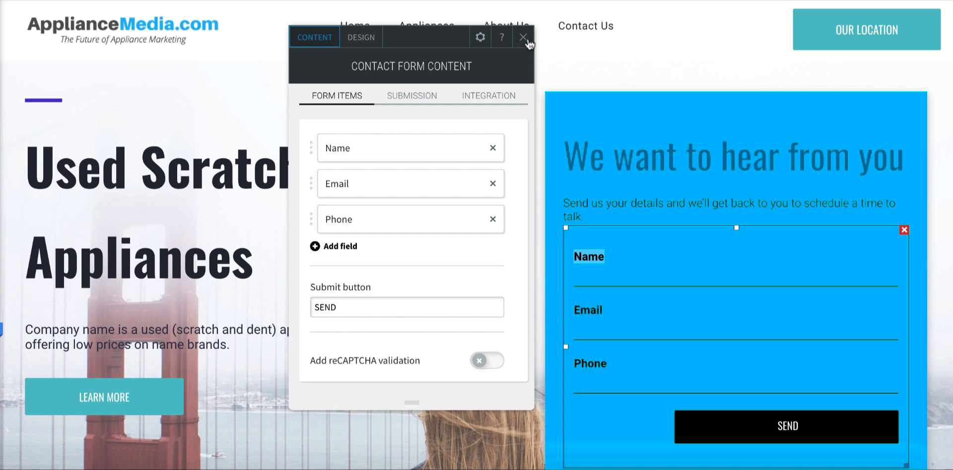
{"action": "left_click", "coordinate": [529, 44]}
{"action": "double_click", "coordinate": [617, 215]}
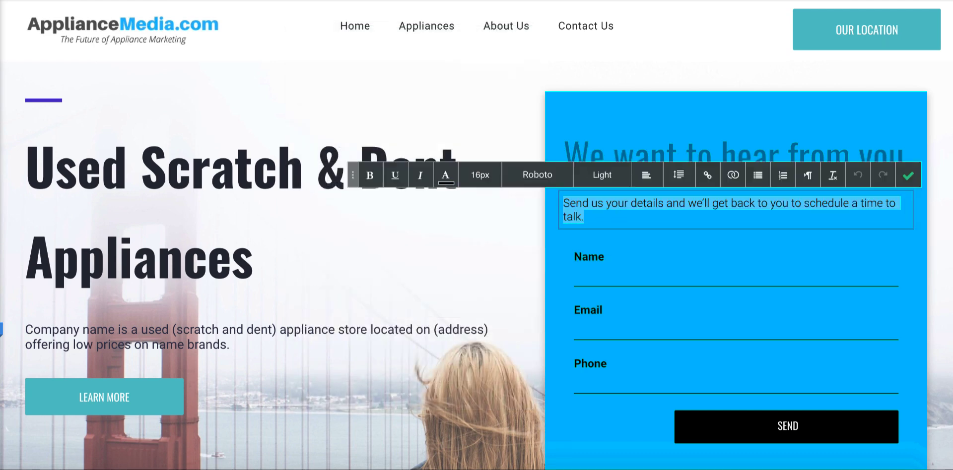
{"action": "type", "text": "Fill out the form tyo schedule a showroom"}
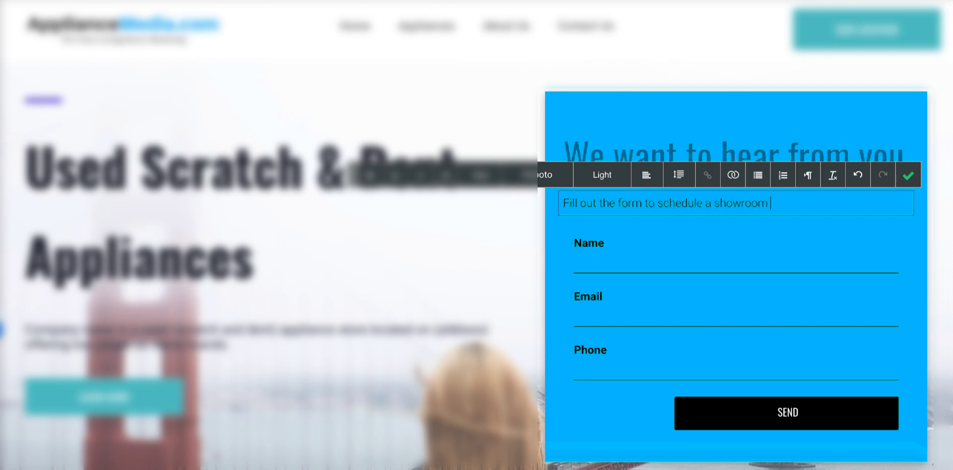
{"action": "type", "text": "visit with an appliance e"}
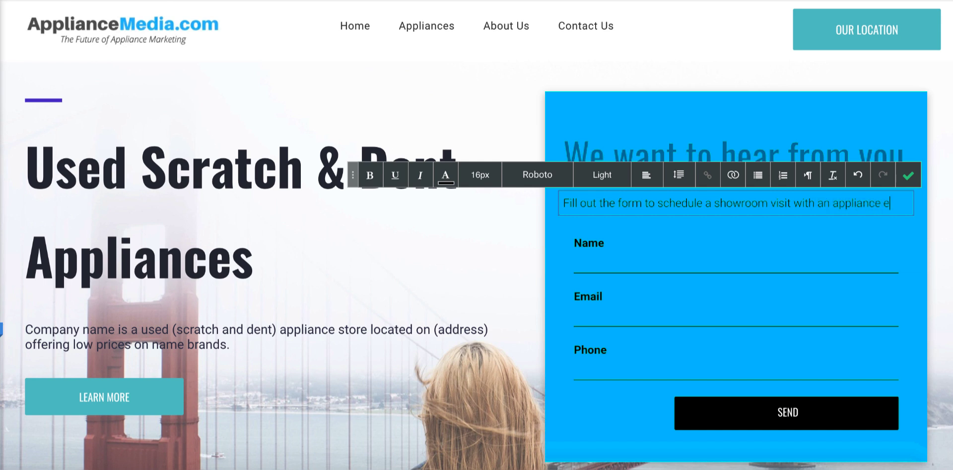
{"action": "type", "text": "xpert ready to help you"}
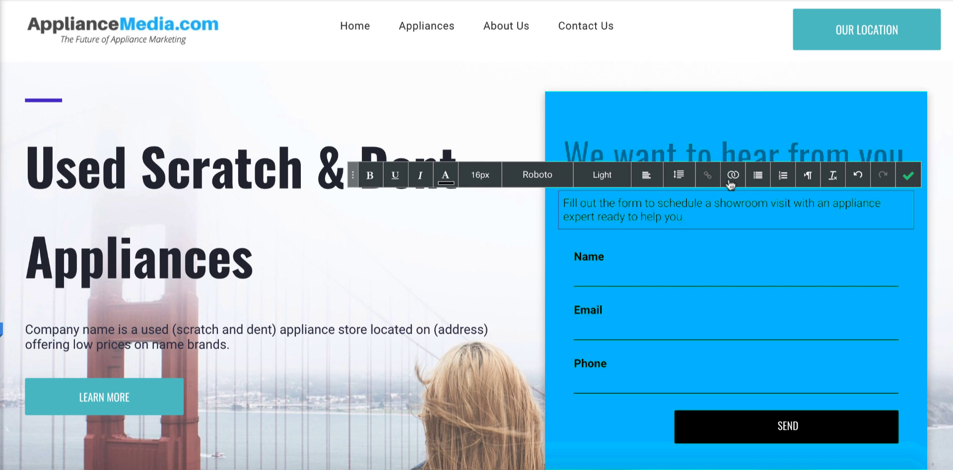
{"action": "left_click", "coordinate": [908, 173]}
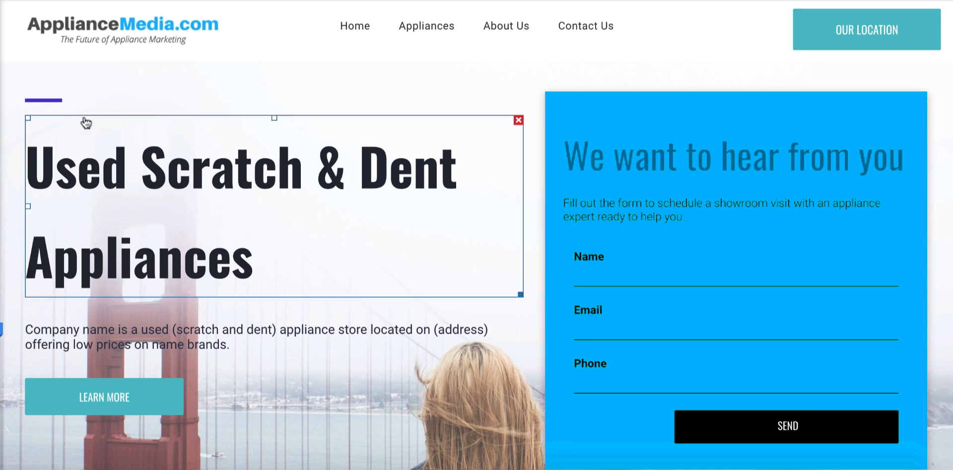
- Change the color of the short divider above the main headline to the dark blue from the recent colors
{"action": "left_click", "coordinate": [43, 99]}
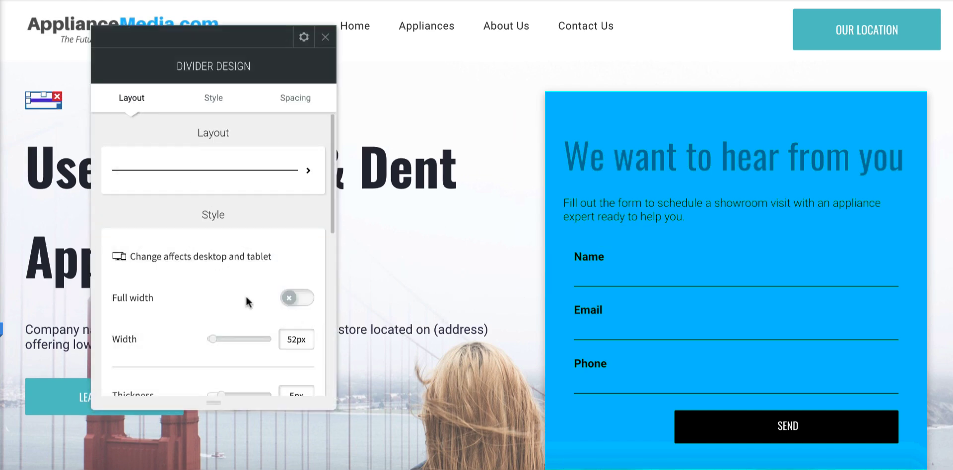
{"action": "scroll", "coordinate": [248, 300], "scroll_direction": "down", "scroll_amount": 3}
{"action": "left_click", "coordinate": [304, 303]}
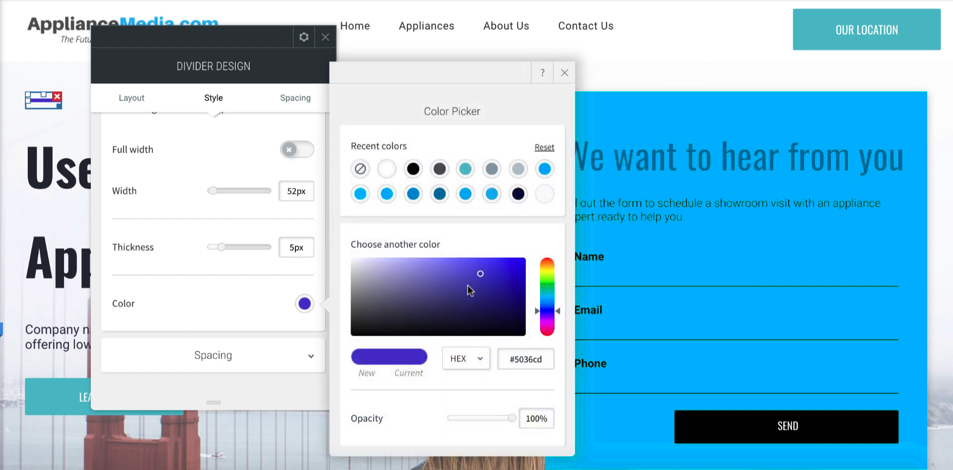
{"action": "left_click", "coordinate": [440, 194]}
{"action": "left_click", "coordinate": [549, 73]}
{"action": "left_click", "coordinate": [565, 73]}
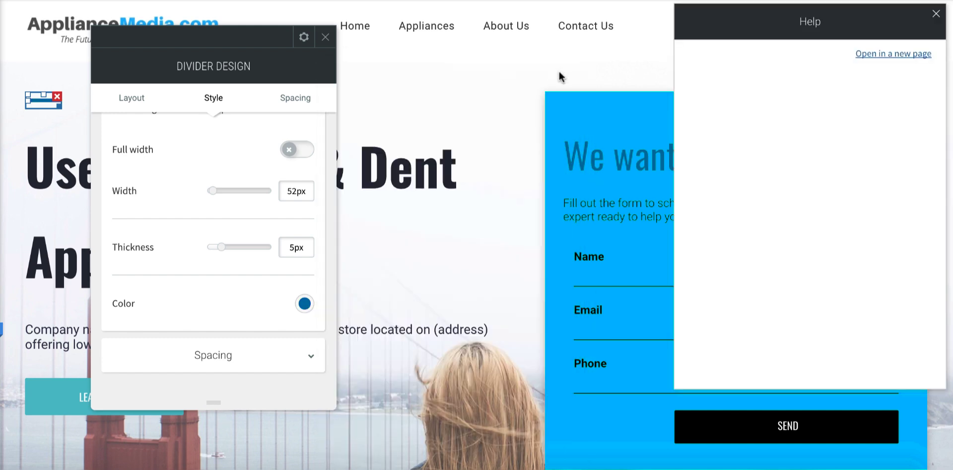
{"action": "key", "text": "Escape"}
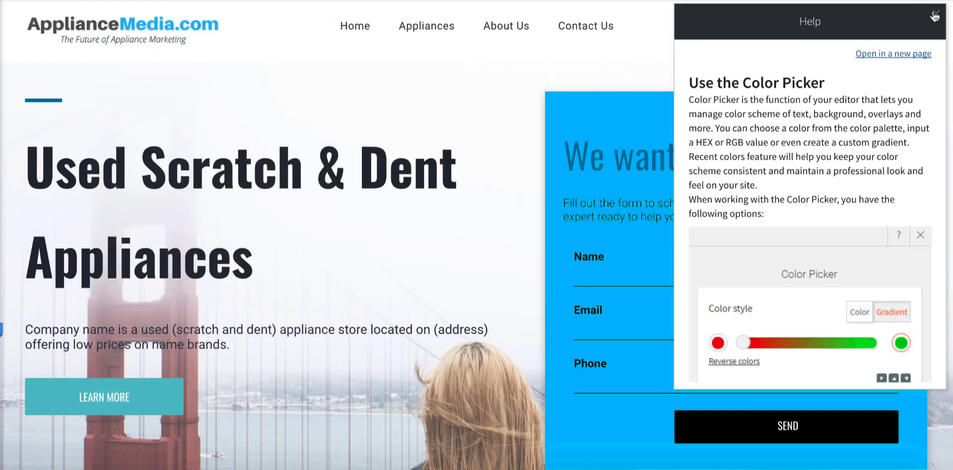
- Close the help window and nudge the navigation menu slightly down in the header to align it with the logo
{"action": "left_click", "coordinate": [935, 16]}
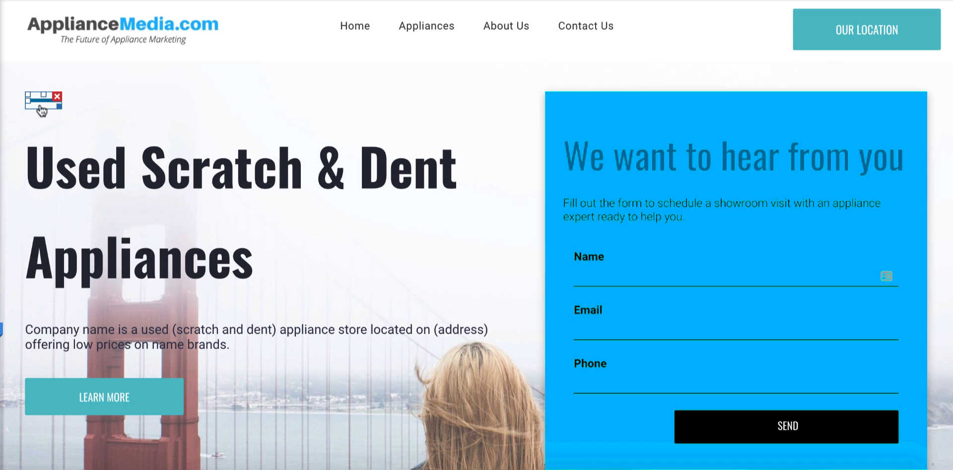
{"action": "scroll", "coordinate": [374, 187], "scroll_direction": "down", "scroll_amount": 2}
{"action": "scroll", "coordinate": [374, 187], "scroll_direction": "up", "scroll_amount": 3}
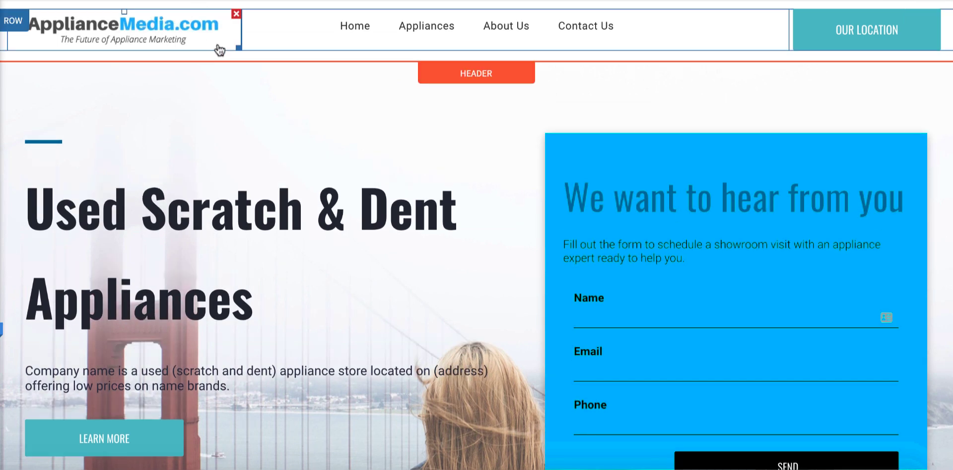
{"action": "left_click", "coordinate": [235, 49]}
{"action": "left_click", "coordinate": [233, 38]}
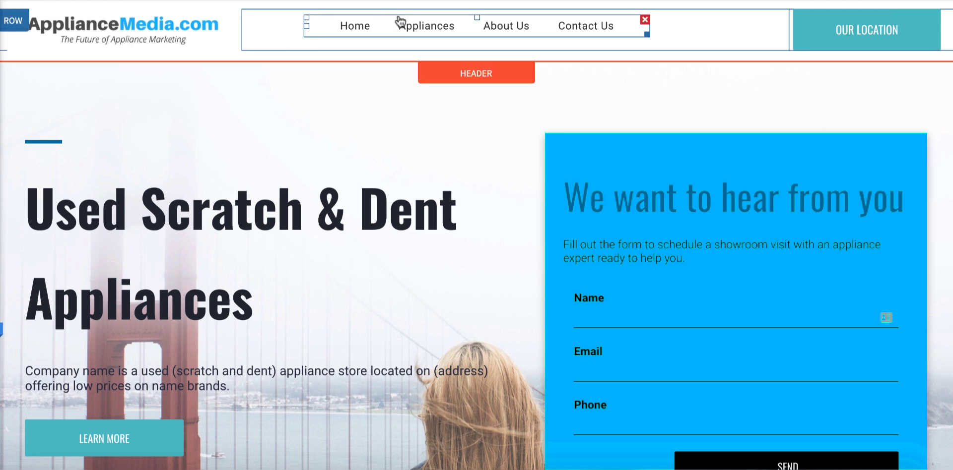
{"action": "left_click", "coordinate": [478, 21]}
{"action": "left_click_drag", "start_coordinate": [475, 21], "coordinate": [478, 27]}
{"action": "left_click", "coordinate": [447, 240]}
{"action": "scroll", "coordinate": [447, 240], "scroll_direction": "down", "scroll_amount": 2}
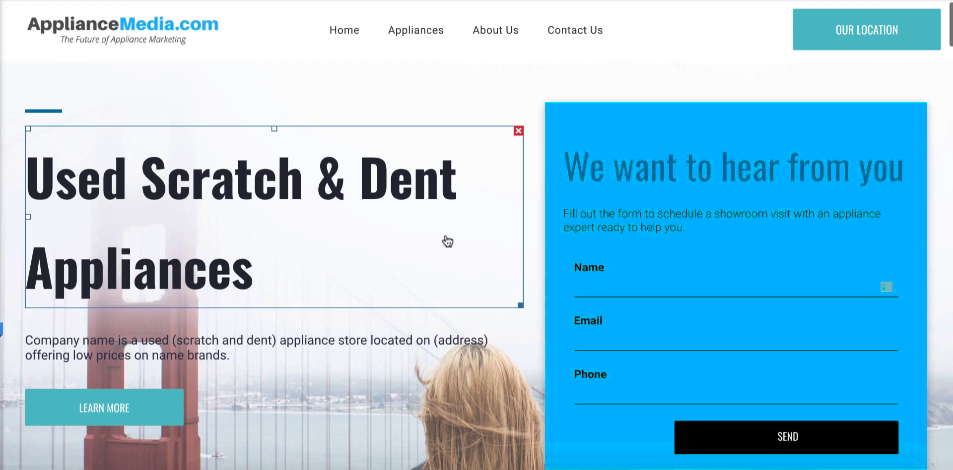
- Start adding a new section between the hero section and the "WHO WE ARE" section
{"action": "scroll", "coordinate": [447, 241], "scroll_direction": "down", "scroll_amount": 10}
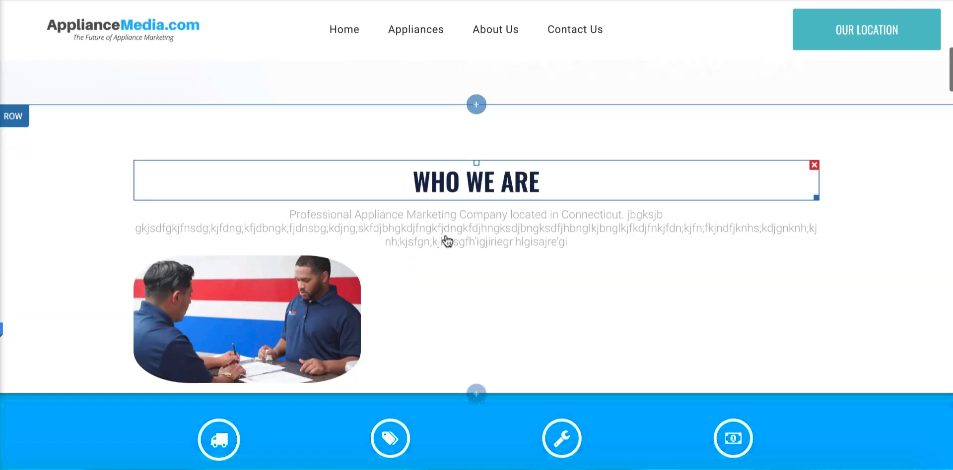
{"action": "scroll", "coordinate": [446, 240], "scroll_direction": "up", "scroll_amount": 3}
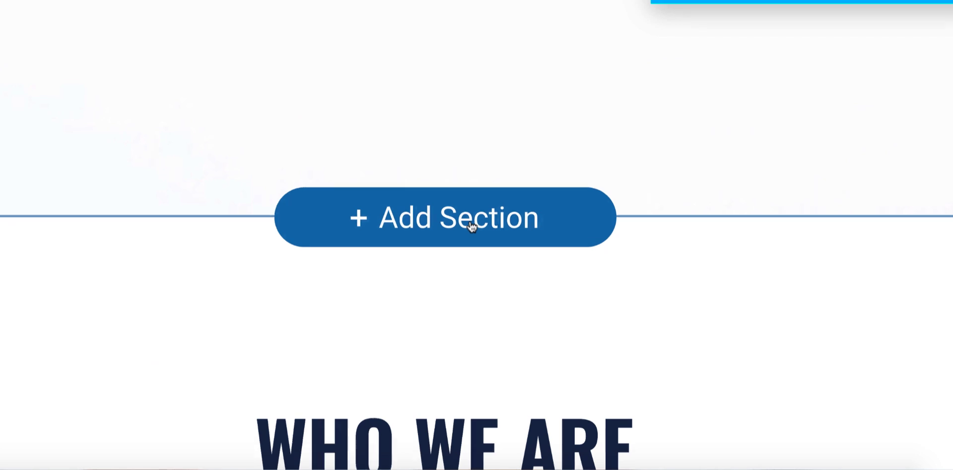
{"action": "left_click", "coordinate": [491, 185]}
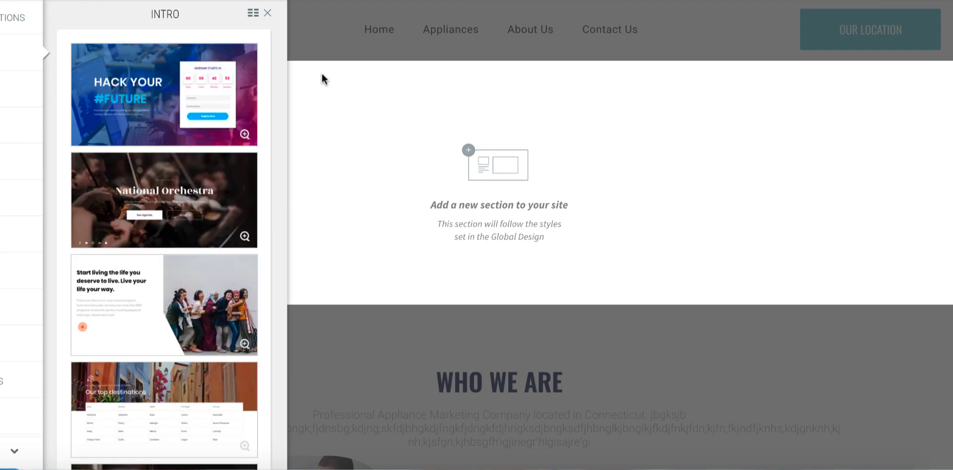
- Look through the Intro section templates for a suitable layout
{"action": "scroll", "coordinate": [172, 178], "scroll_direction": "down", "scroll_amount": 15}
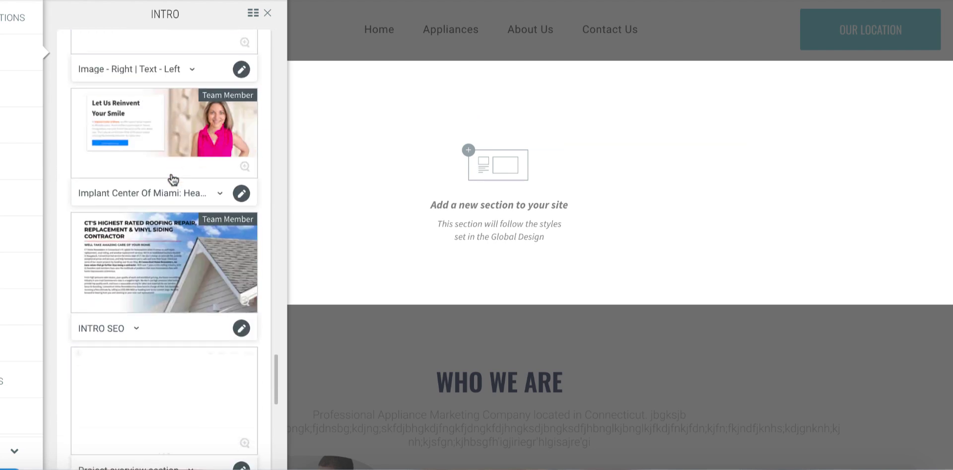
{"action": "scroll", "coordinate": [173, 179], "scroll_direction": "down", "scroll_amount": 2}
{"action": "scroll", "coordinate": [173, 179], "scroll_direction": "up", "scroll_amount": 8}
{"action": "scroll", "coordinate": [172, 180], "scroll_direction": "up", "scroll_amount": 9}
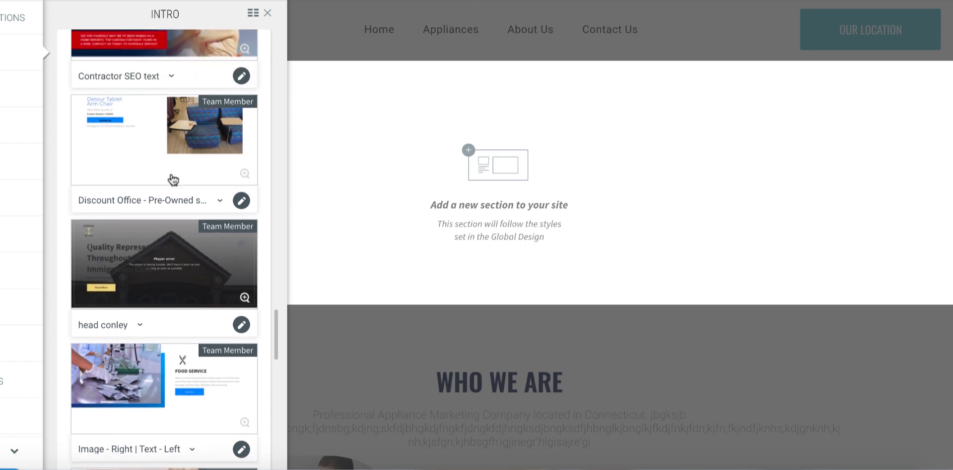
{"action": "scroll", "coordinate": [172, 179], "scroll_direction": "down", "scroll_amount": 12}
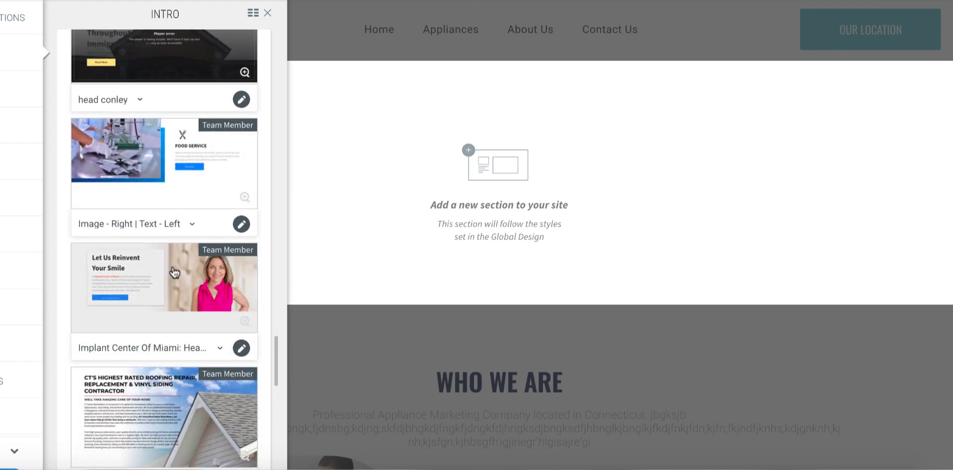
{"action": "scroll", "coordinate": [173, 272], "scroll_direction": "down", "scroll_amount": 12}
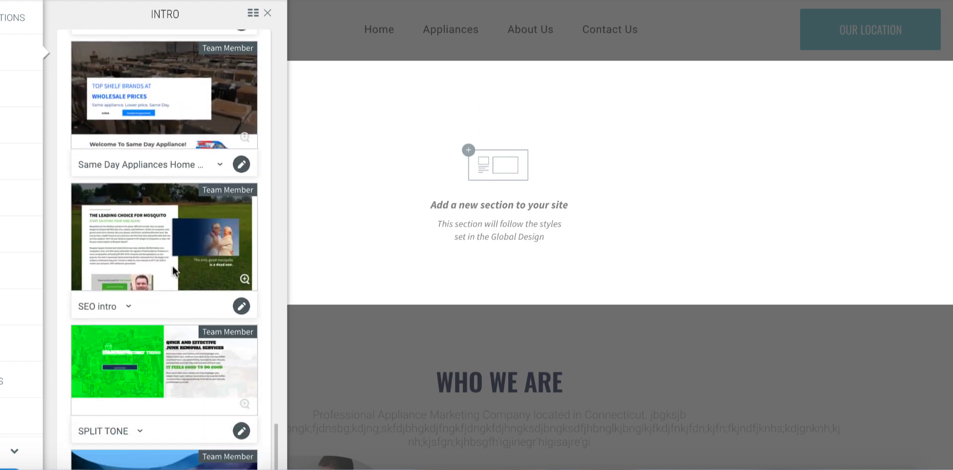
{"action": "scroll", "coordinate": [174, 272], "scroll_direction": "down", "scroll_amount": 2}
{"action": "scroll", "coordinate": [173, 272], "scroll_direction": "up", "scroll_amount": 7}
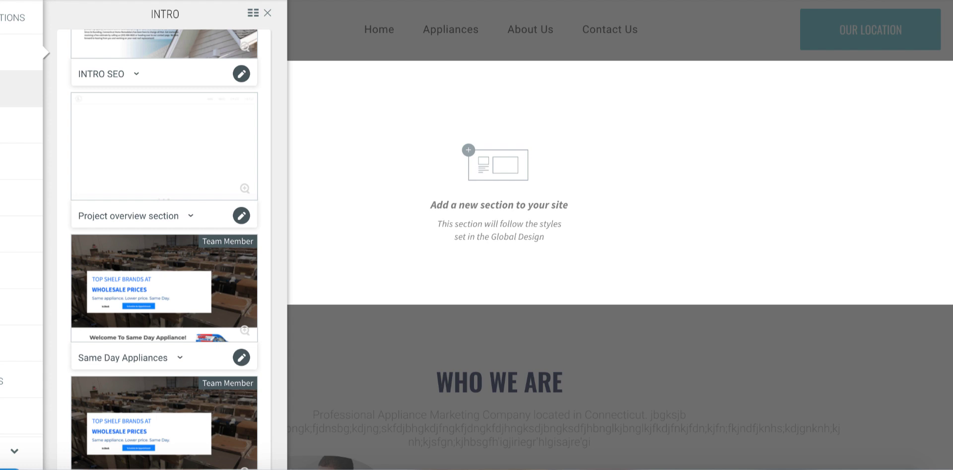
- Find the "resa possible row" comparison template among the Features sections and insert it into the page
{"action": "left_click", "coordinate": [21, 90]}
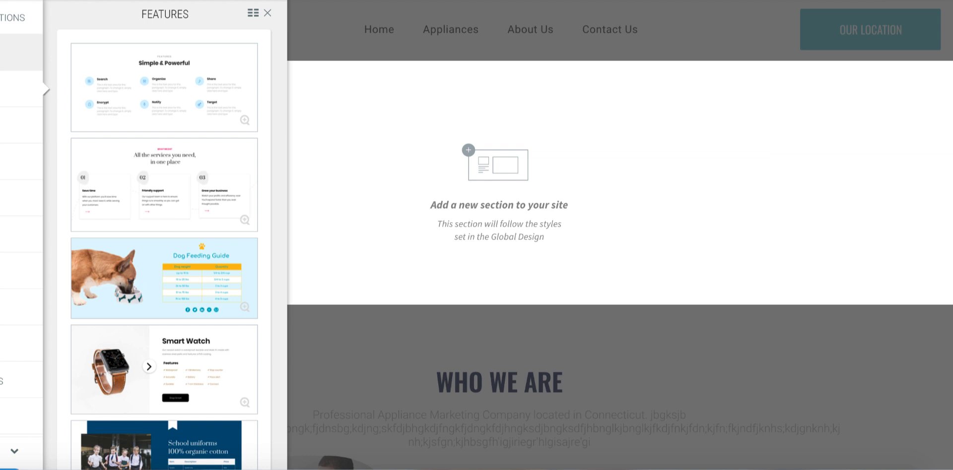
{"action": "scroll", "coordinate": [204, 235], "scroll_direction": "down", "scroll_amount": 5}
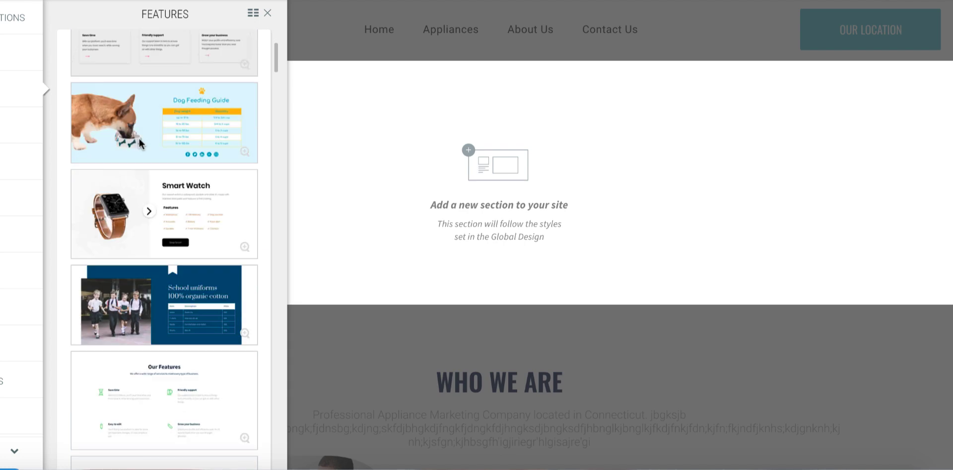
{"action": "scroll", "coordinate": [204, 237], "scroll_direction": "down", "scroll_amount": 10}
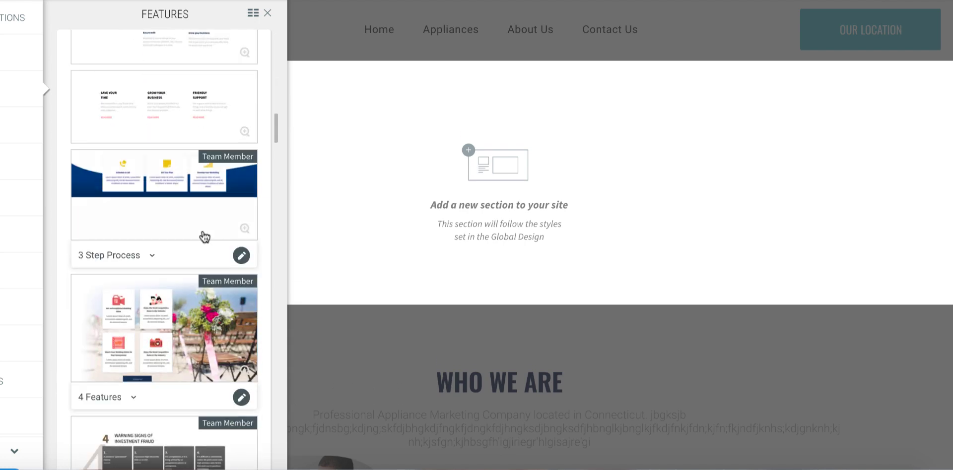
{"action": "scroll", "coordinate": [204, 237], "scroll_direction": "down", "scroll_amount": 20}
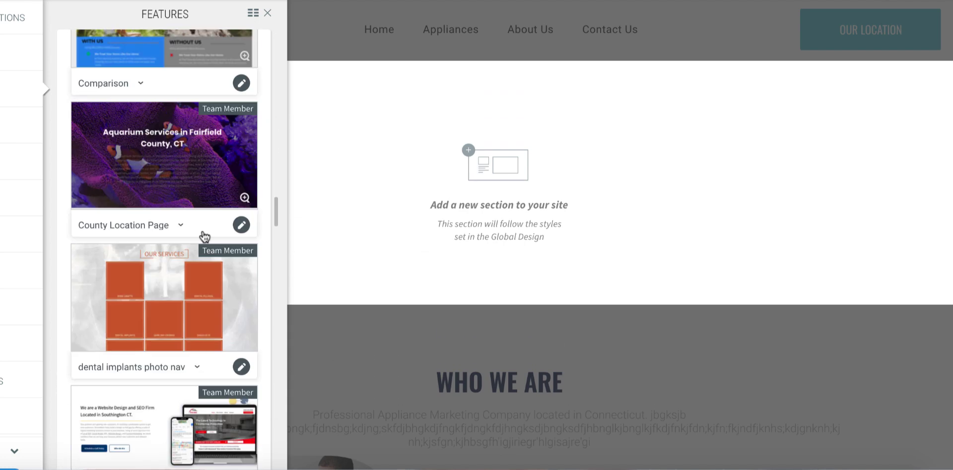
{"action": "scroll", "coordinate": [202, 231], "scroll_direction": "down", "scroll_amount": 20}
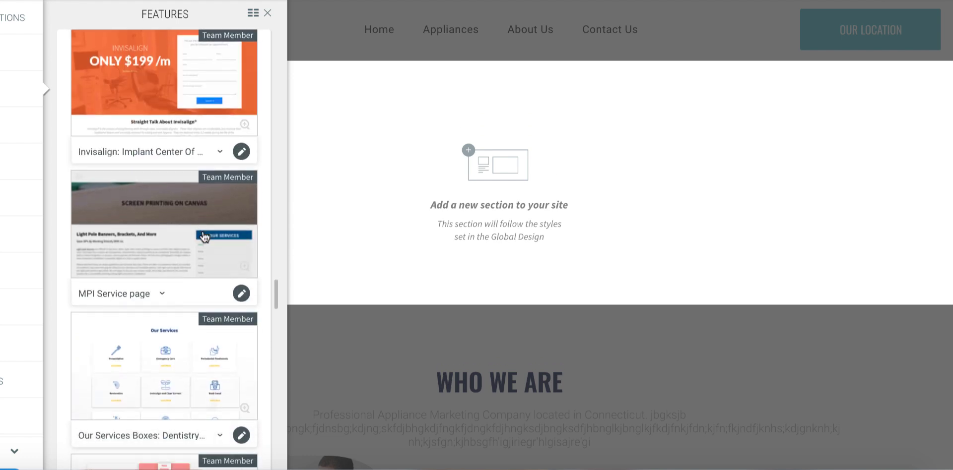
{"action": "scroll", "coordinate": [203, 233], "scroll_direction": "down", "scroll_amount": 20}
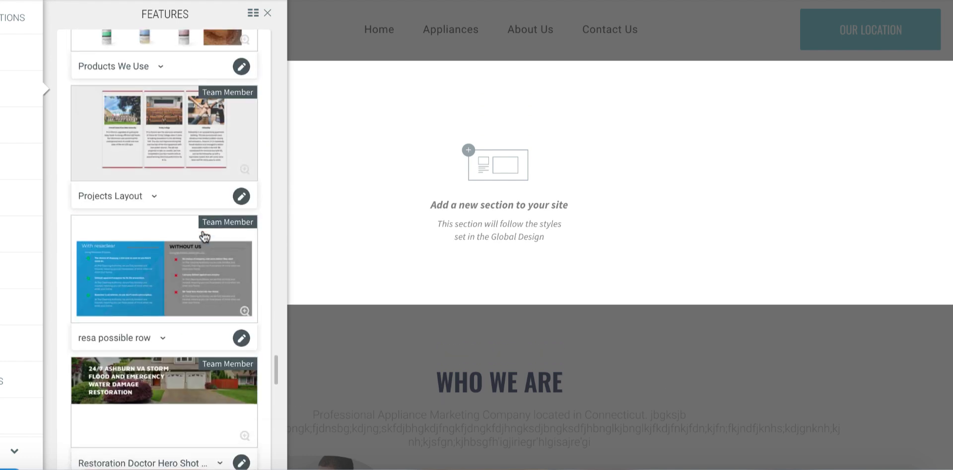
{"action": "scroll", "coordinate": [203, 236], "scroll_direction": "down", "scroll_amount": 10}
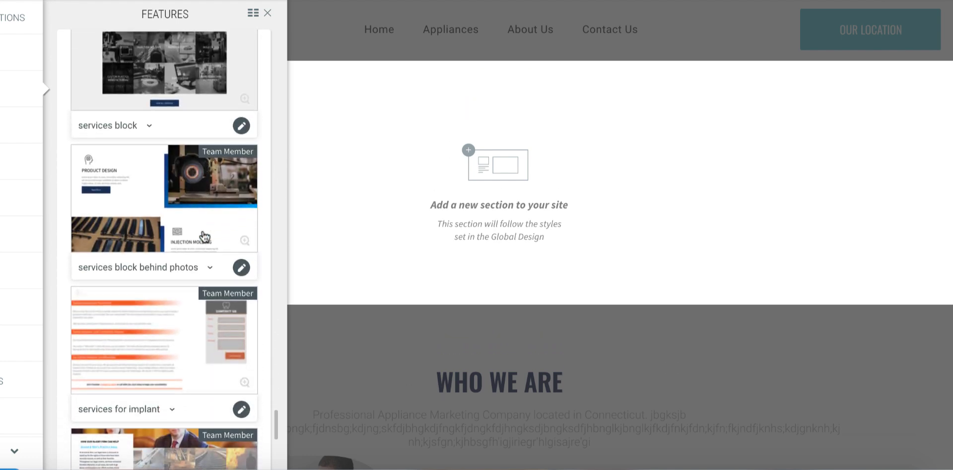
{"action": "scroll", "coordinate": [205, 237], "scroll_direction": "down", "scroll_amount": 9}
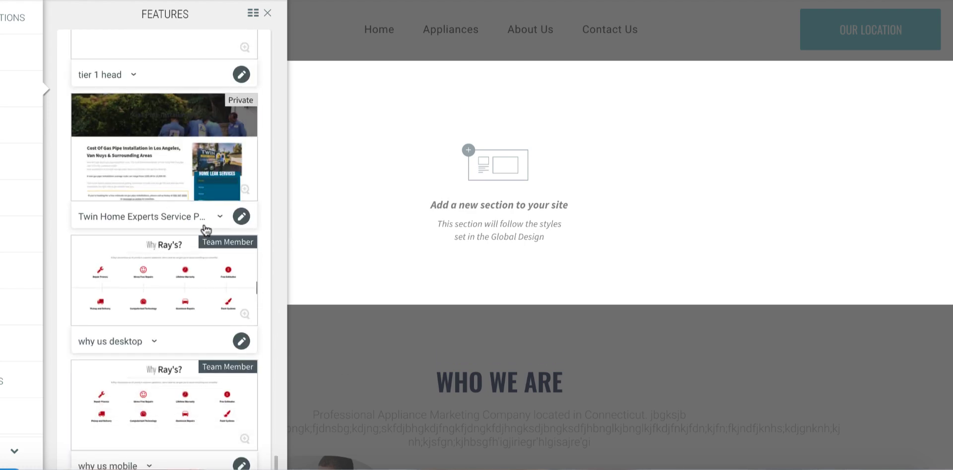
{"action": "scroll", "coordinate": [206, 226], "scroll_direction": "up", "scroll_amount": 7}
{"action": "scroll", "coordinate": [206, 226], "scroll_direction": "up", "scroll_amount": 10}
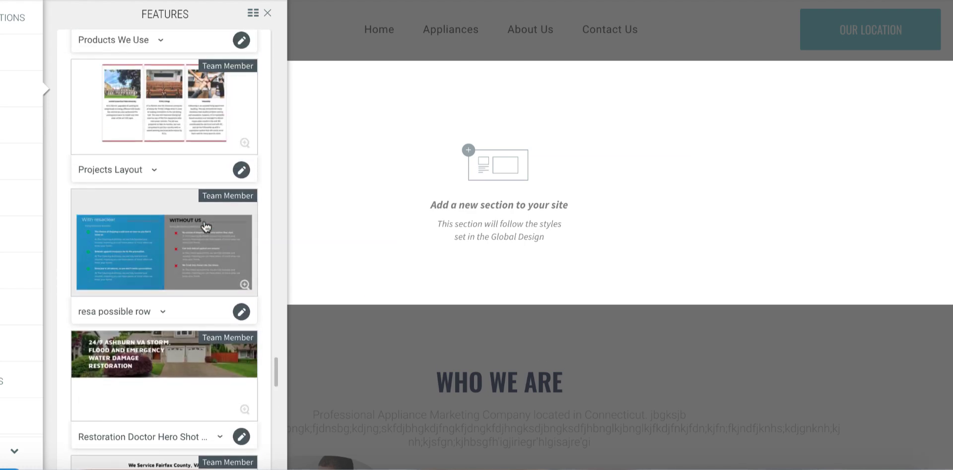
{"action": "left_click", "coordinate": [161, 258]}
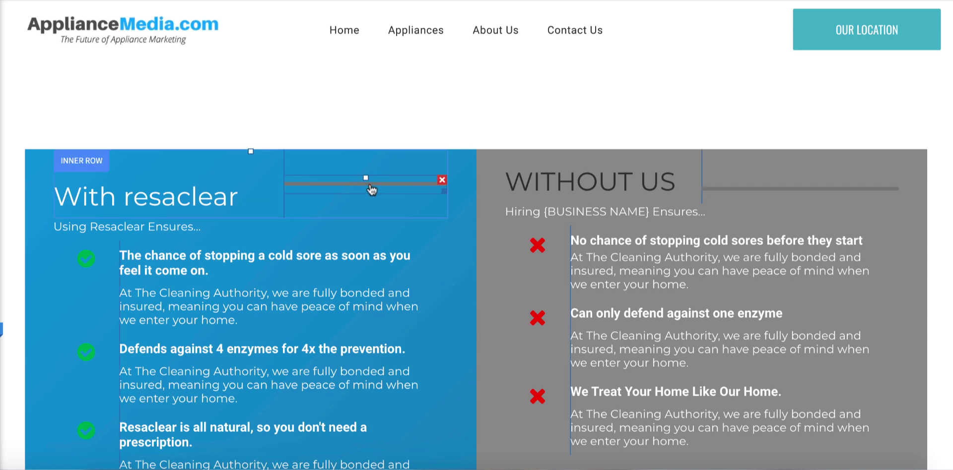
- Adjust the top spacing of the headings and divider lines in both comparison columns, giving the "With resaclear" heading a top spacing of 30
{"action": "left_click_drag", "start_coordinate": [365, 176], "coordinate": [366, 202]}
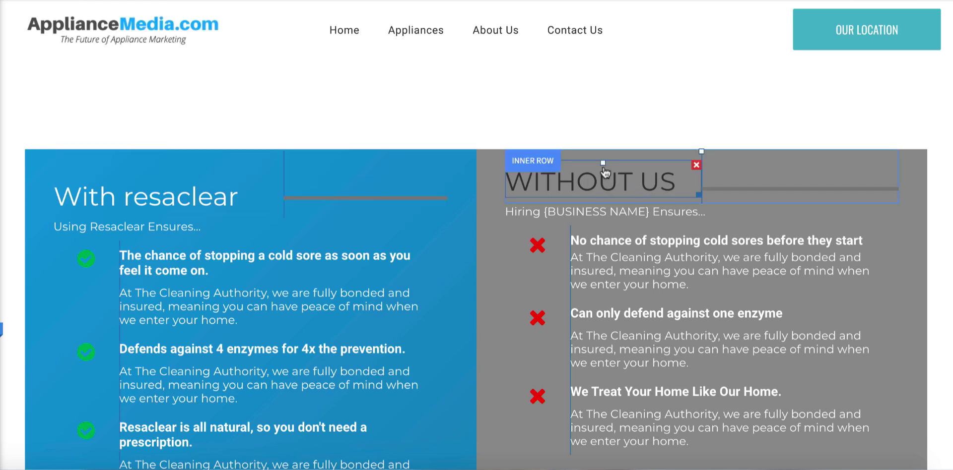
{"action": "left_click_drag", "start_coordinate": [604, 160], "coordinate": [607, 201]}
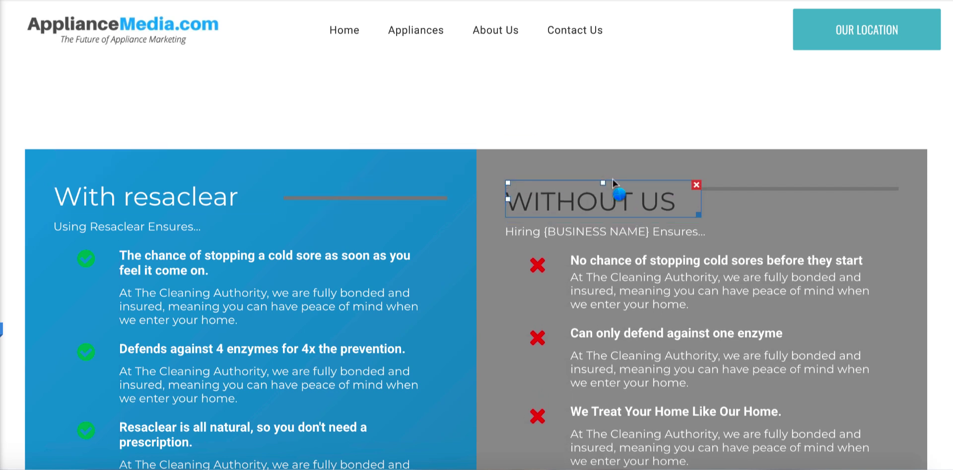
{"action": "left_click_drag", "start_coordinate": [800, 187], "coordinate": [801, 194]}
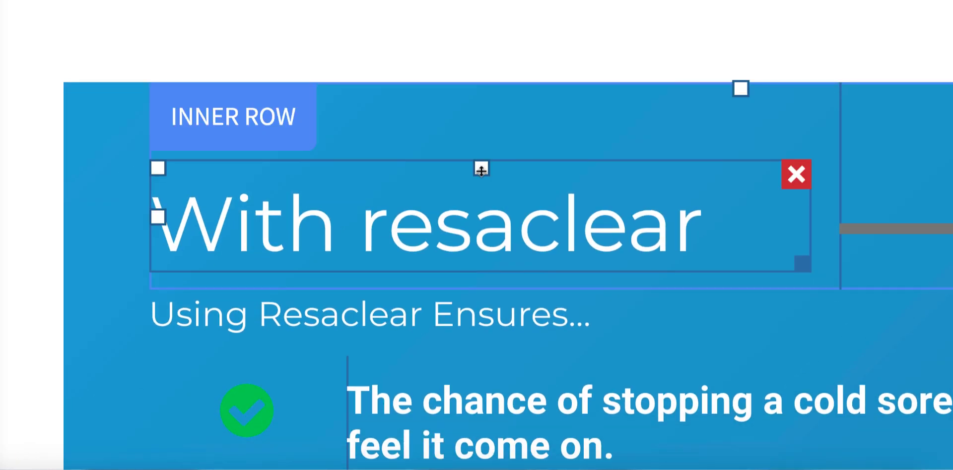
{"action": "left_click_drag", "start_coordinate": [481, 166], "coordinate": [480, 97]}
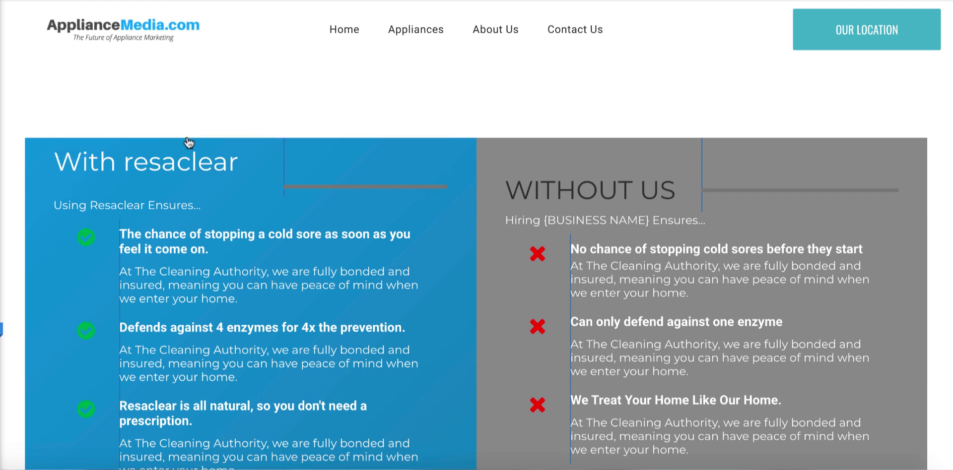
{"action": "left_click_drag", "start_coordinate": [163, 141], "coordinate": [163, 162]}
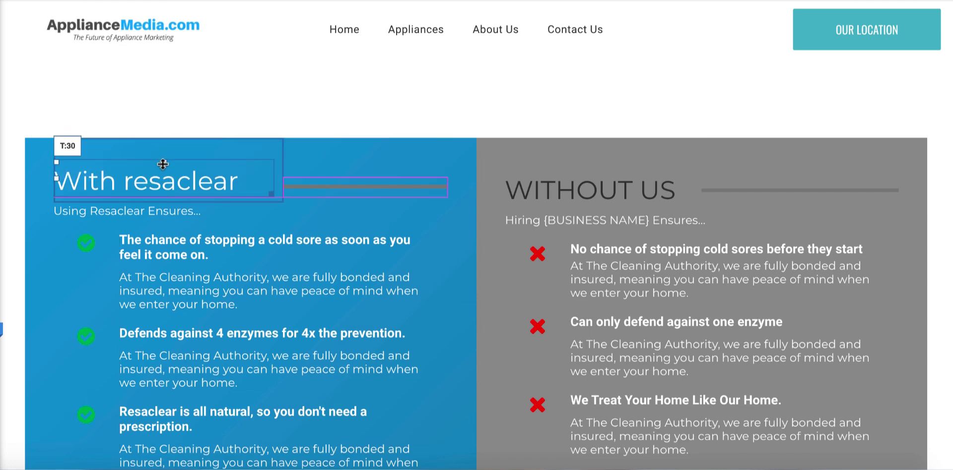
- Replace "resaclear" with "Us" in the blue column's heading and finish editing the text
{"action": "left_click", "coordinate": [166, 181]}
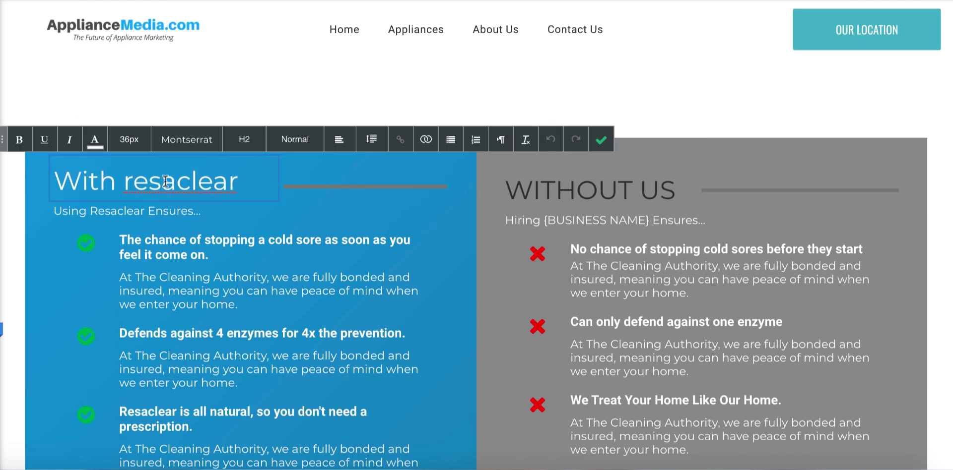
{"action": "double_click", "coordinate": [166, 181]}
{"action": "key", "text": "BackSpace"}
{"action": "type", "text": "Us"}
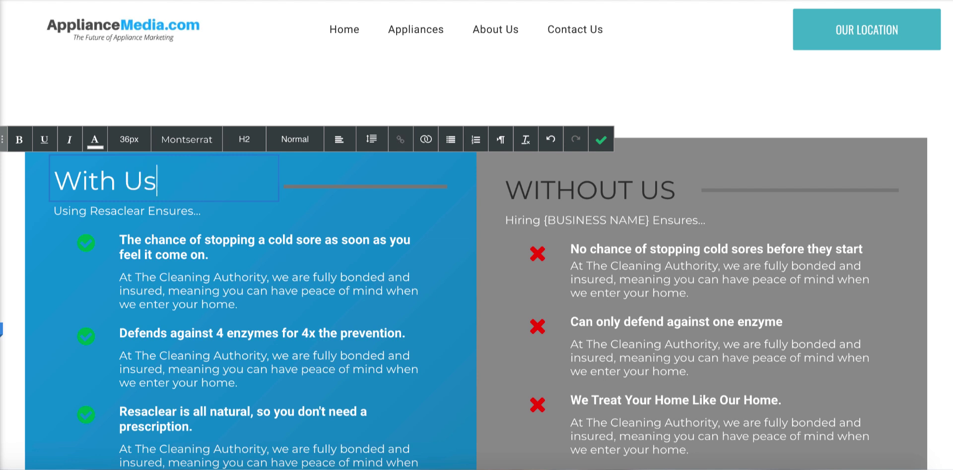
{"action": "left_click", "coordinate": [601, 140]}
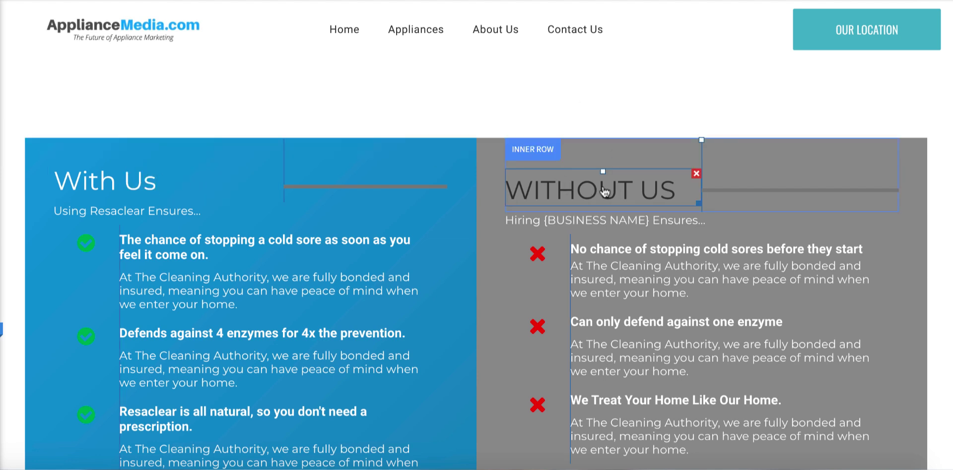
- Retype the blue column's heading in capitals as "WITH US" to match the gray column's heading style
{"action": "left_click", "coordinate": [149, 183]}
{"action": "triple_click", "coordinate": [149, 183]}
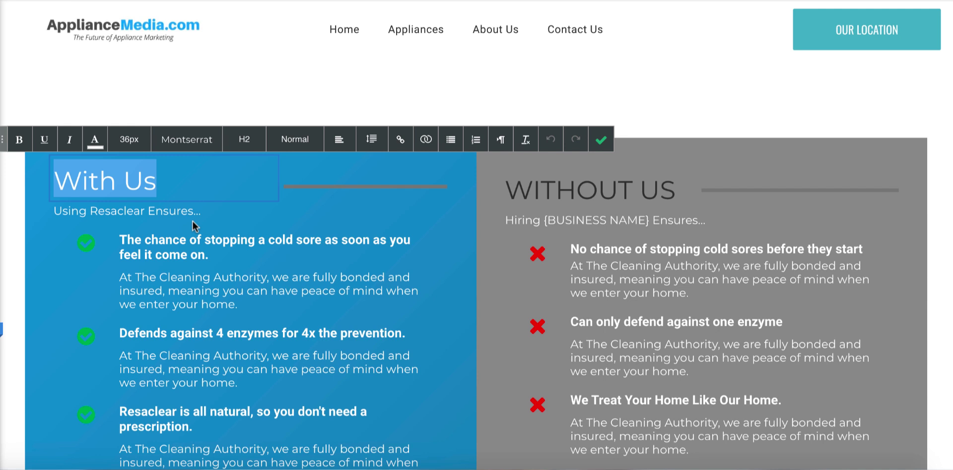
{"action": "type", "text": "WITHOUT"}
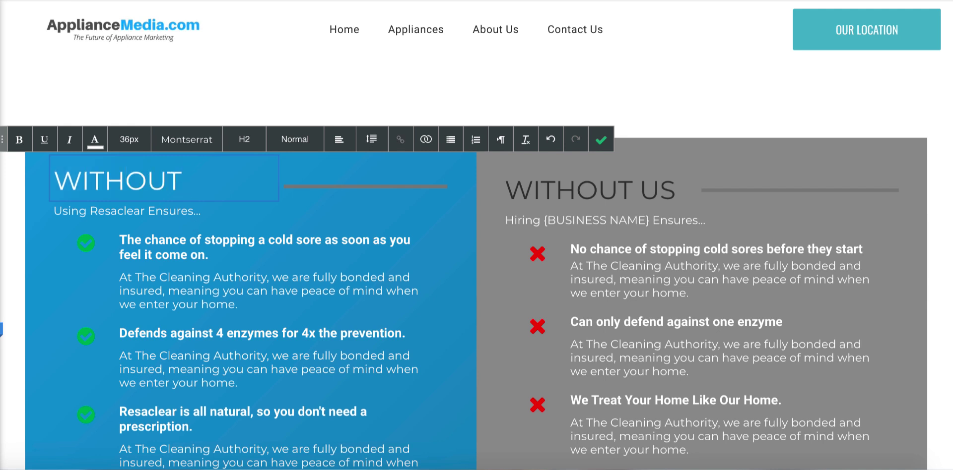
{"action": "key", "text": "BackSpace"}
{"action": "key", "text": "BackSpace"}
{"action": "key", "text": "BackSpace"}
{"action": "type", "text": "US"}
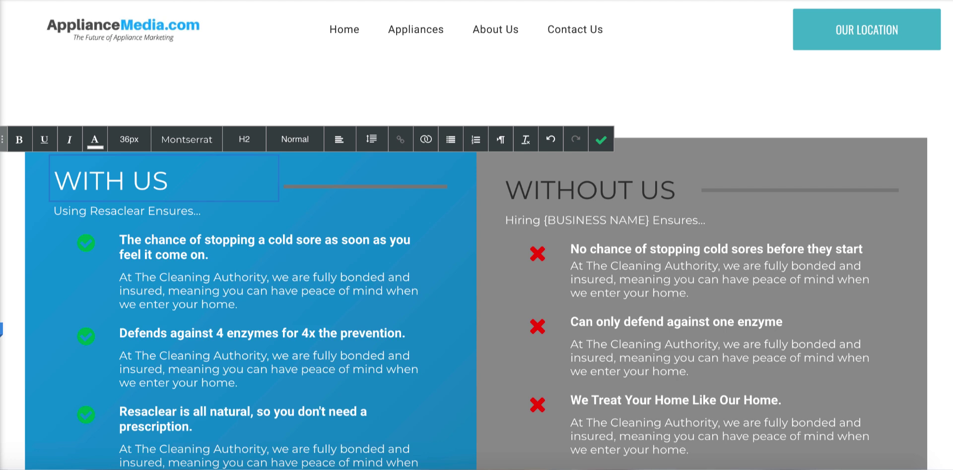
{"action": "left_click", "coordinate": [601, 140]}
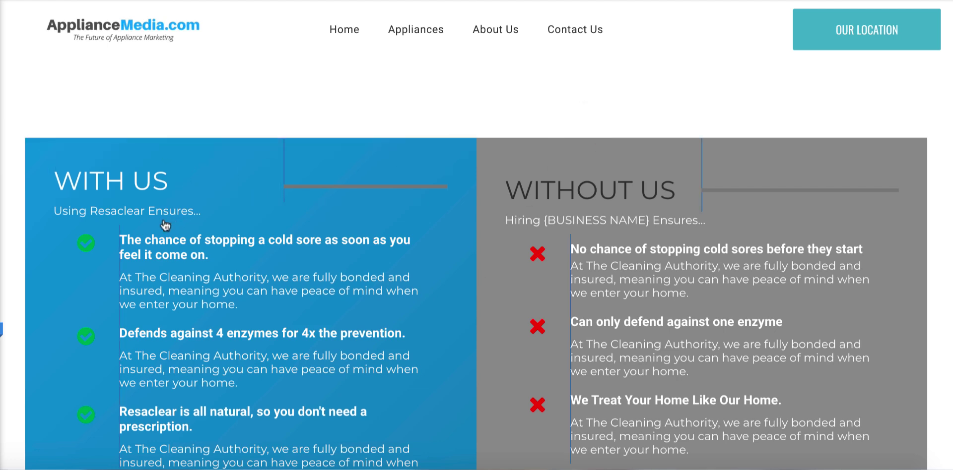
{"action": "left_click", "coordinate": [249, 203]}
{"action": "left_click", "coordinate": [714, 37]}
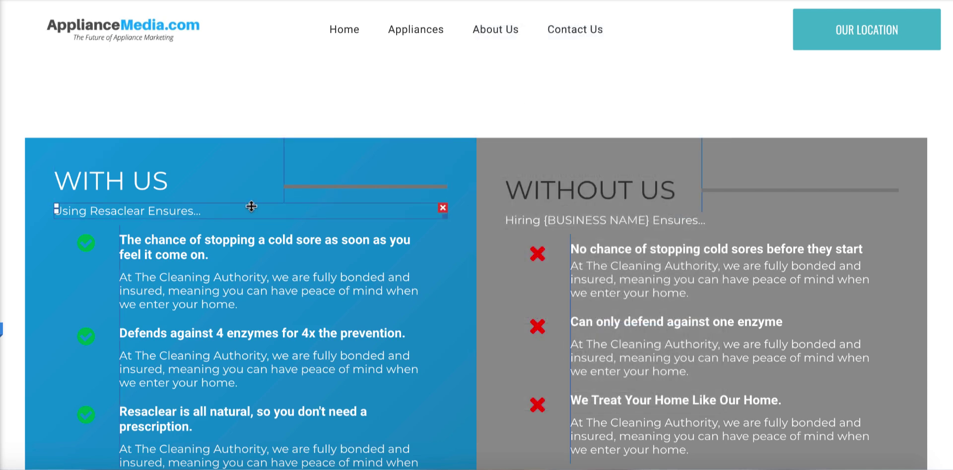
- Move the blue column's subtitle slightly lower and replace its text with "Here are 3 reasons to choose us"
{"action": "left_click_drag", "start_coordinate": [252, 207], "coordinate": [251, 215]}
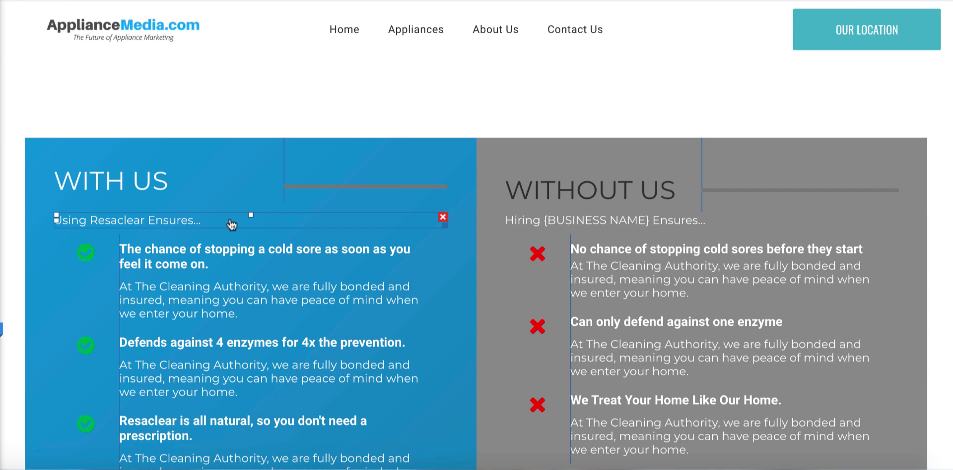
{"action": "left_click", "coordinate": [231, 222]}
{"action": "type", "text": "Our"}
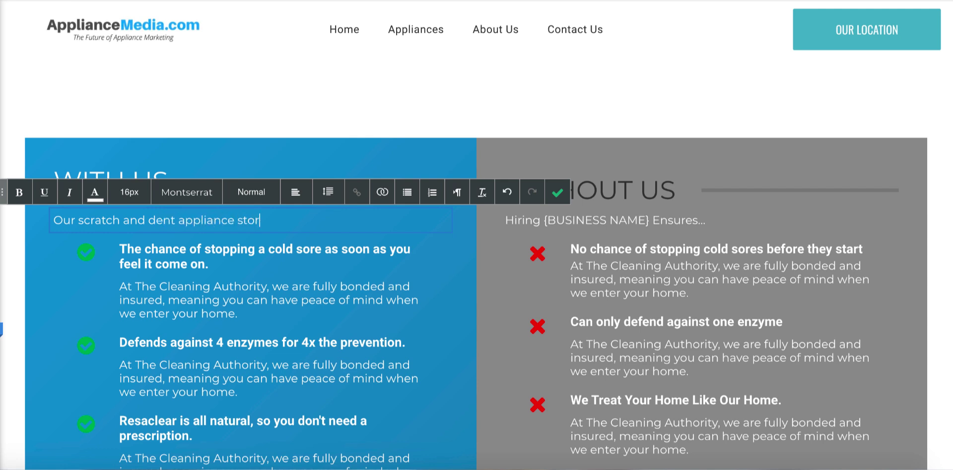
{"action": "key", "text": "ctrl+a"}
{"action": "type", "text": "Why"}
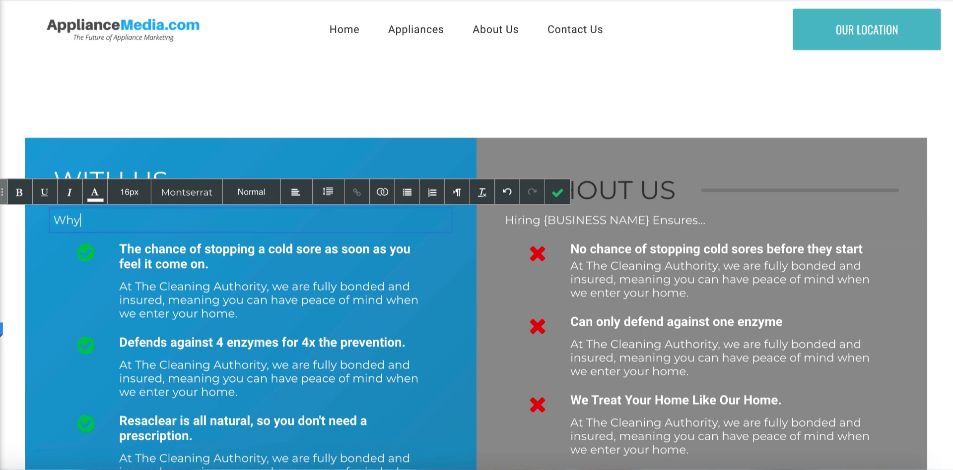
{"action": "key", "text": "BackSpace"}
{"action": "key", "text": "BackSpace"}
{"action": "key", "text": "BackSpace"}
{"action": "scroll", "coordinate": [232, 324], "scroll_direction": "down", "scroll_amount": 3}
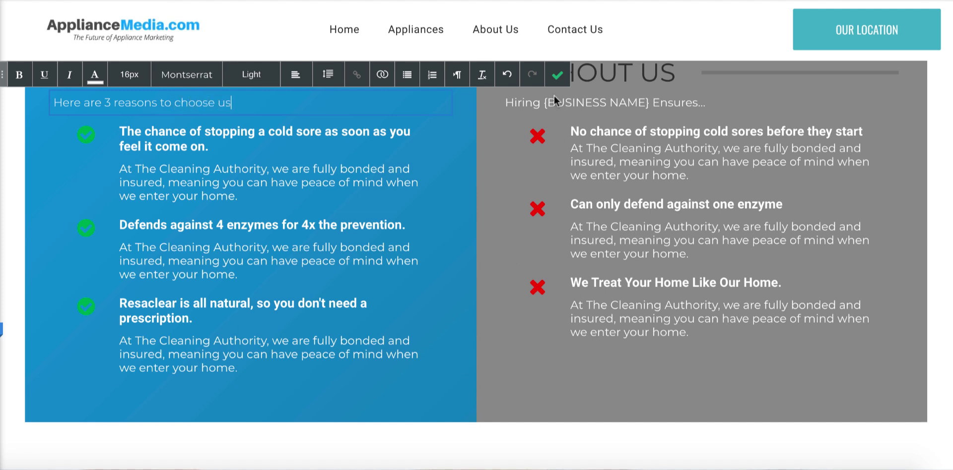
{"action": "left_click", "coordinate": [557, 74]}
- Change the starting color of the blue column's background gradient to a brighter blue from the recent colors
{"action": "scroll", "coordinate": [501, 179], "scroll_direction": "up", "scroll_amount": 2}
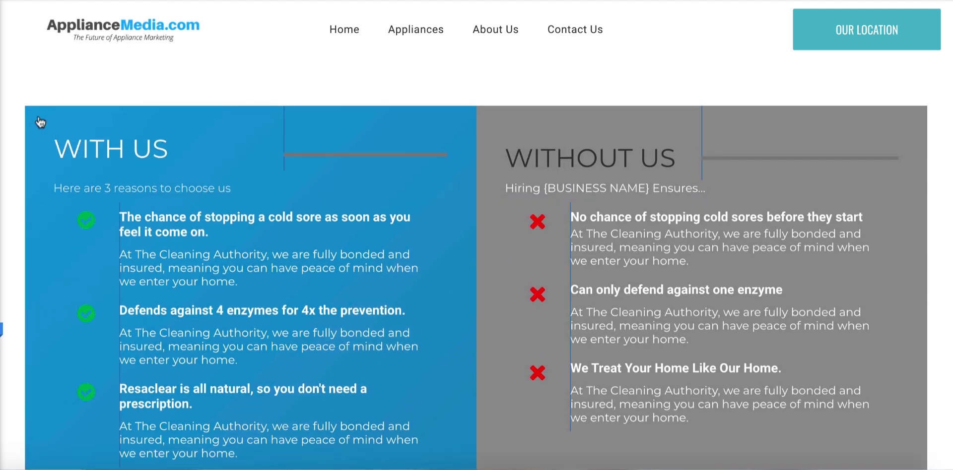
{"action": "left_click", "coordinate": [39, 121]}
{"action": "left_click", "coordinate": [720, 229]}
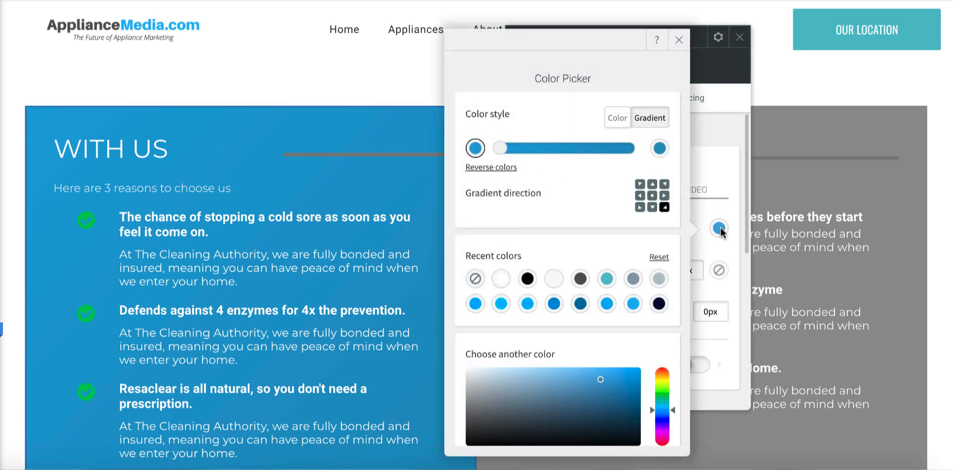
{"action": "left_click", "coordinate": [525, 306]}
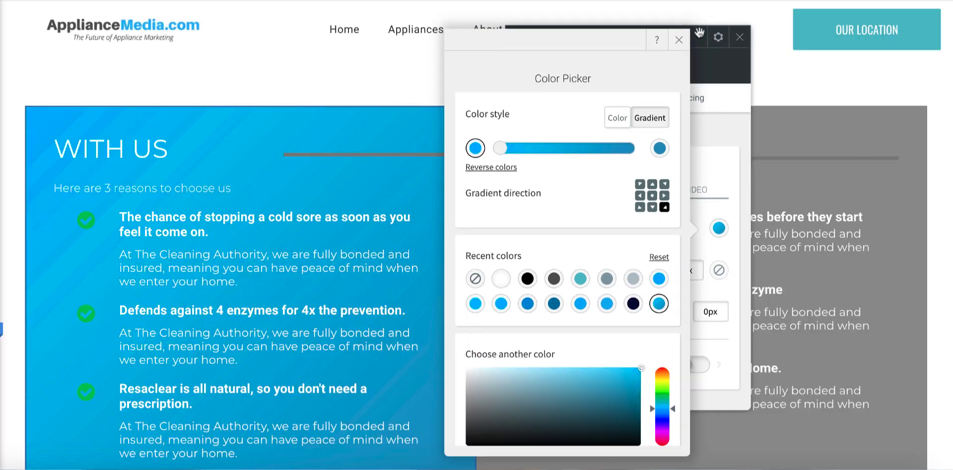
{"action": "left_click", "coordinate": [679, 40]}
{"action": "left_click", "coordinate": [740, 37]}
- Try black text on the first reason's heading in the blue column and set it back to white
{"action": "scroll", "coordinate": [255, 74], "scroll_direction": "down", "scroll_amount": 3}
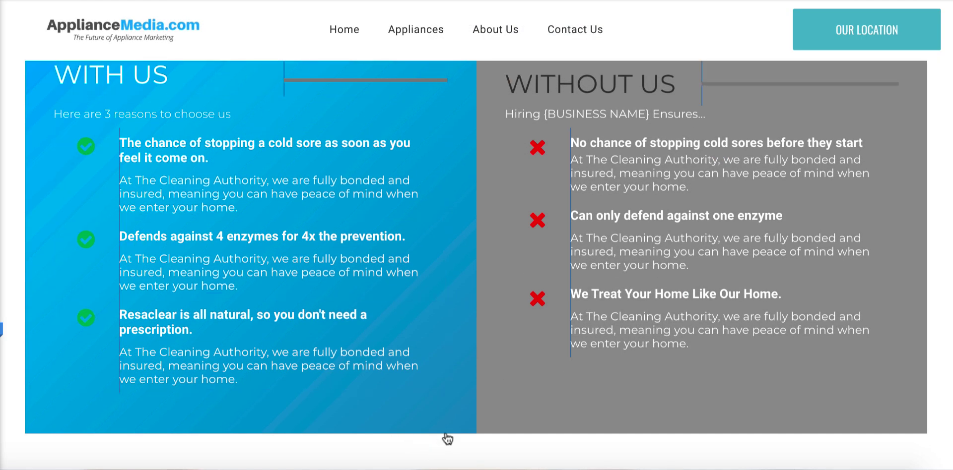
{"action": "scroll", "coordinate": [442, 366], "scroll_direction": "up", "scroll_amount": 1}
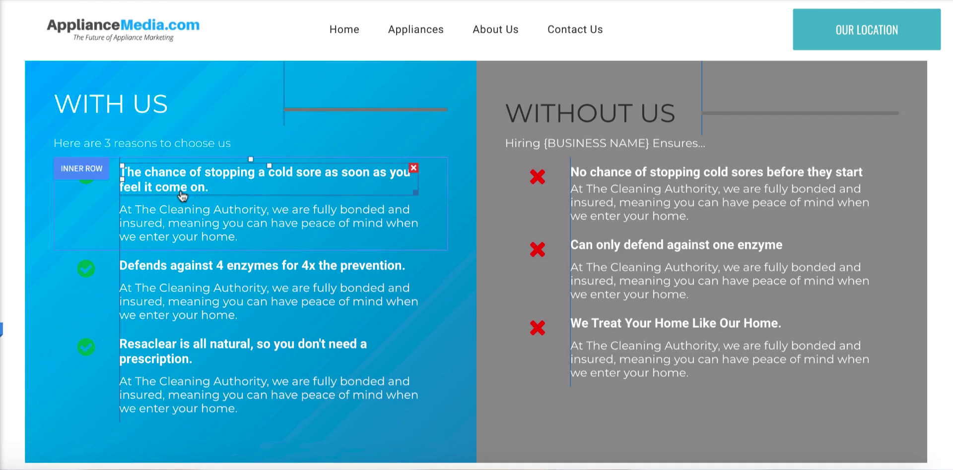
{"action": "double_click", "coordinate": [161, 178]}
{"action": "left_click", "coordinate": [92, 144]}
{"action": "left_click", "coordinate": [82, 233]}
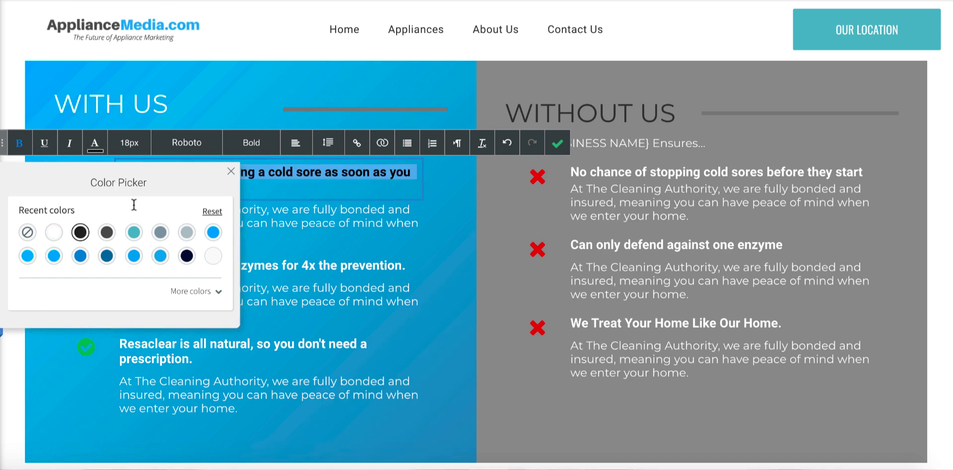
{"action": "left_click", "coordinate": [557, 144]}
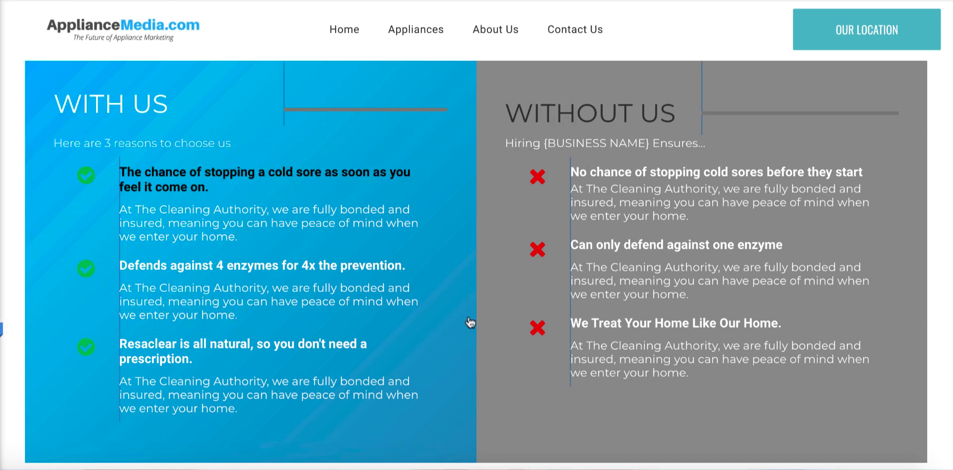
{"action": "double_click", "coordinate": [218, 187]}
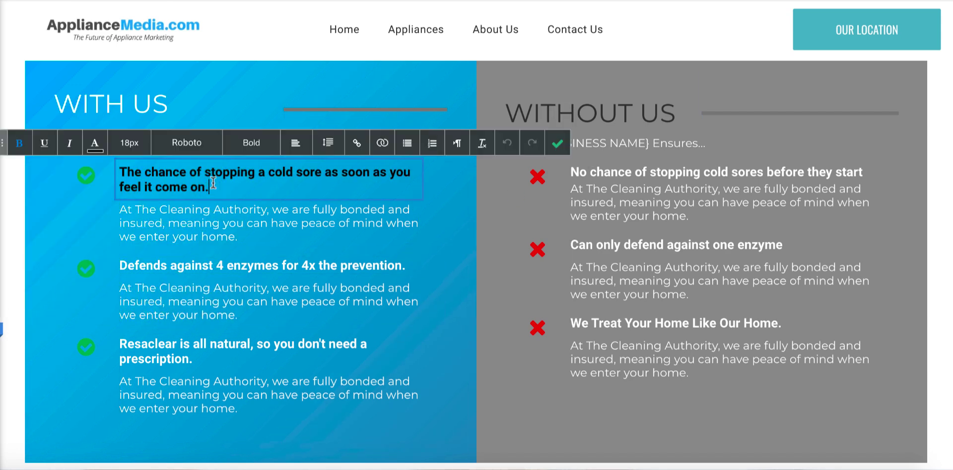
{"action": "left_click", "coordinate": [94, 144]}
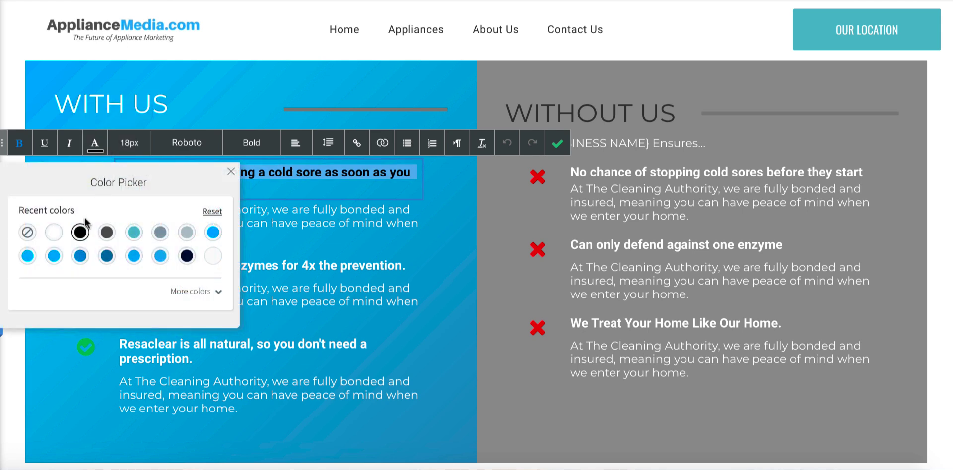
{"action": "left_click", "coordinate": [53, 232]}
{"action": "left_click", "coordinate": [557, 143]}
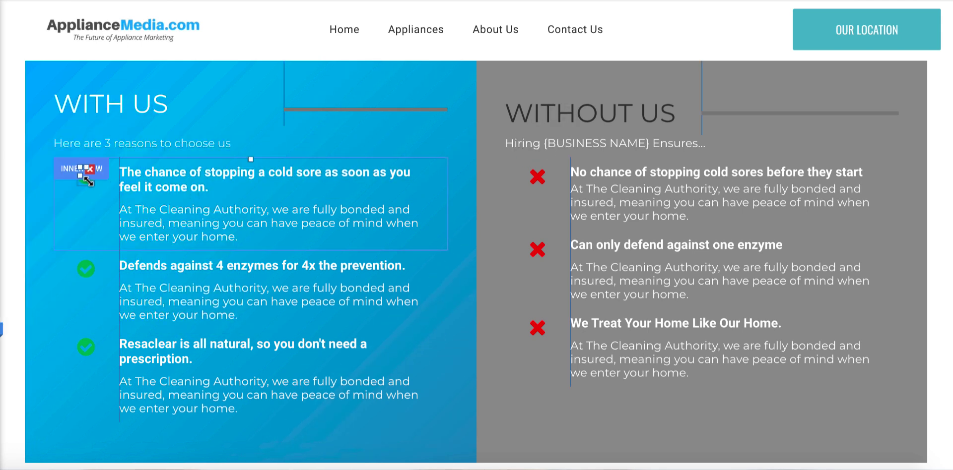
- Recolor the first green checkmark icon in the blue column to dark blue #1672a3
{"action": "mouse_move", "coordinate": [86, 184]}
{"action": "left_click", "coordinate": [86, 183]}
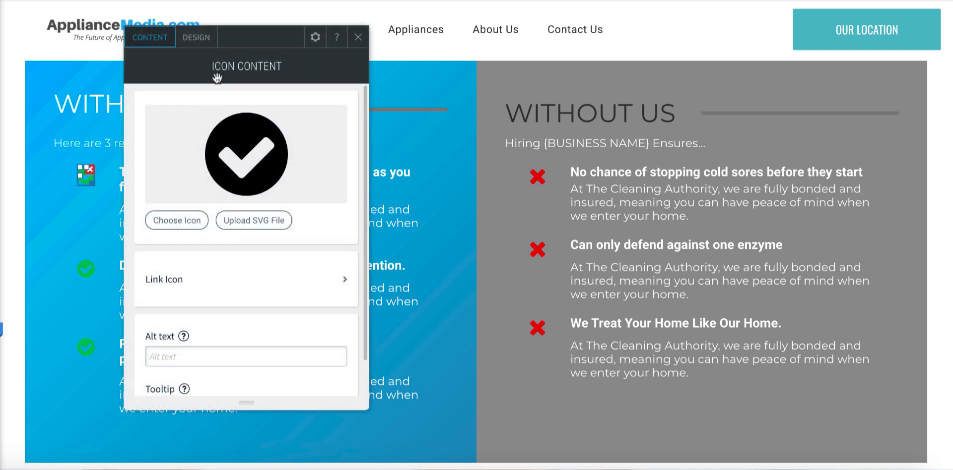
{"action": "left_click", "coordinate": [200, 42]}
{"action": "scroll", "coordinate": [279, 224], "scroll_direction": "down", "scroll_amount": 4}
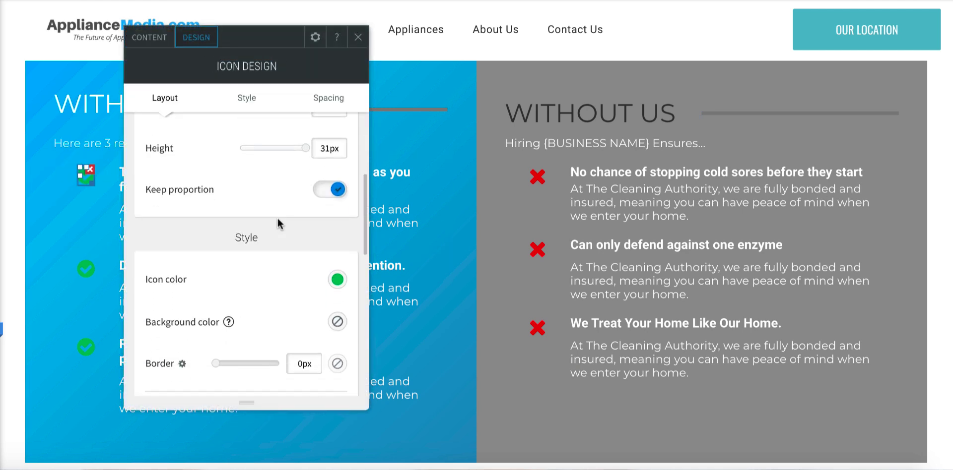
{"action": "left_click", "coordinate": [337, 267]}
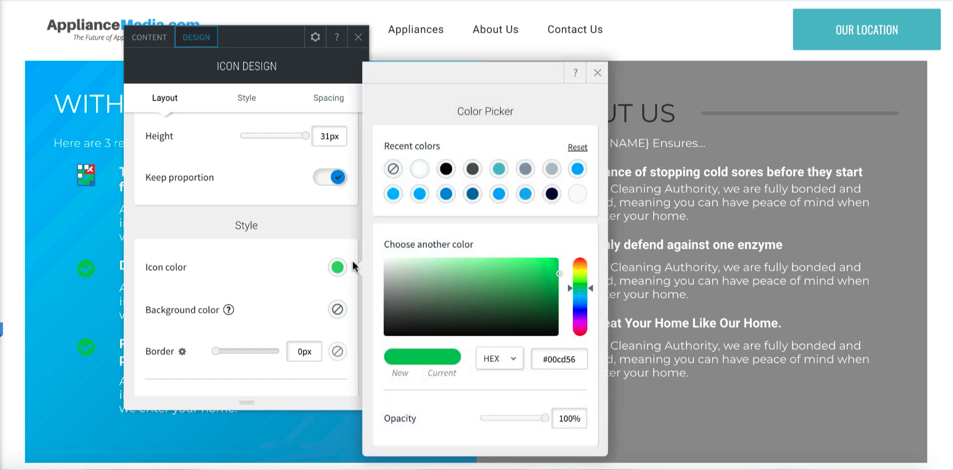
{"action": "left_click", "coordinate": [472, 194]}
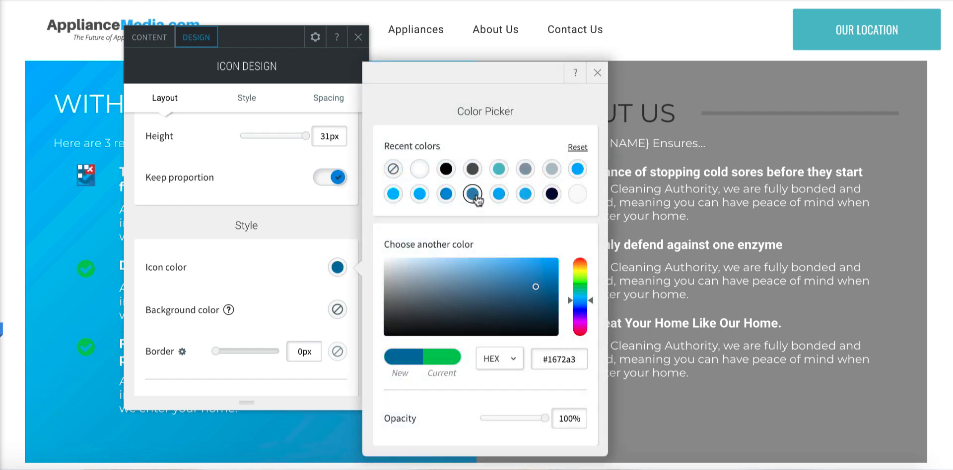
{"action": "left_click", "coordinate": [597, 73]}
{"action": "left_click", "coordinate": [358, 36]}
- Give the second reason's checkmark icon the same dark blue icon color as the first
{"action": "scroll", "coordinate": [497, 167], "scroll_direction": "down", "scroll_amount": 1}
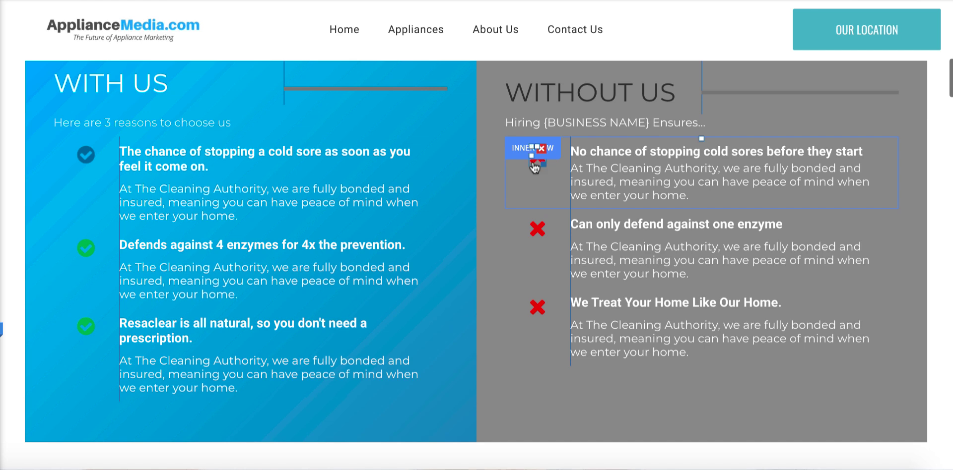
{"action": "scroll", "coordinate": [465, 168], "scroll_direction": "up", "scroll_amount": 1}
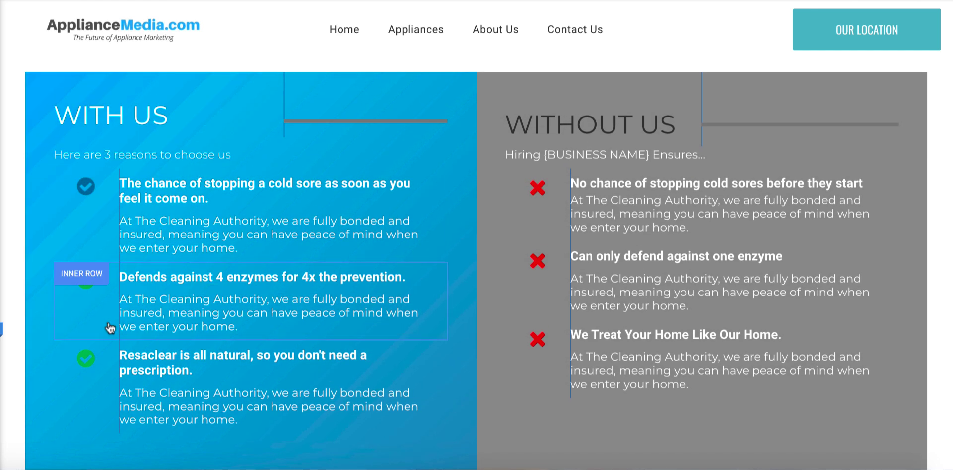
{"action": "left_click", "coordinate": [86, 280]}
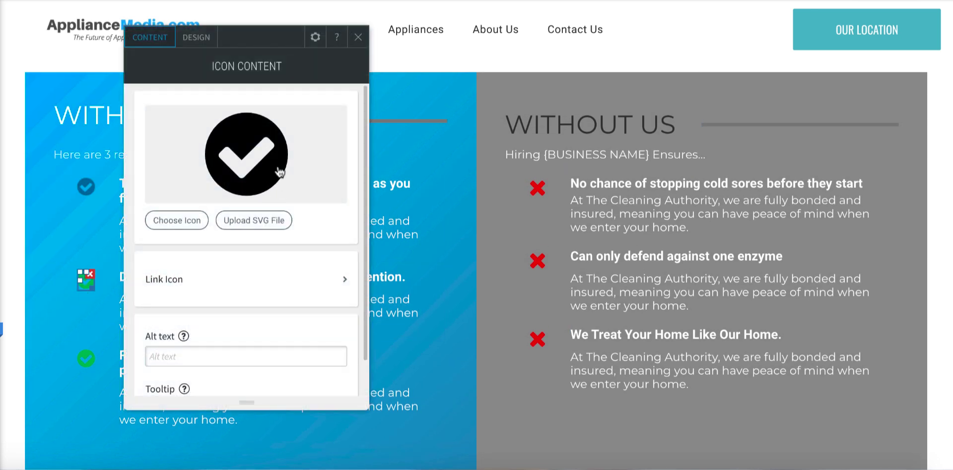
{"action": "left_click", "coordinate": [201, 42]}
{"action": "scroll", "coordinate": [326, 314], "scroll_direction": "down", "scroll_amount": 3}
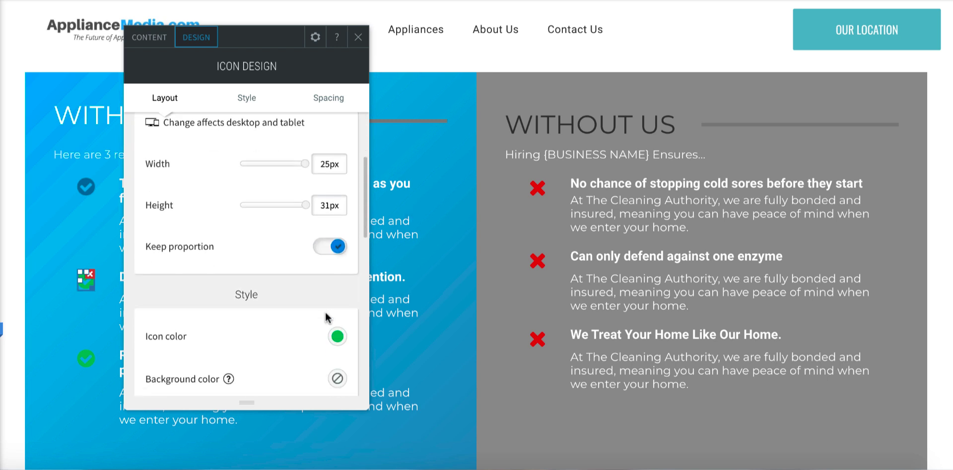
{"action": "left_click", "coordinate": [337, 339]}
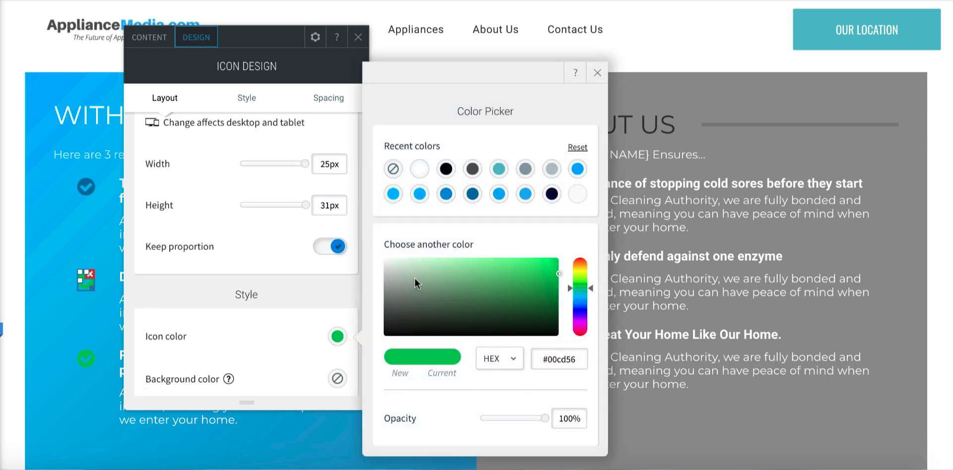
{"action": "left_click", "coordinate": [472, 194]}
{"action": "left_click", "coordinate": [597, 74]}
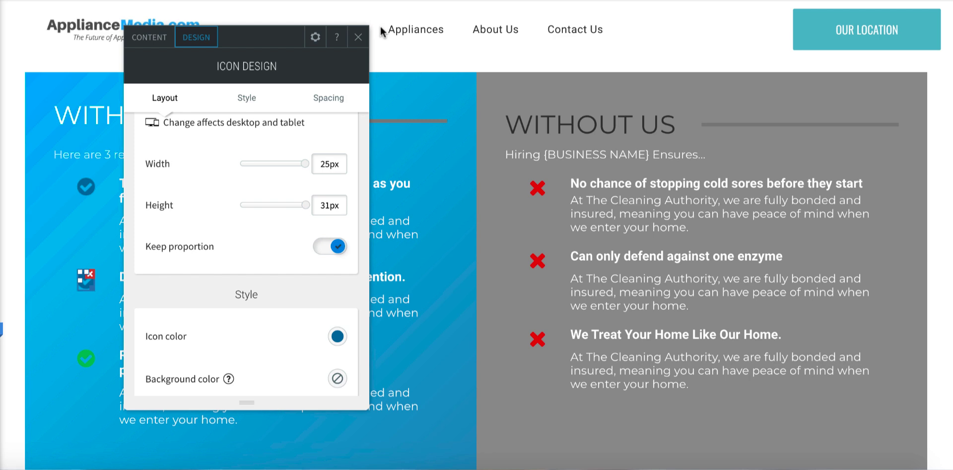
{"action": "left_click", "coordinate": [358, 37]}
- Recolor the third reason's green checkmark icon to the dark blue used on the other two
{"action": "scroll", "coordinate": [85, 307], "scroll_direction": "down", "scroll_amount": 1}
{"action": "right_click", "coordinate": [83, 330]}
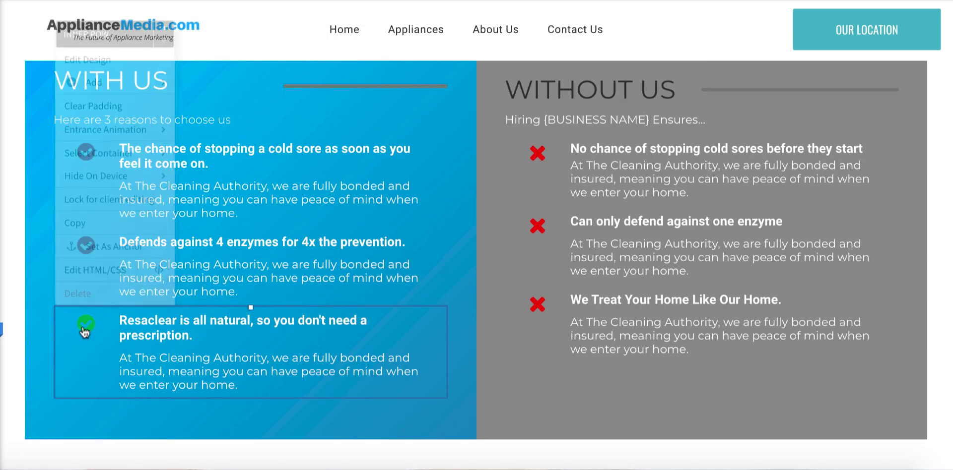
{"action": "left_click", "coordinate": [355, 212]}
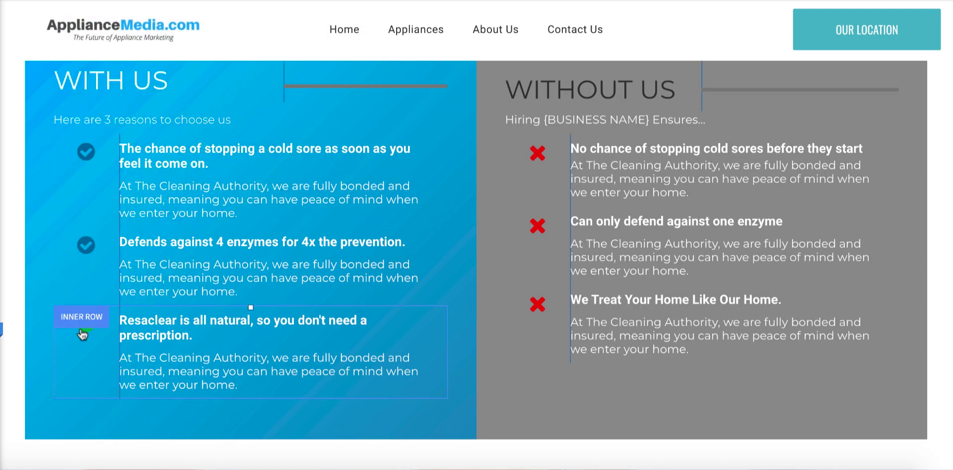
{"action": "left_click", "coordinate": [86, 324]}
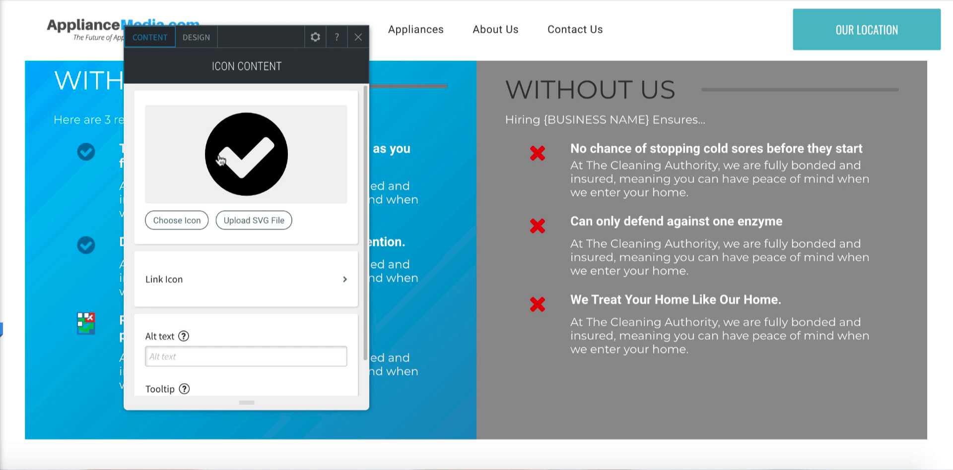
{"action": "left_click", "coordinate": [198, 41]}
{"action": "scroll", "coordinate": [302, 286], "scroll_direction": "down", "scroll_amount": 2}
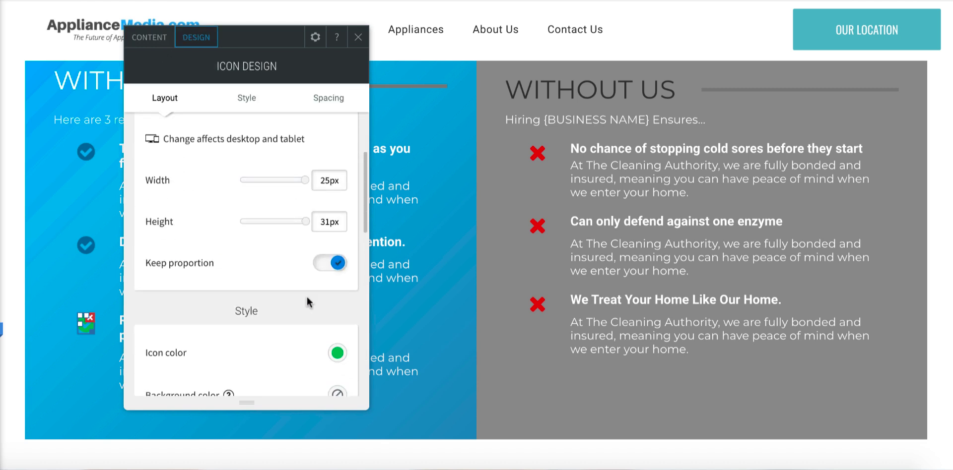
{"action": "left_click", "coordinate": [337, 333]}
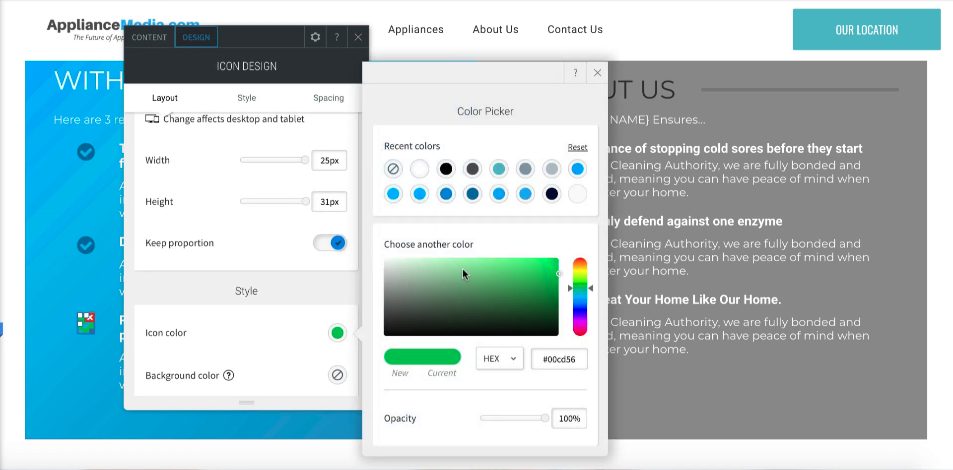
{"action": "left_click", "coordinate": [446, 193]}
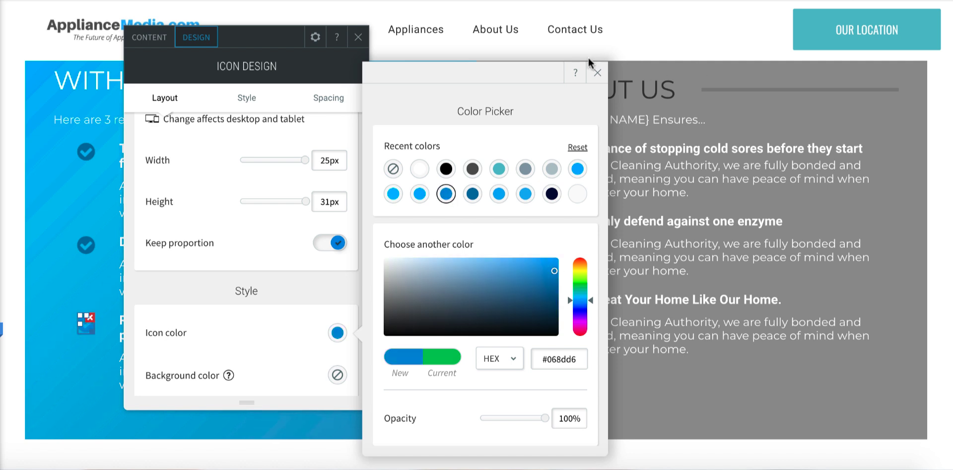
{"action": "left_click", "coordinate": [473, 191]}
{"action": "left_click", "coordinate": [597, 72]}
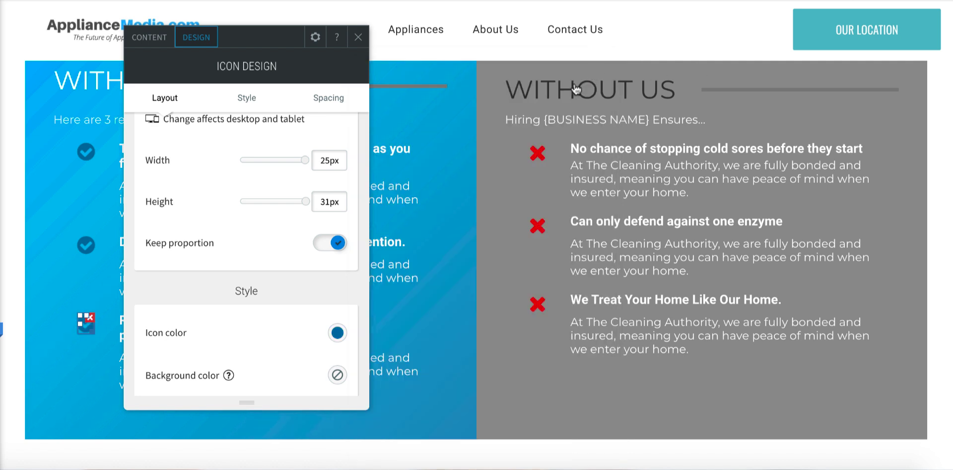
{"action": "left_click", "coordinate": [357, 37]}
- Replace the first reason's heading in the WITH US column with "We're local to Watertown, CT - family business"
{"action": "left_click_drag", "start_coordinate": [538, 153], "coordinate": [526, 364]}
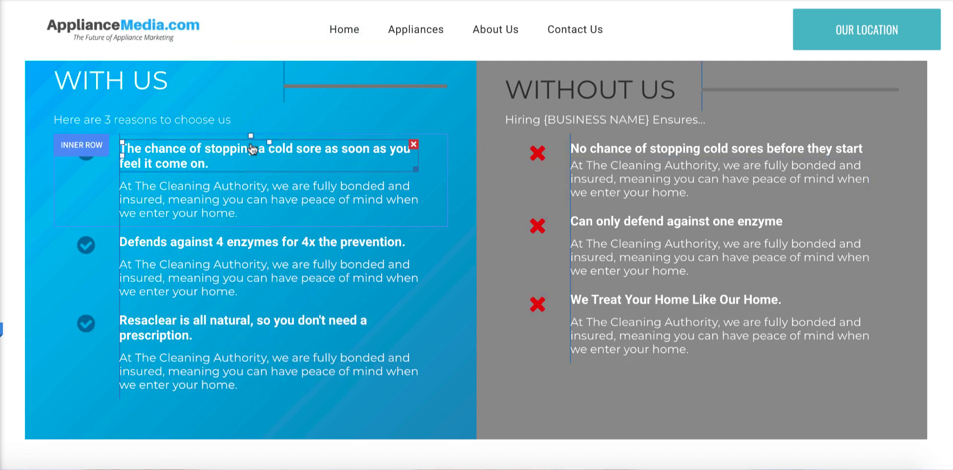
{"action": "left_click", "coordinate": [223, 175]}
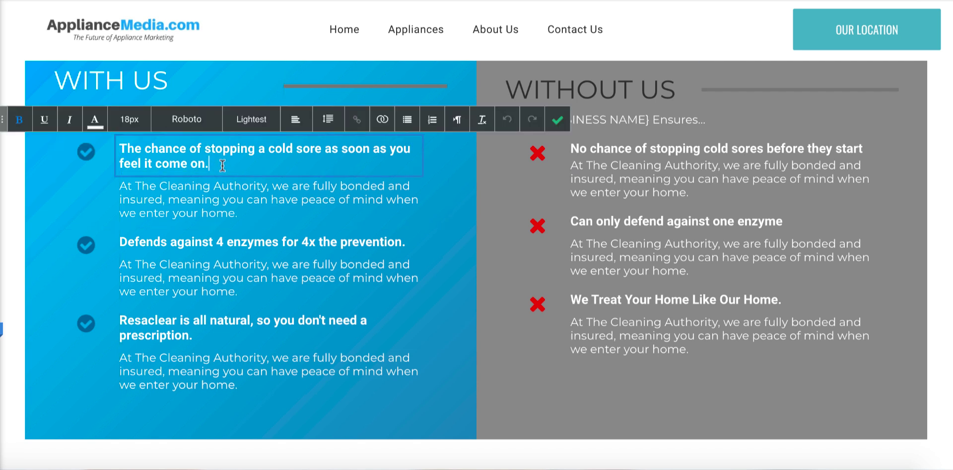
{"action": "left_click_drag", "start_coordinate": [211, 166], "coordinate": [90, 152]}
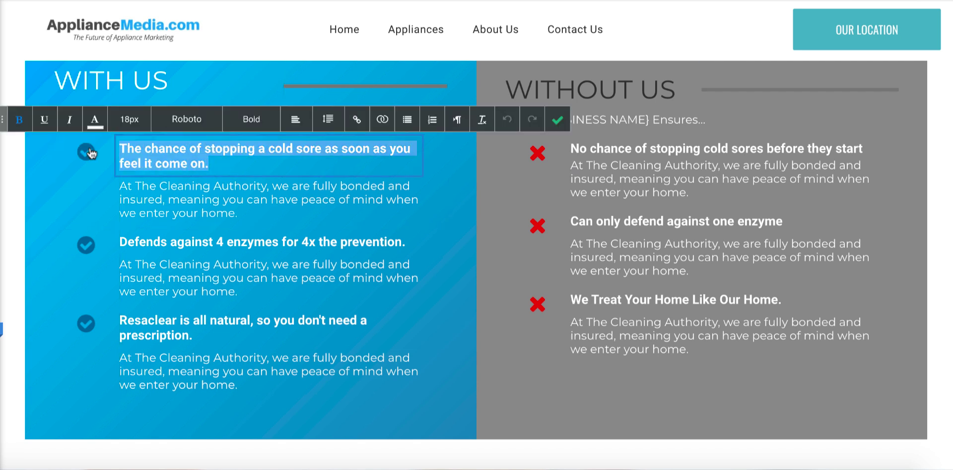
{"action": "type", "text": "We're local t"}
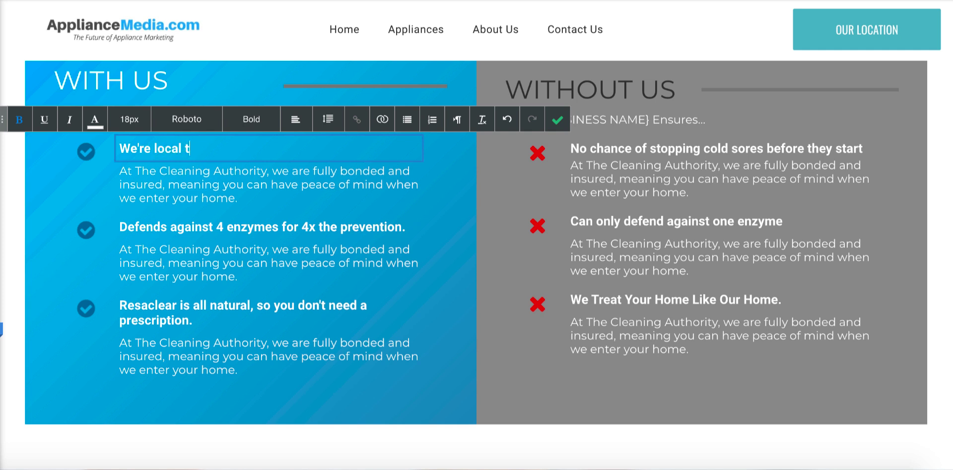
{"action": "type", "text": "o Watertown, C"}
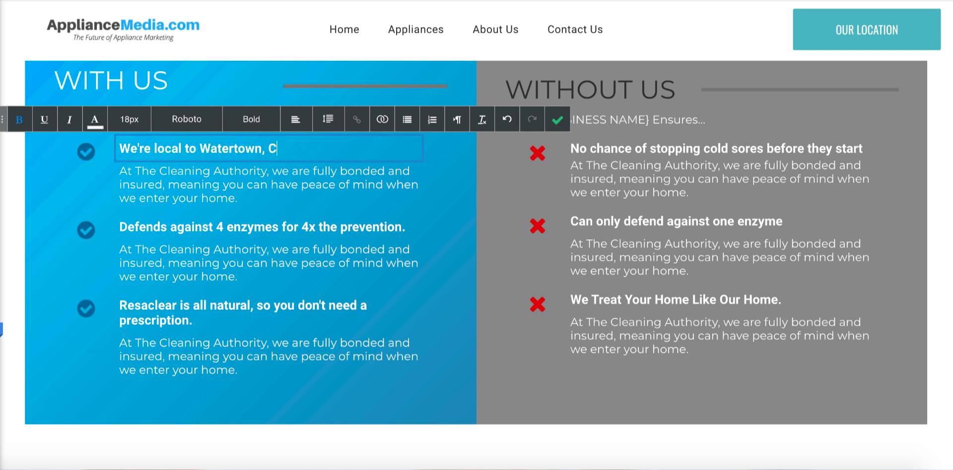
{"action": "type", "text": "YT"}
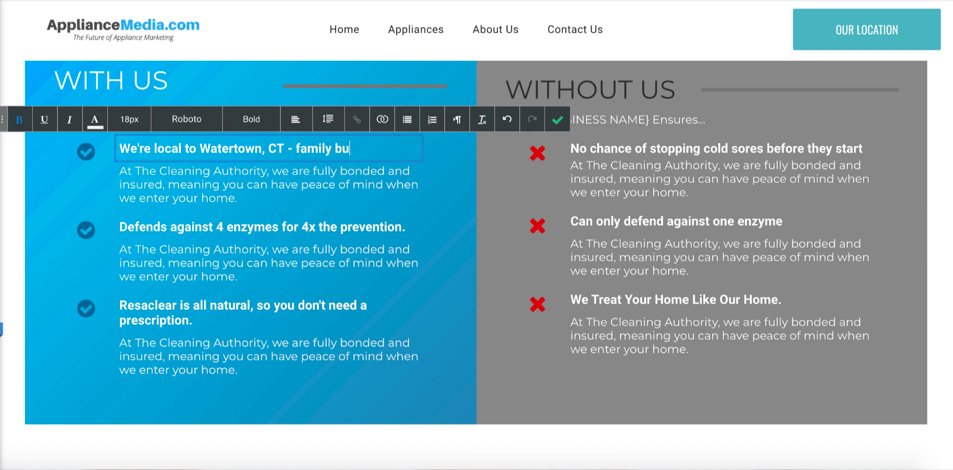
{"action": "left_click", "coordinate": [557, 119]}
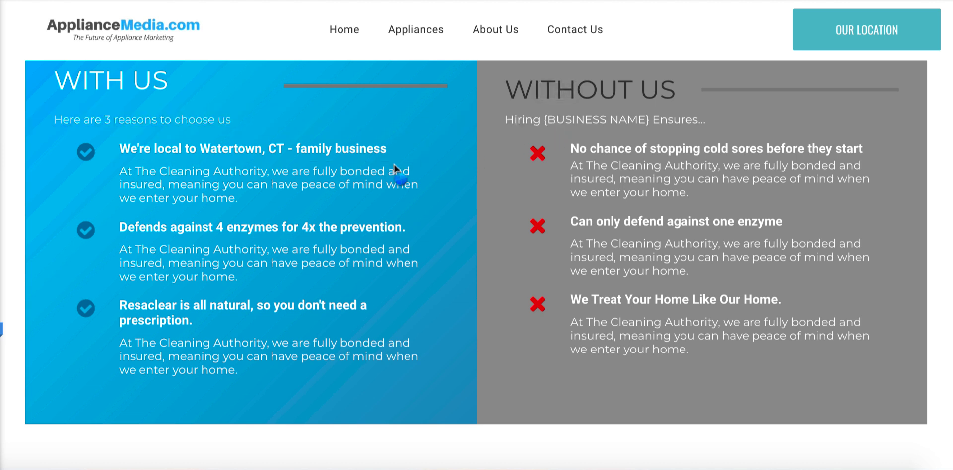
- Replace the second reason's heading in the WITH US column with "Same day delivery on all purchases"
{"action": "triple_click", "coordinate": [260, 230]}
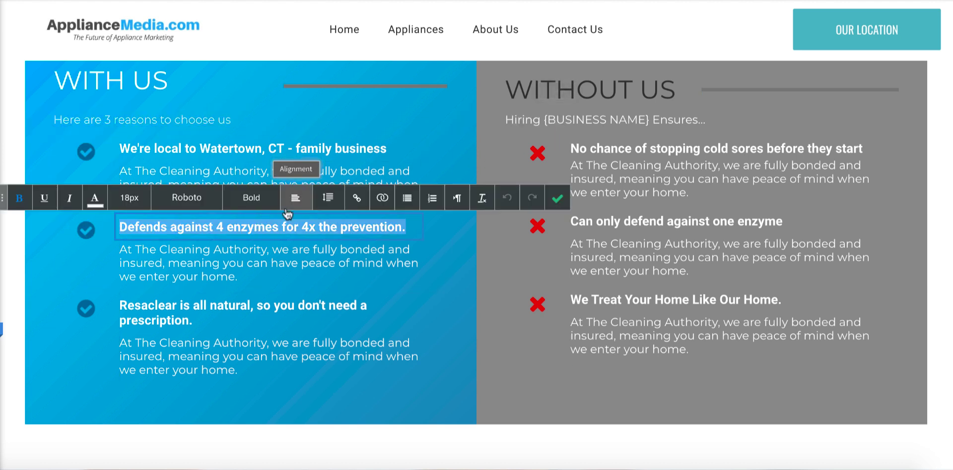
{"action": "type", "text": "Same day delivery on all"}
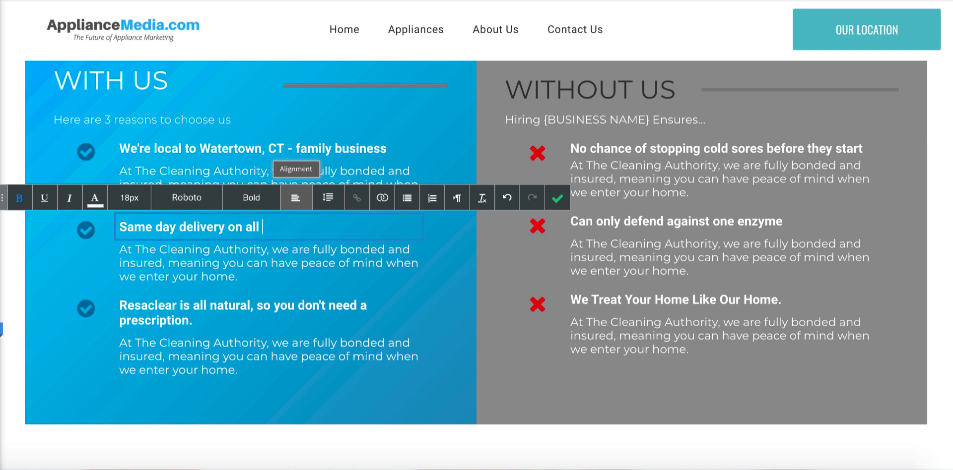
{"action": "type", "text": "purchases"}
{"action": "left_click", "coordinate": [557, 199]}
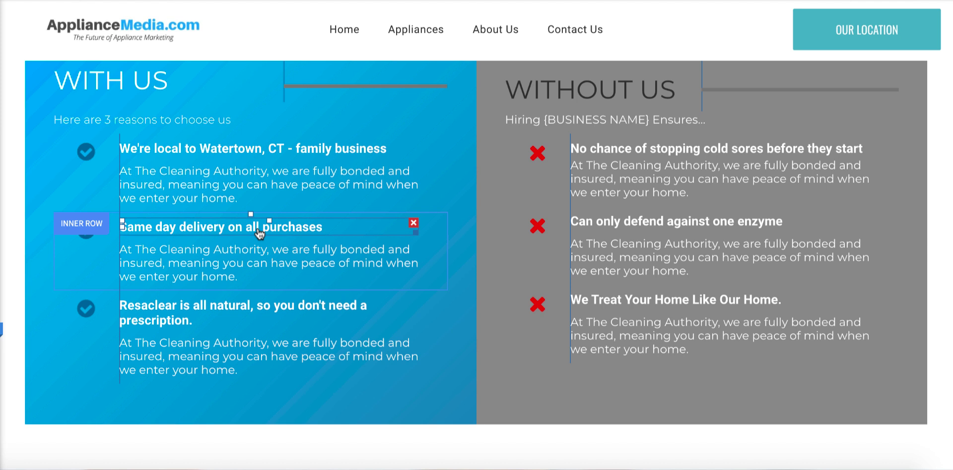
- Replace the third reason's heading in the WITH US column with "Name brand scratch and dent appliances"
{"action": "left_click", "coordinate": [253, 310]}
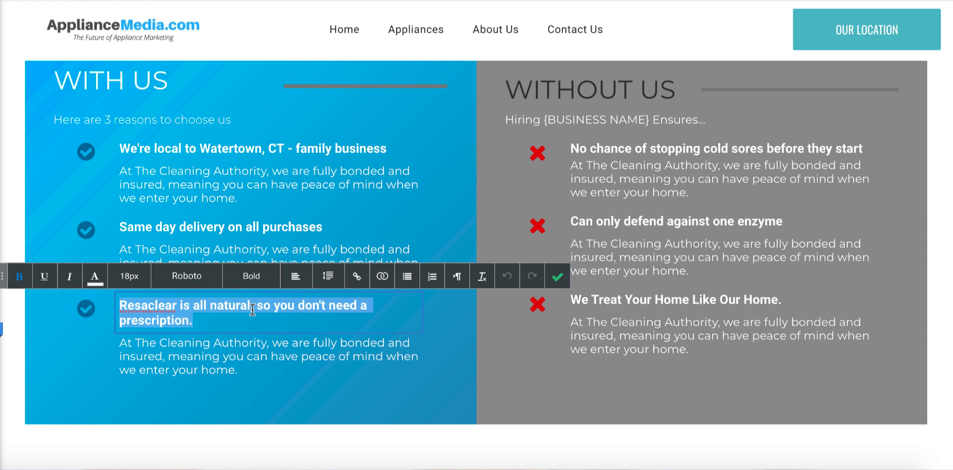
{"action": "type", "text": "Name brand"}
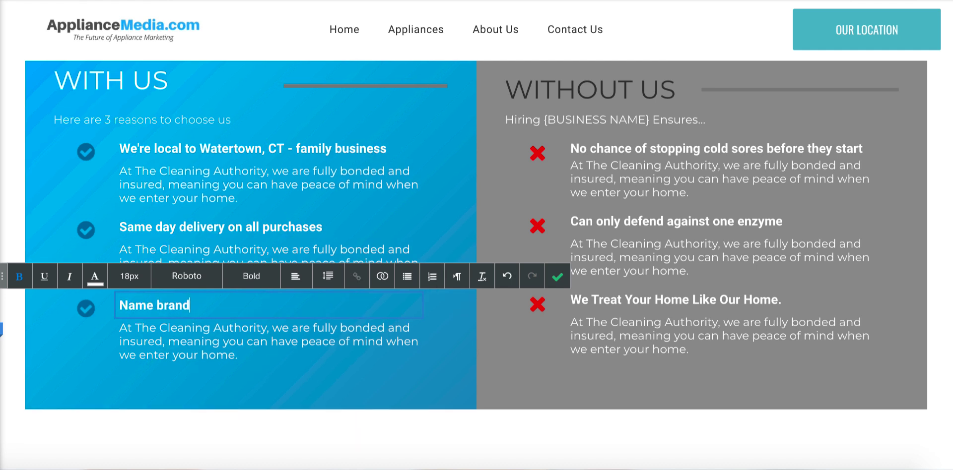
{"action": "type", "text": " scratch and dent appliances"}
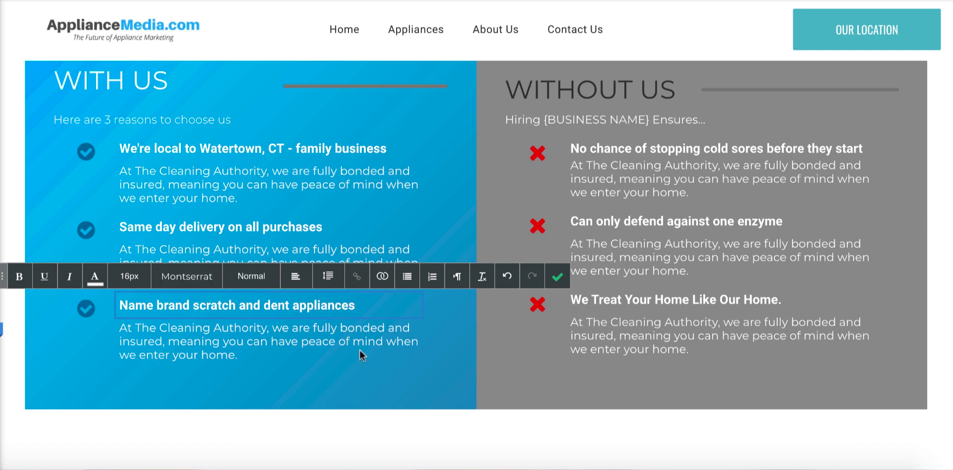
{"action": "left_click", "coordinate": [361, 352]}
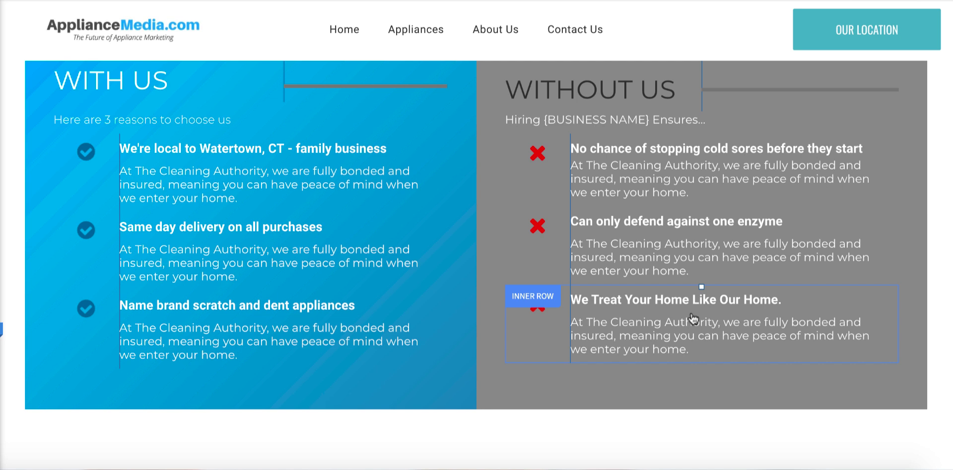
- Replace the first heading in the WITHOUT US column with "Franchise location - Corporate - small business"
{"action": "double_click", "coordinate": [692, 150]}
{"action": "triple_click", "coordinate": [691, 150]}
{"action": "type", "text": "Franhc"}
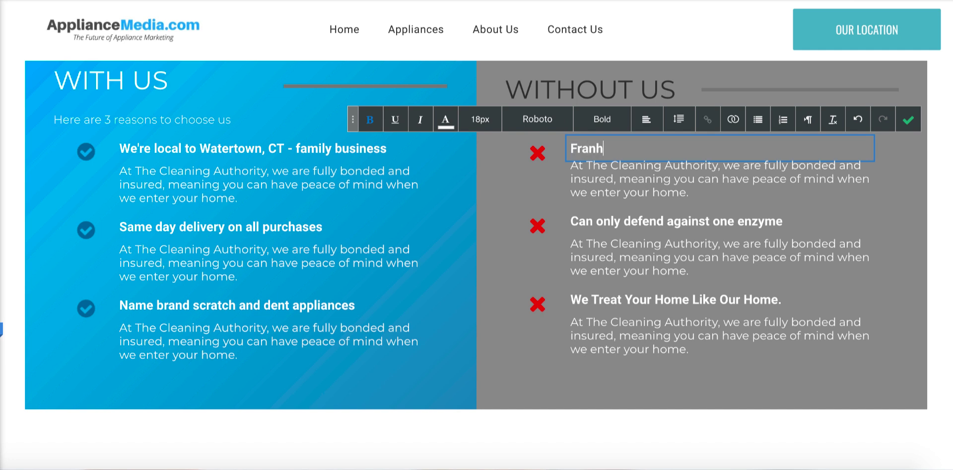
{"action": "key", "text": "BackSpace"}
{"action": "key", "text": "BackSpace"}
{"action": "type", "text": "chise locat"}
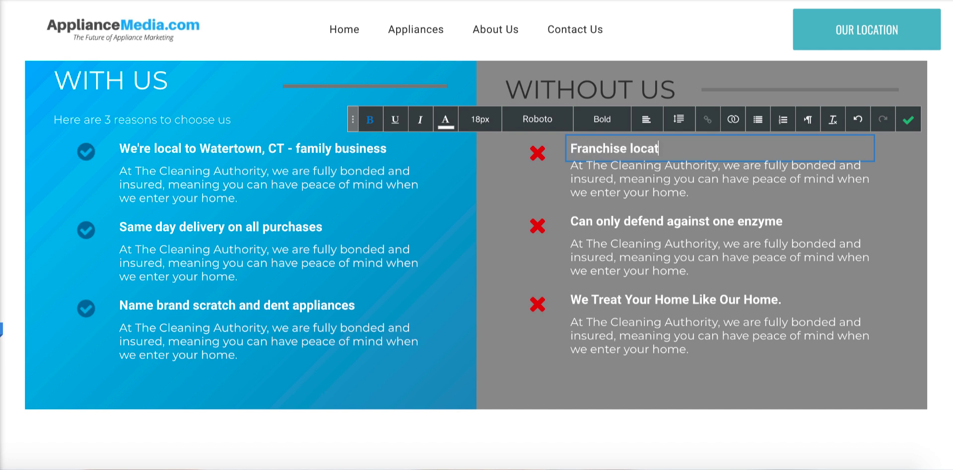
{"action": "type", "text": "ion - Corporate - smal"}
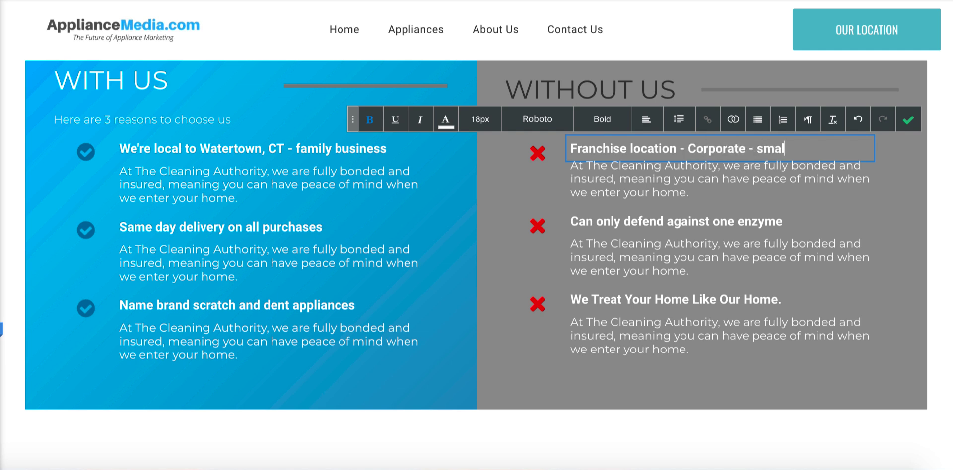
{"action": "type", "text": "l business"}
{"action": "left_click", "coordinate": [679, 219]}
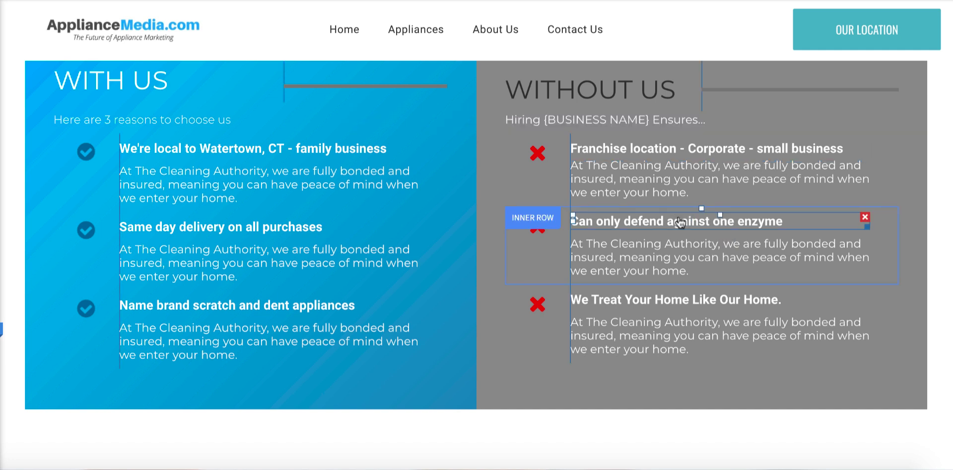
- Replace the second heading in the WITHOUT US column with "Have to wait for delivery, only do drop offs"
{"action": "left_click", "coordinate": [679, 218]}
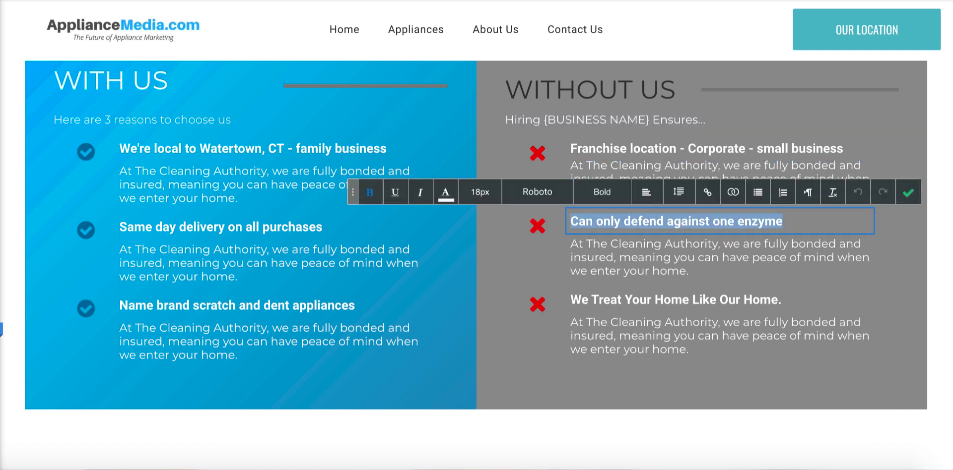
{"action": "type", "text": "Have to wait fo"}
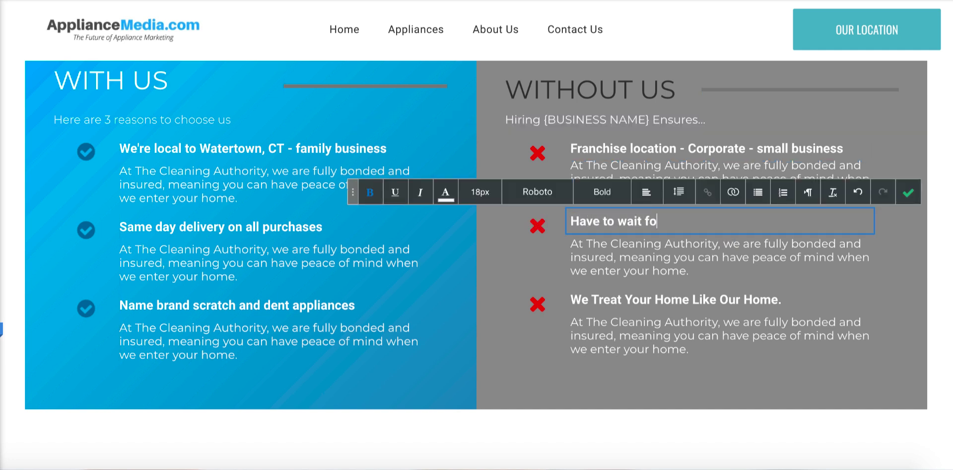
{"action": "type", "text": "r deliveryk"}
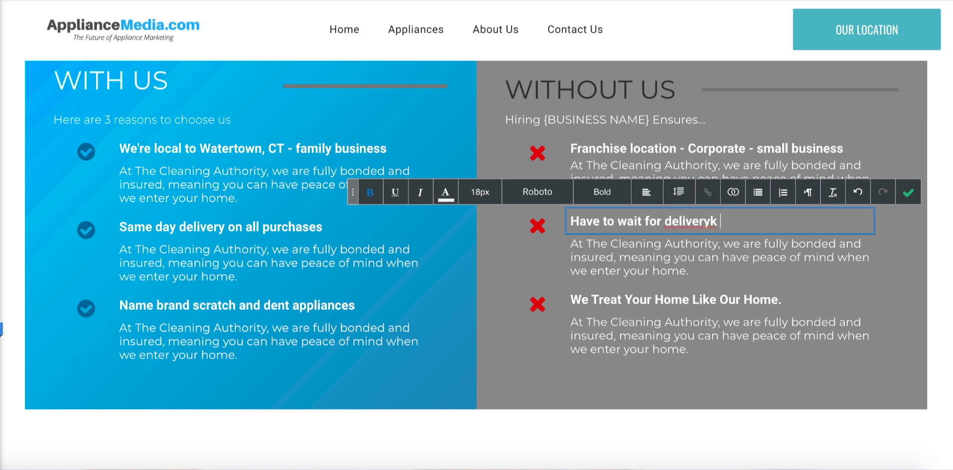
{"action": "key", "text": "BackSpace"}
{"action": "key", "text": "BackSpace"}
{"action": "type", "text": ", only fo"}
{"action": "key", "text": "BackSpace"}
{"action": "key", "text": "BackSpace"}
{"action": "type", "text": "do drop offs,"}
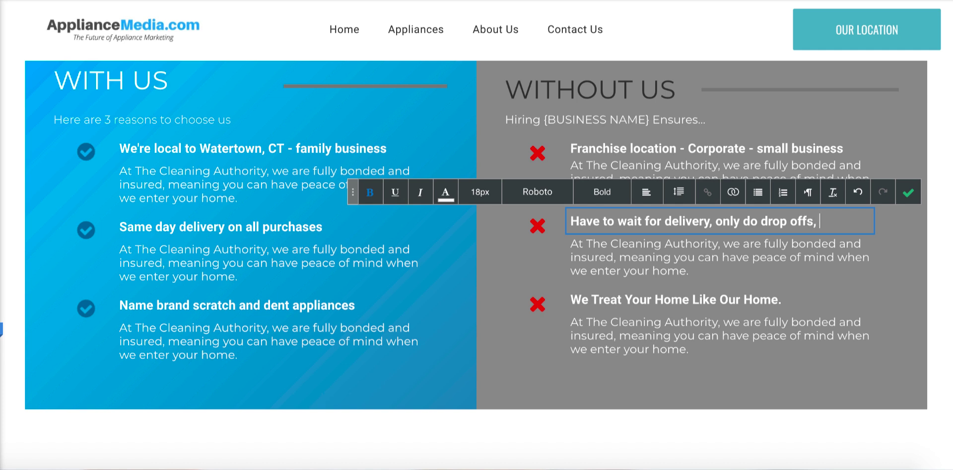
{"action": "left_click", "coordinate": [908, 192]}
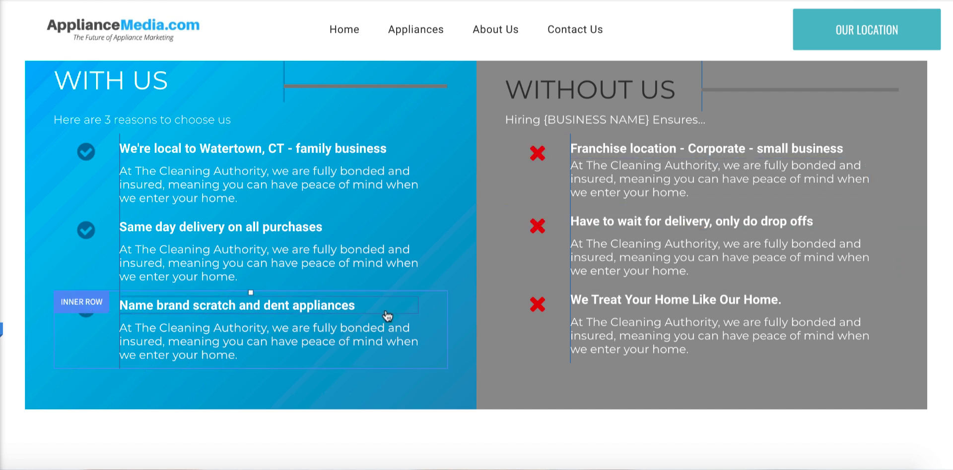
- Replace the third heading in the WITHOUT US column with "Used old outdated units with high markups"
{"action": "triple_click", "coordinate": [626, 299]}
{"action": "type", "text": "Us"}
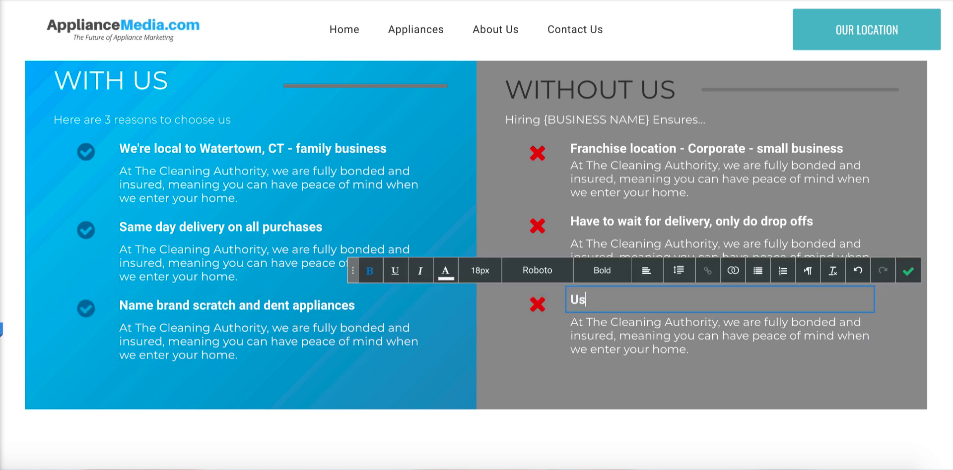
{"action": "type", "text": "ed old outdated units with height"}
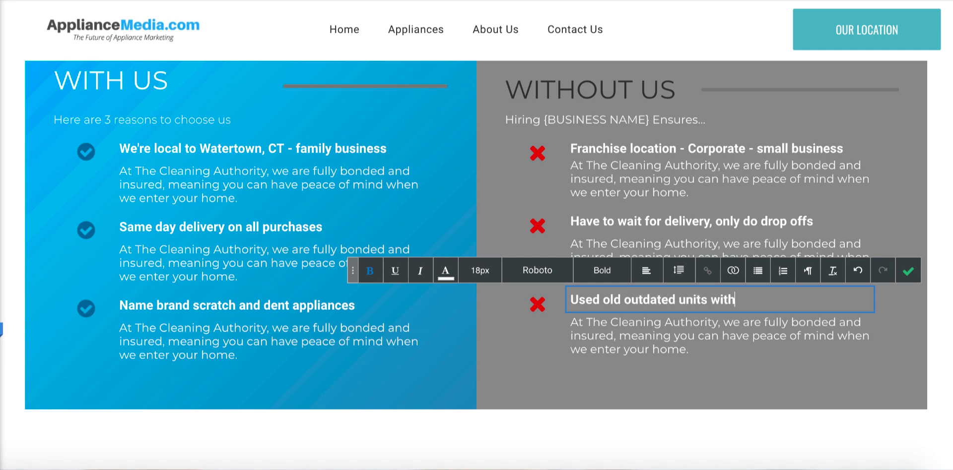
{"action": "key", "text": "BackSpace"}
{"action": "key", "text": "BackSpace"}
{"action": "key", "text": "BackSpace"}
{"action": "key", "text": "BackSpace"}
{"action": "key", "text": "BackSpace"}
{"action": "type", "text": "igh markups"}
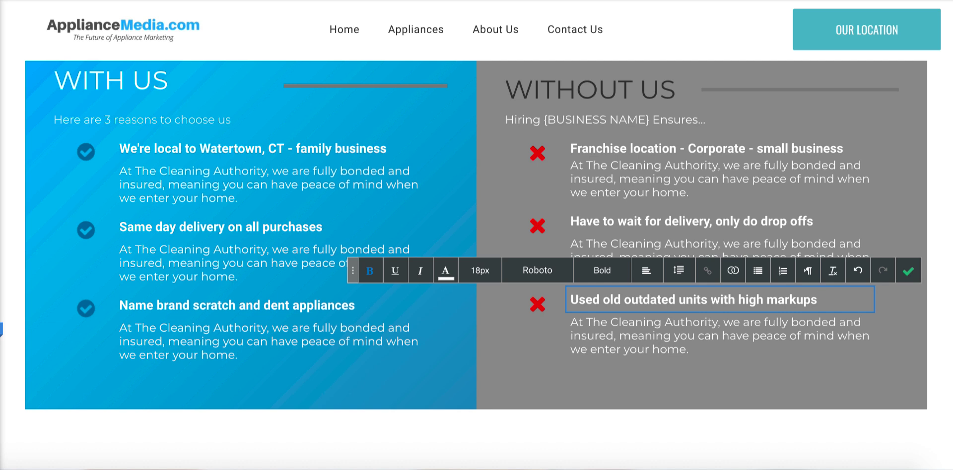
{"action": "left_click", "coordinate": [908, 270]}
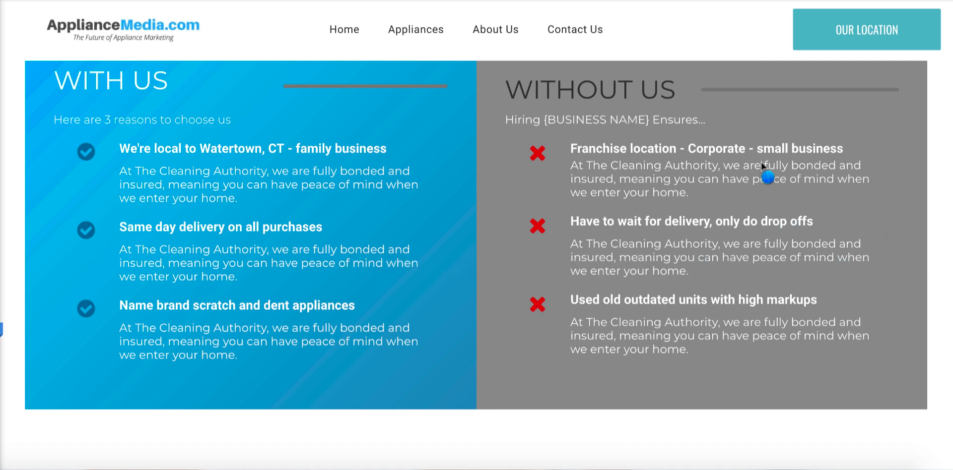
- Reduce the space above the WITHOUT US title and add space above its first reason row to match the WITH US column
{"action": "scroll", "coordinate": [688, 315], "scroll_direction": "up", "scroll_amount": 3}
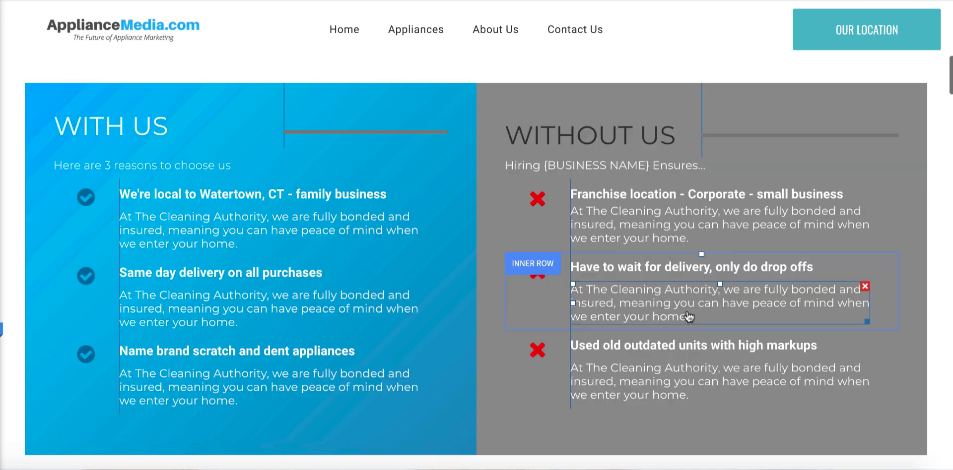
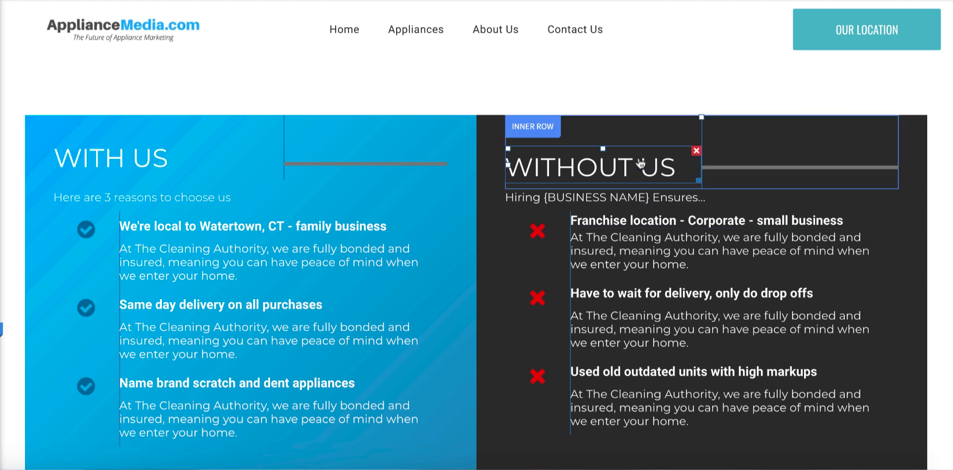
{"action": "left_click_drag", "start_coordinate": [604, 147], "coordinate": [604, 140]}
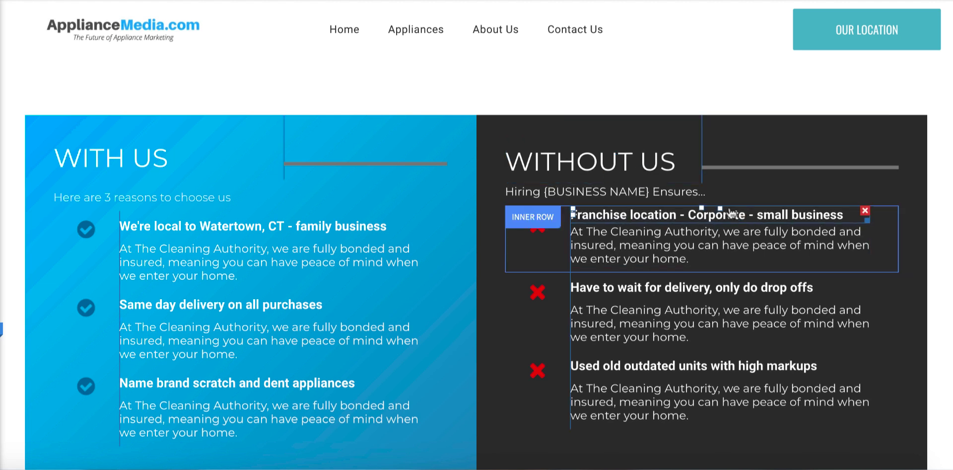
{"action": "mouse_move", "coordinate": [705, 211]}
{"action": "left_mouse_down"}
{"action": "mouse_move", "coordinate": [702, 230]}
{"action": "mouse_move", "coordinate": [702, 218]}
{"action": "left_mouse_up"}
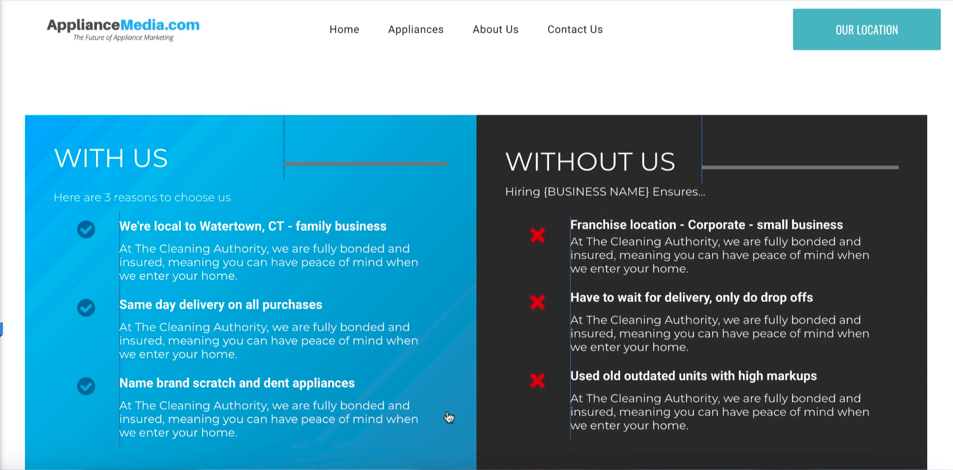
- Replace the line under the WITHOUT US title with "Working with other appliance stores and not BRAND."
{"action": "double_click", "coordinate": [550, 201]}
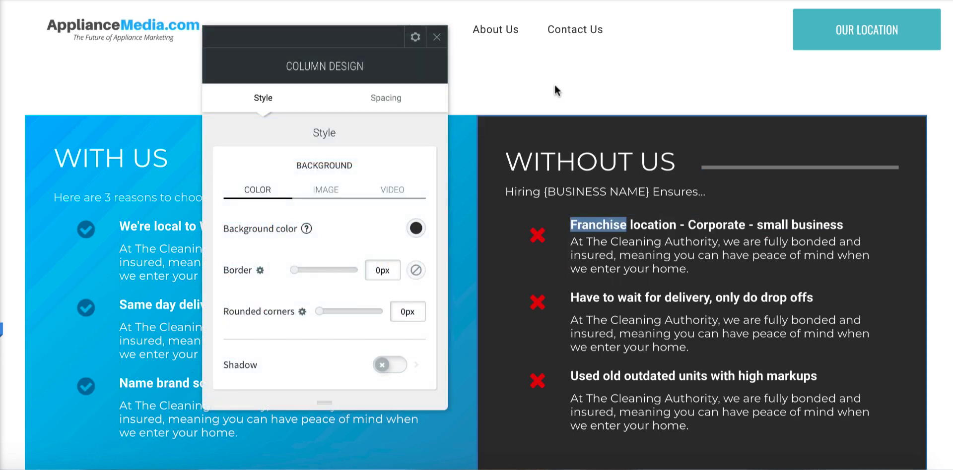
{"action": "left_click", "coordinate": [436, 37]}
{"action": "left_click", "coordinate": [566, 193]}
{"action": "double_click", "coordinate": [565, 194]}
{"action": "type", "text": "W"}
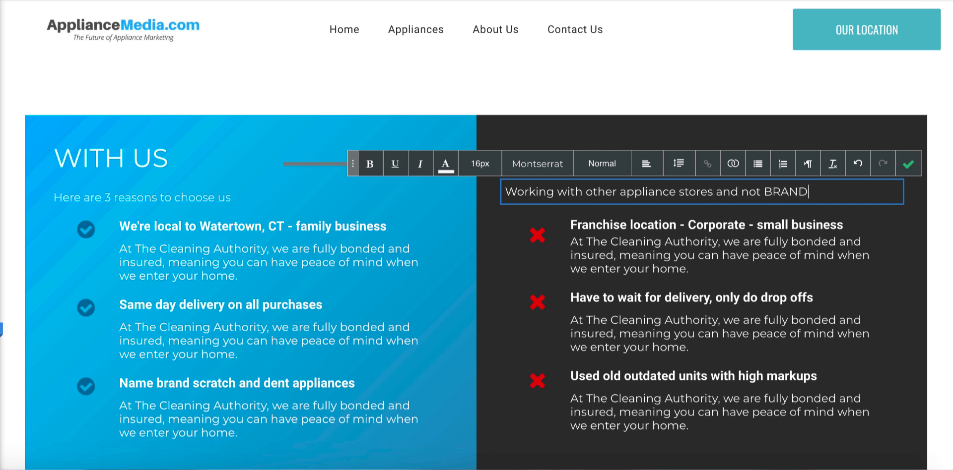
{"action": "left_click", "coordinate": [909, 164]}
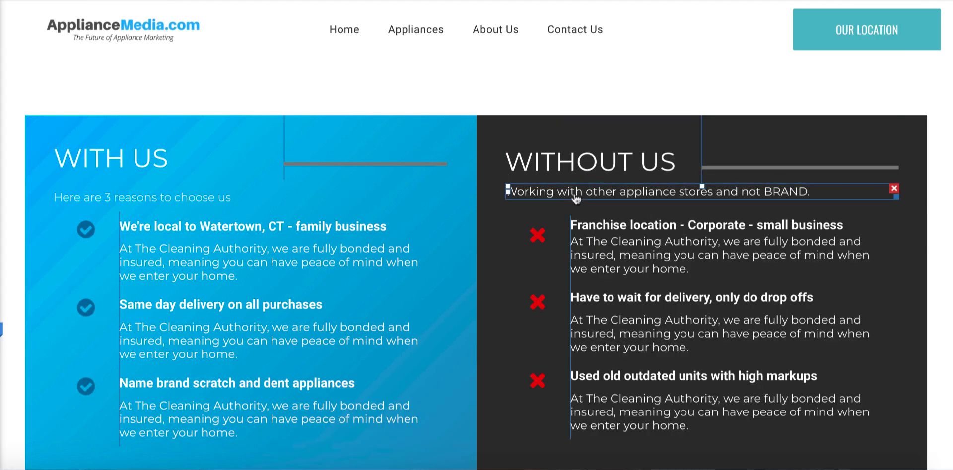
{"action": "left_click", "coordinate": [575, 198]}
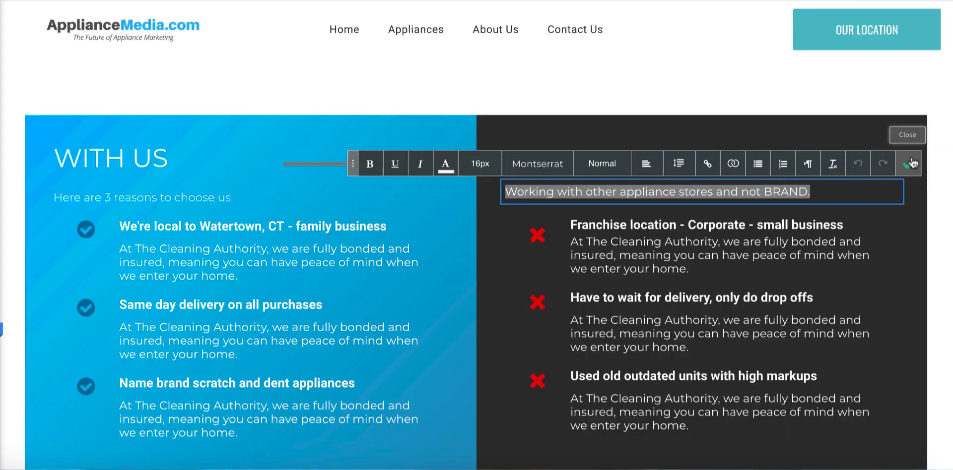
- Set the font weight of the line "Here are 3 reasons to choose us" to Normal
{"action": "left_click", "coordinate": [908, 163]}
{"action": "left_click", "coordinate": [174, 201]}
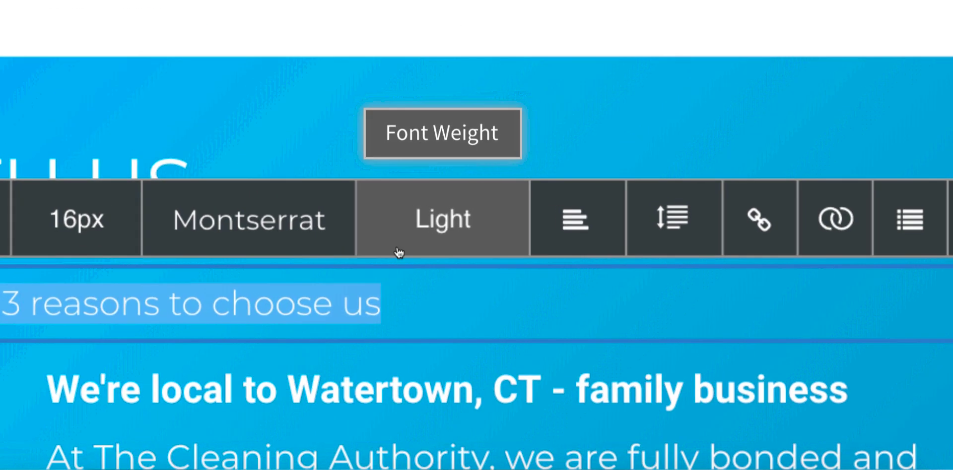
{"action": "left_click", "coordinate": [442, 220]}
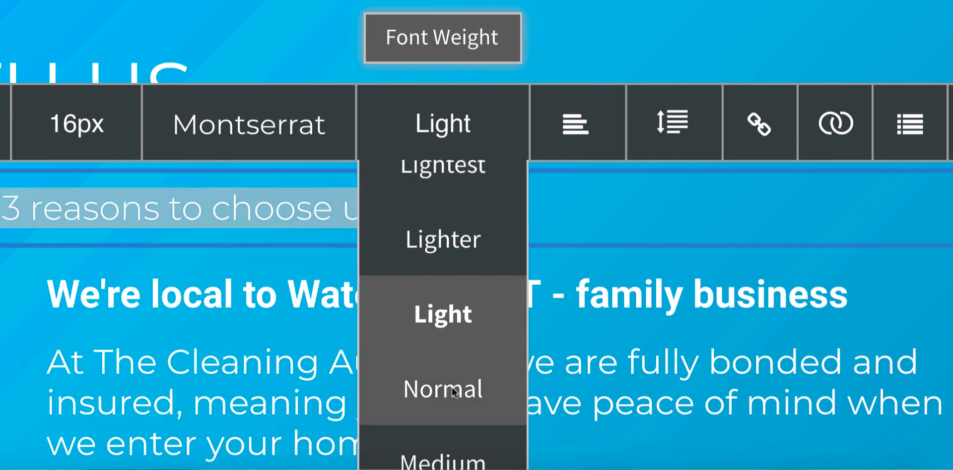
{"action": "left_click", "coordinate": [460, 389]}
{"action": "left_click", "coordinate": [477, 124]}
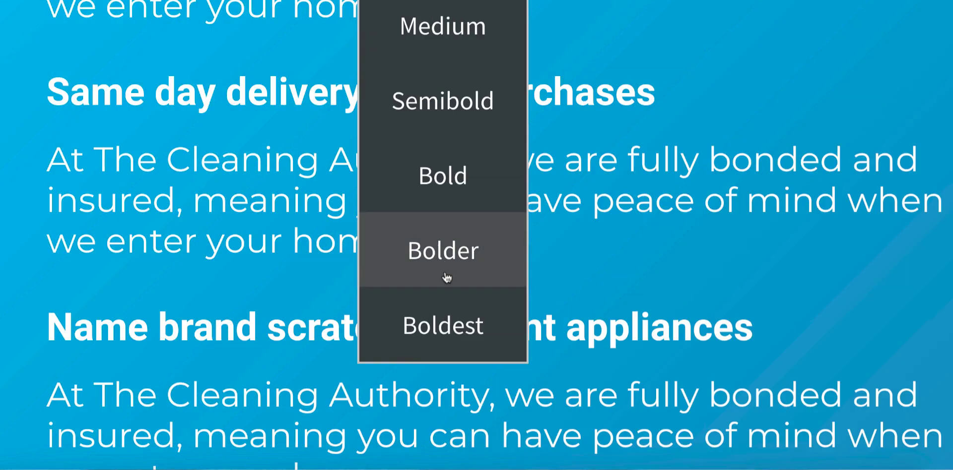
{"action": "left_click", "coordinate": [431, 322]}
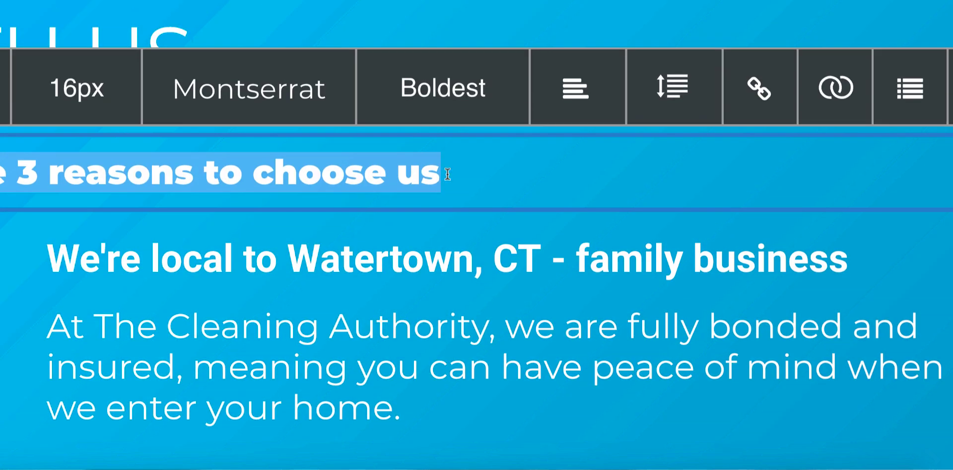
{"action": "left_click", "coordinate": [441, 88]}
{"action": "left_click", "coordinate": [442, 342]}
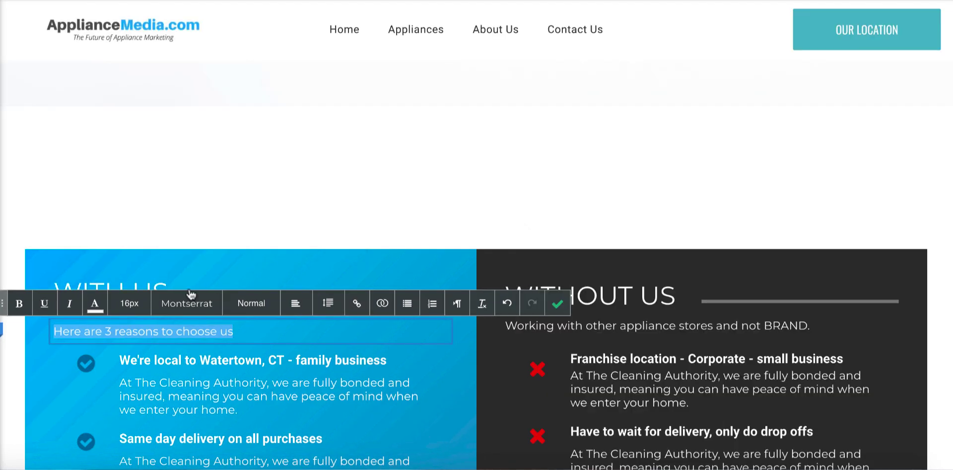
- Check the font weight of the line under WITHOUT US and reduce the space above the line under WITH US to align both
{"action": "left_click", "coordinate": [575, 337]}
{"action": "left_click", "coordinate": [607, 324]}
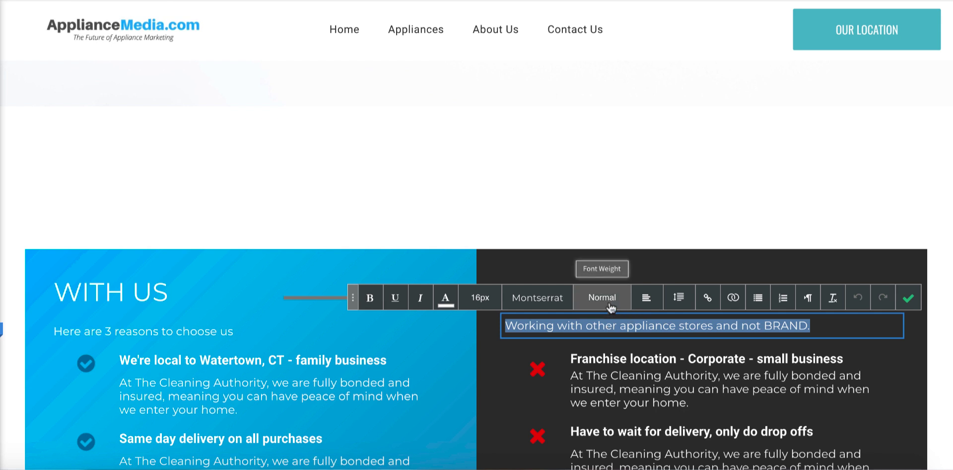
{"action": "left_click", "coordinate": [908, 298]}
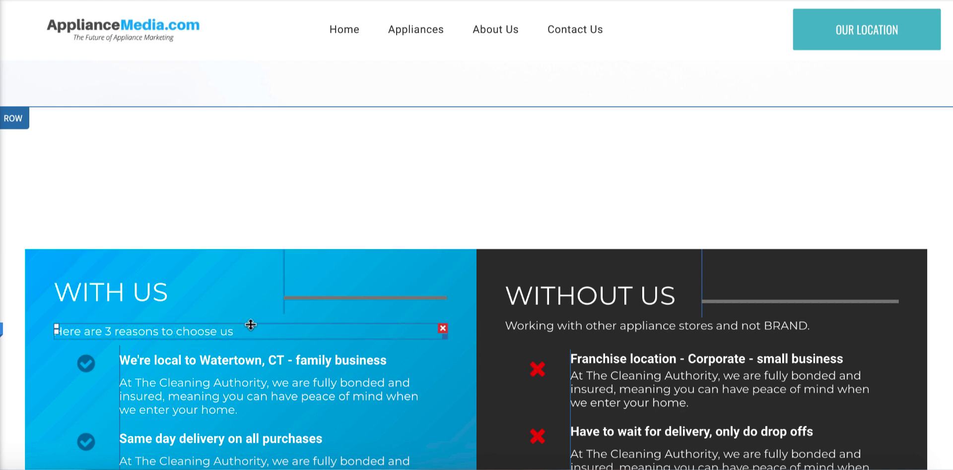
{"action": "left_click_drag", "start_coordinate": [250, 323], "coordinate": [251, 329]}
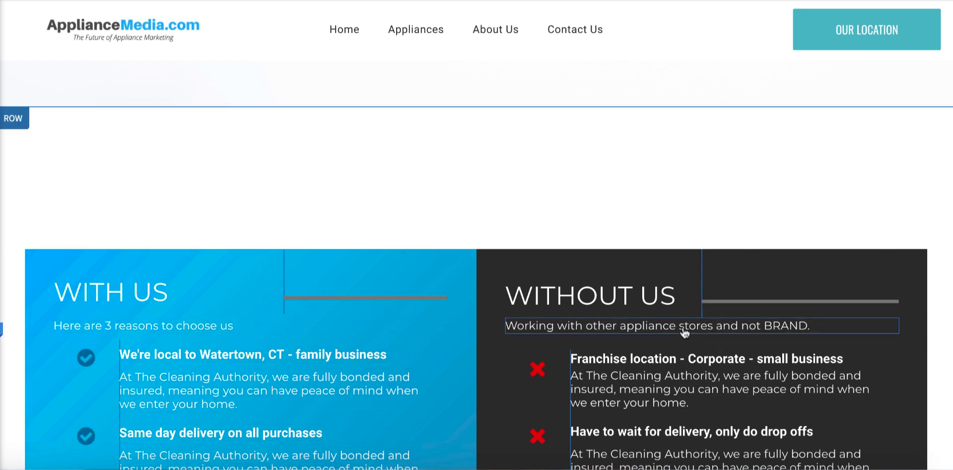
- Compare the font weight and text size of the lines under both column titles, keeping the WITH US line at 16px
{"action": "triple_click", "coordinate": [670, 328]}
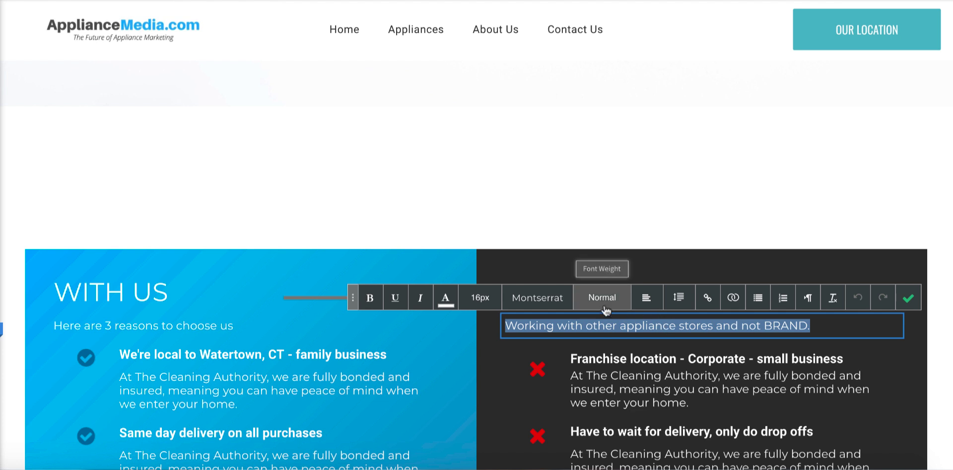
{"action": "left_click", "coordinate": [917, 305]}
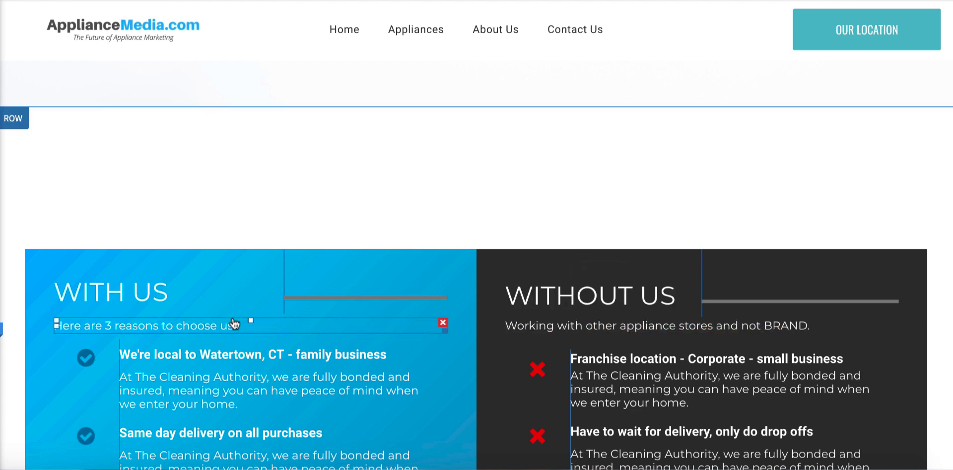
{"action": "triple_click", "coordinate": [211, 325]}
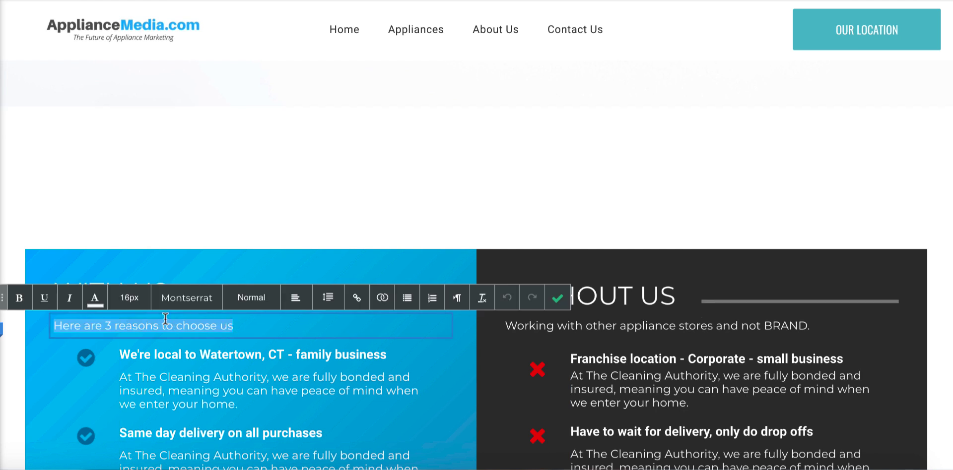
{"action": "left_click", "coordinate": [129, 298]}
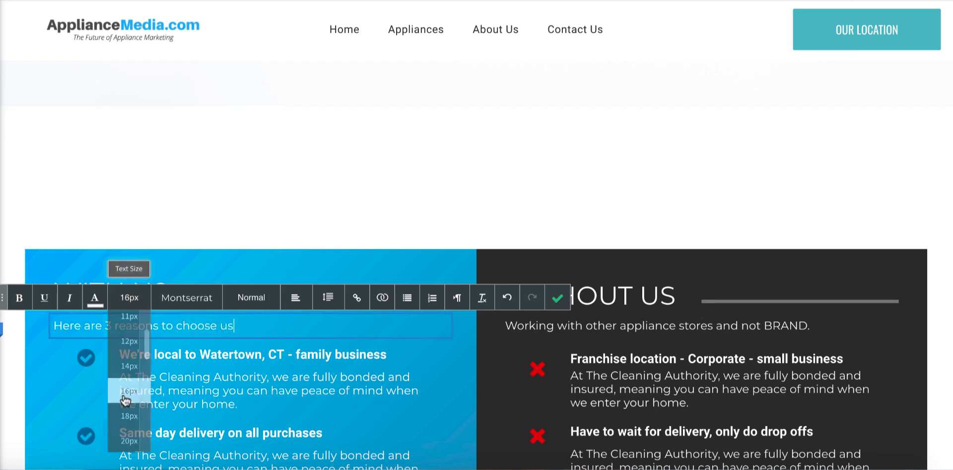
{"action": "left_click", "coordinate": [124, 396]}
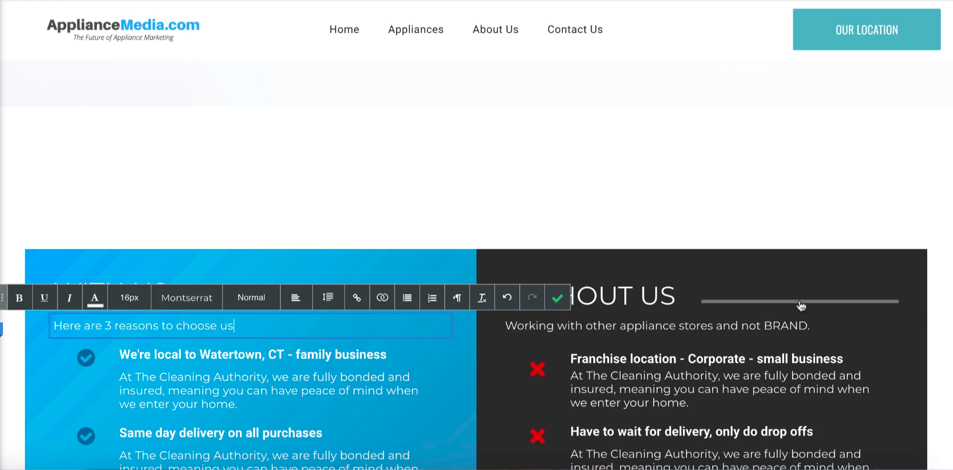
{"action": "left_click", "coordinate": [557, 298]}
- Review the empty space around the comparison section, from the hero banner down to the WHO WE ARE section
{"action": "scroll", "coordinate": [606, 260], "scroll_direction": "up", "scroll_amount": 4}
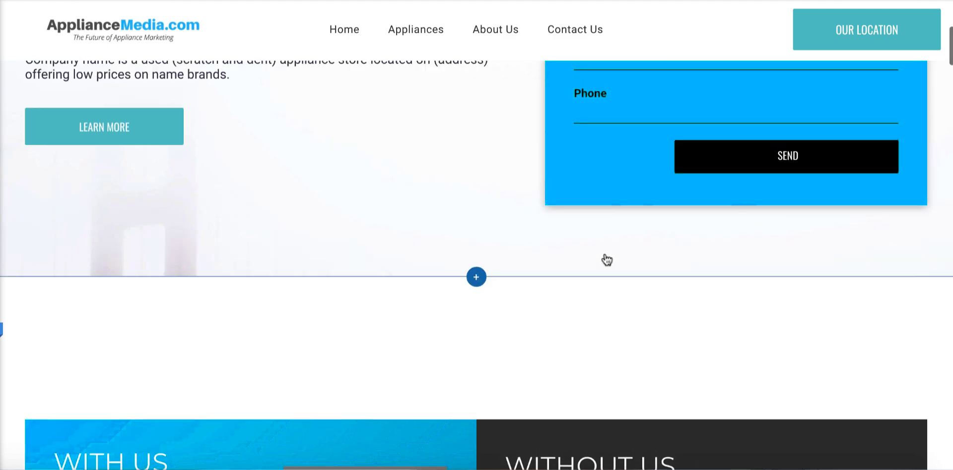
{"action": "scroll", "coordinate": [465, 423], "scroll_direction": "down", "scroll_amount": 1}
{"action": "scroll", "coordinate": [491, 316], "scroll_direction": "down", "scroll_amount": 8}
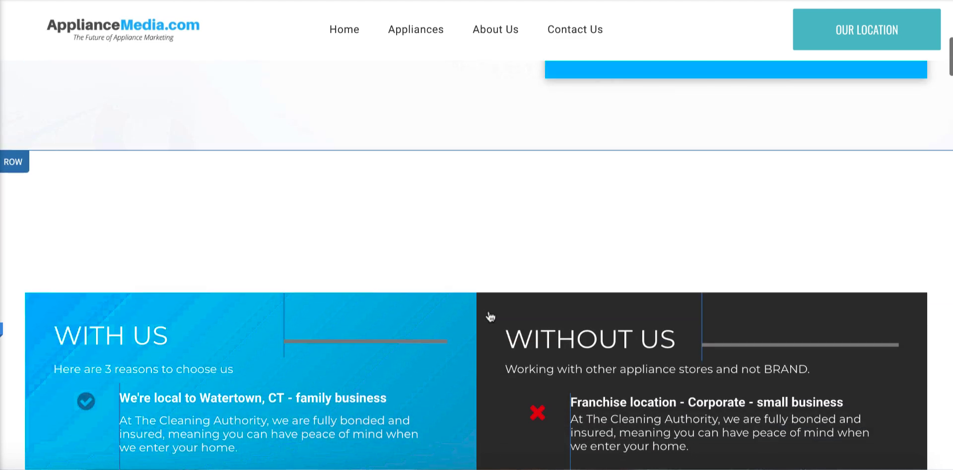
{"action": "scroll", "coordinate": [490, 316], "scroll_direction": "up", "scroll_amount": 8}
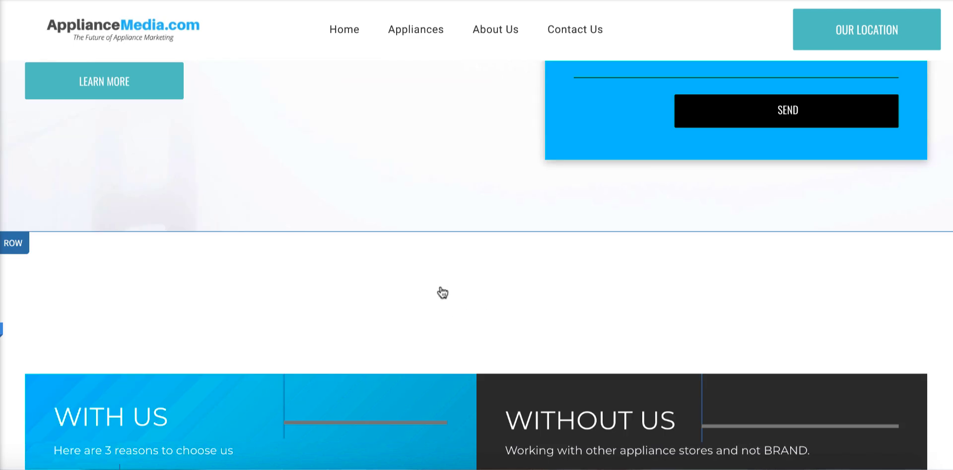
{"action": "scroll", "coordinate": [447, 288], "scroll_direction": "up", "scroll_amount": 6}
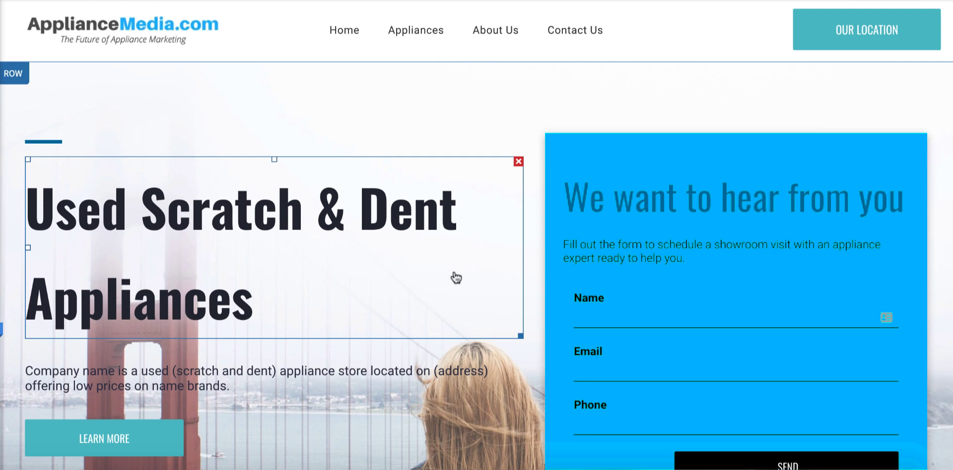
{"action": "scroll", "coordinate": [456, 278], "scroll_direction": "down", "scroll_amount": 11}
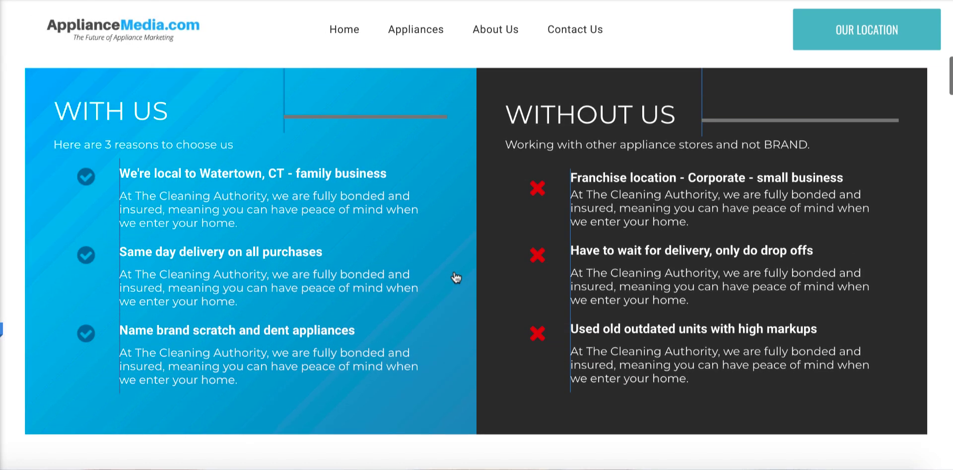
{"action": "scroll", "coordinate": [455, 278], "scroll_direction": "down", "scroll_amount": 4}
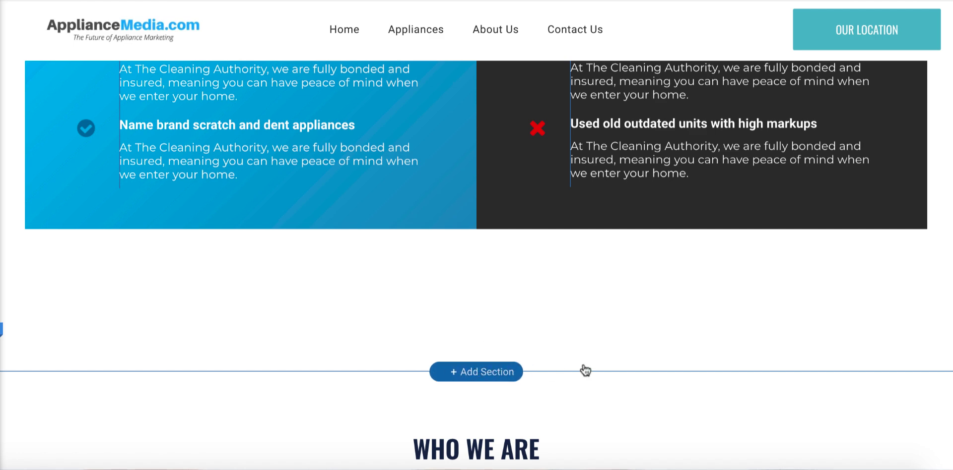
{"action": "scroll", "coordinate": [598, 372], "scroll_direction": "up", "scroll_amount": 4}
{"action": "scroll", "coordinate": [599, 375], "scroll_direction": "up", "scroll_amount": 4}
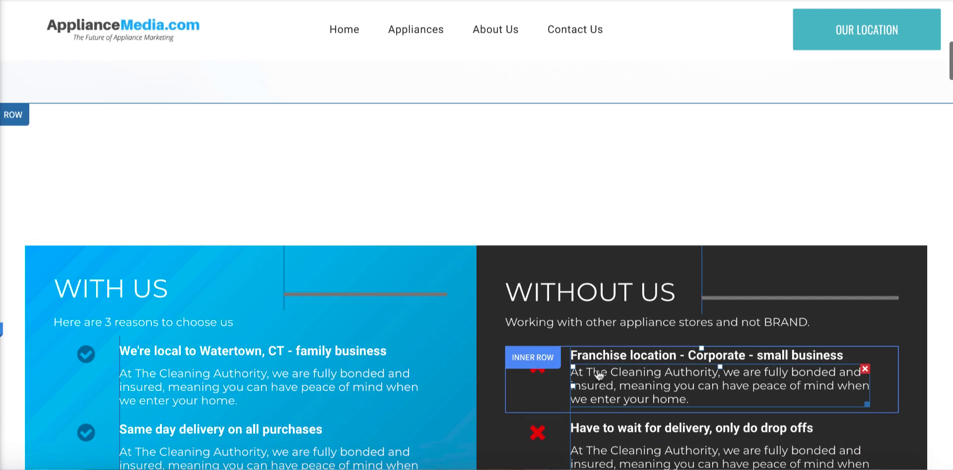
{"action": "scroll", "coordinate": [670, 229], "scroll_direction": "down", "scroll_amount": 8}
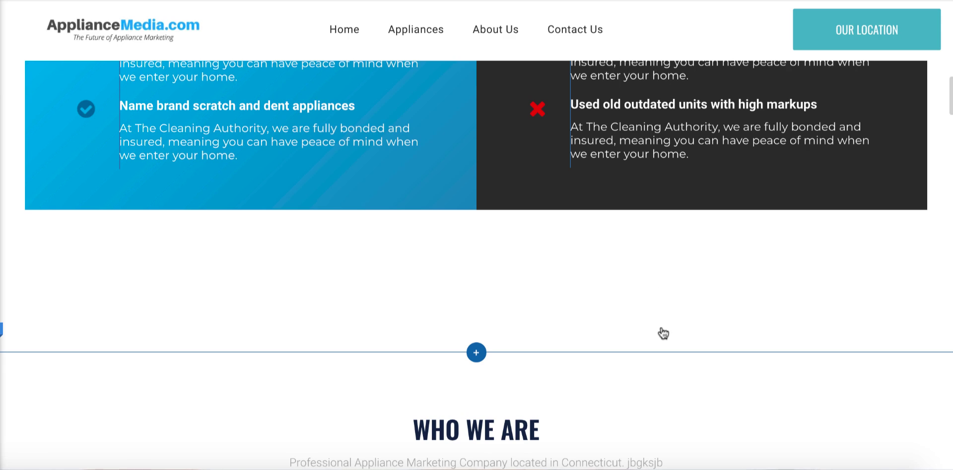
- Reduce the empty space above and below the WITH US / WITHOUT US comparison section equally
{"action": "left_click_drag", "start_coordinate": [653, 351], "coordinate": [641, 225]}
{"action": "scroll", "coordinate": [702, 223], "scroll_direction": "up", "scroll_amount": 8}
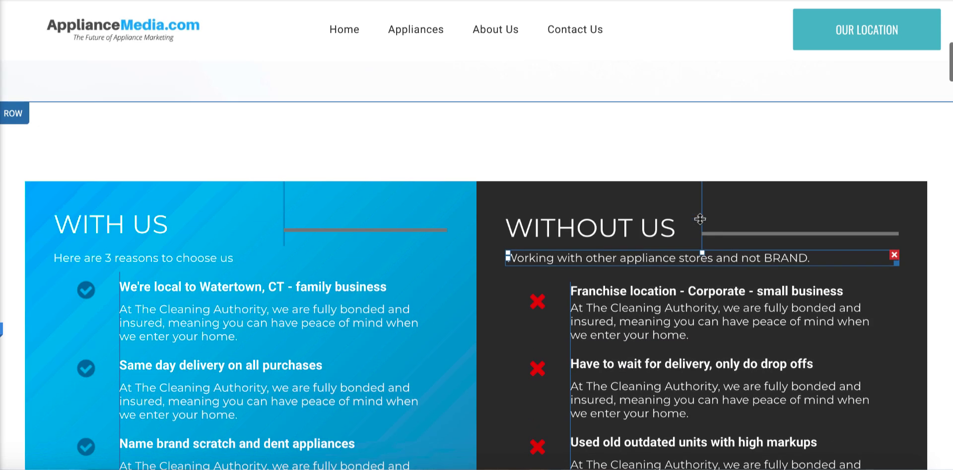
{"action": "scroll", "coordinate": [690, 308], "scroll_direction": "down", "scroll_amount": 4}
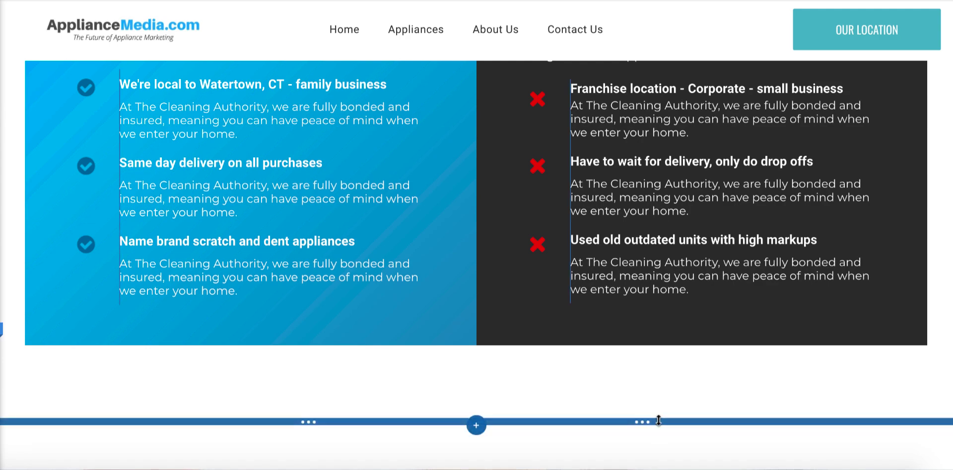
{"action": "scroll", "coordinate": [658, 421], "scroll_direction": "down", "scroll_amount": 1}
{"action": "scroll", "coordinate": [769, 300], "scroll_direction": "up", "scroll_amount": 10}
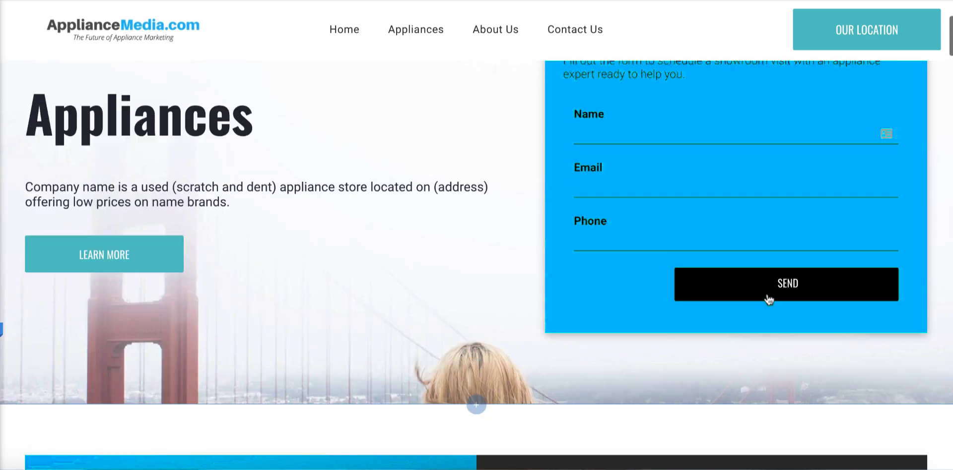
{"action": "scroll", "coordinate": [768, 299], "scroll_direction": "down", "scroll_amount": 7}
{"action": "scroll", "coordinate": [768, 300], "scroll_direction": "down", "scroll_amount": 1}
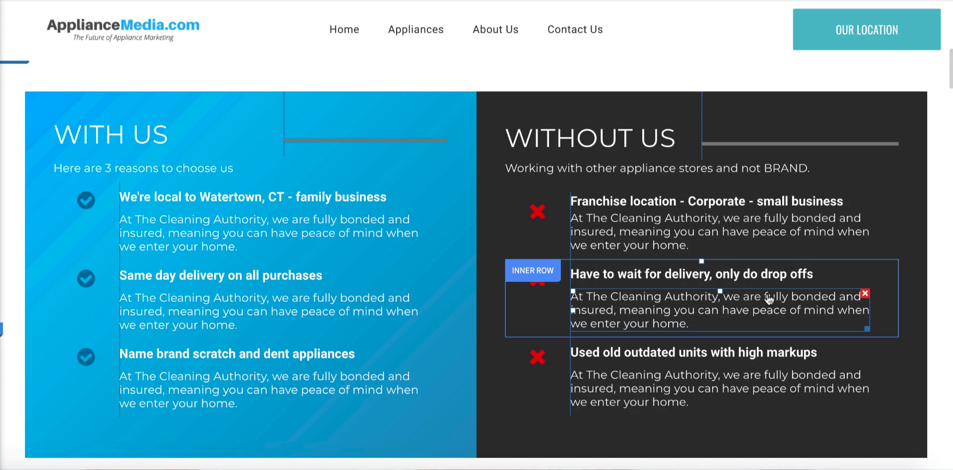
- Add the "Dental Maps Section" from the About section templates between the comparison section and WHO WE ARE
{"action": "scroll", "coordinate": [768, 273], "scroll_direction": "down", "scroll_amount": 6}
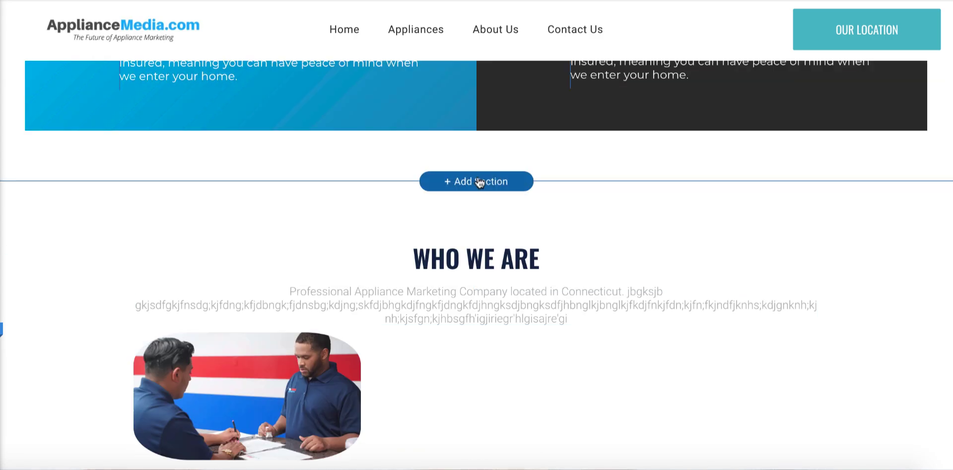
{"action": "left_click", "coordinate": [478, 181]}
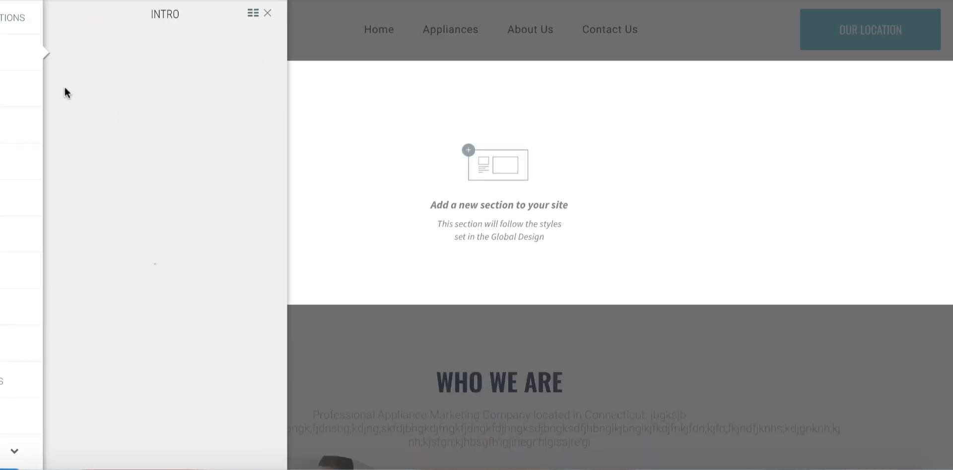
{"action": "left_click", "coordinate": [21, 125]}
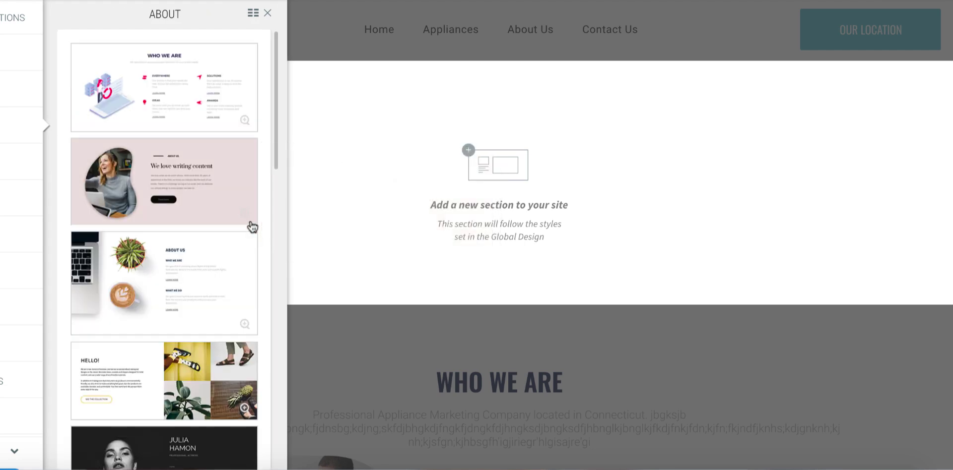
{"action": "scroll", "coordinate": [252, 227], "scroll_direction": "down", "scroll_amount": 10}
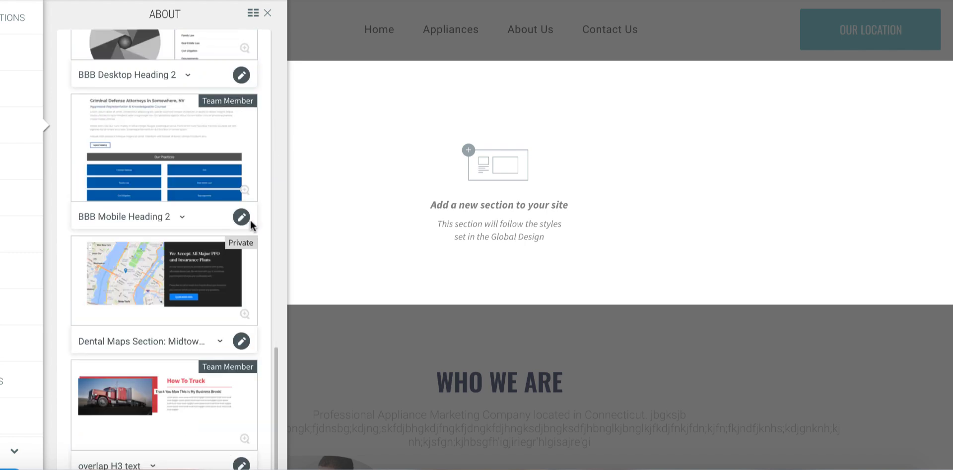
{"action": "left_click", "coordinate": [160, 270]}
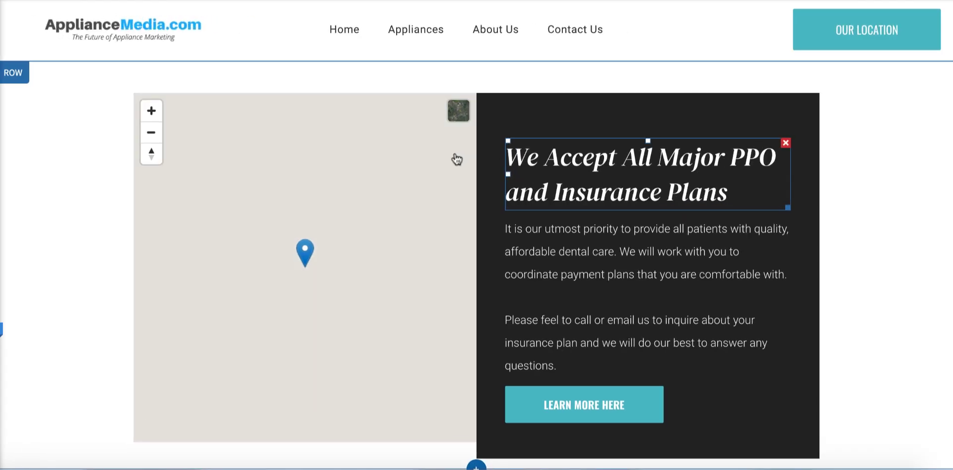
- Check the business address in the new section's map settings without changing it, and return to the comparison section
{"action": "left_click", "coordinate": [457, 159]}
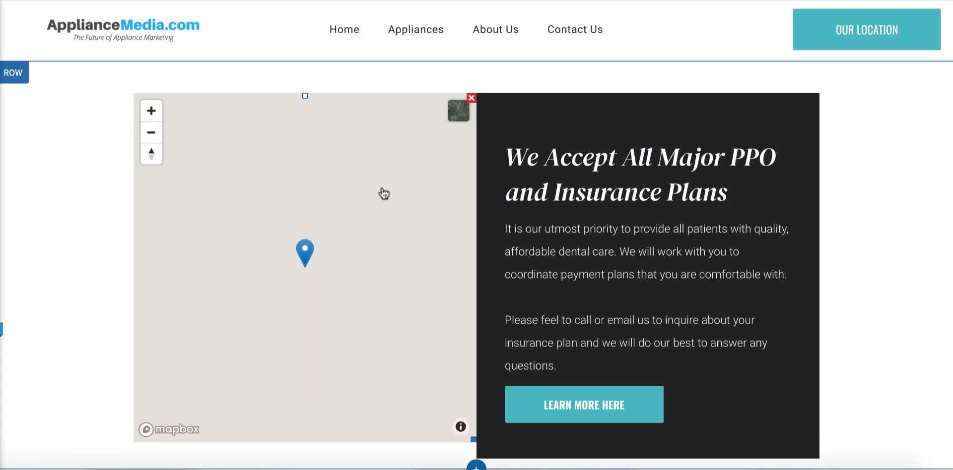
{"action": "left_click", "coordinate": [556, 172]}
{"action": "left_click", "coordinate": [415, 179]}
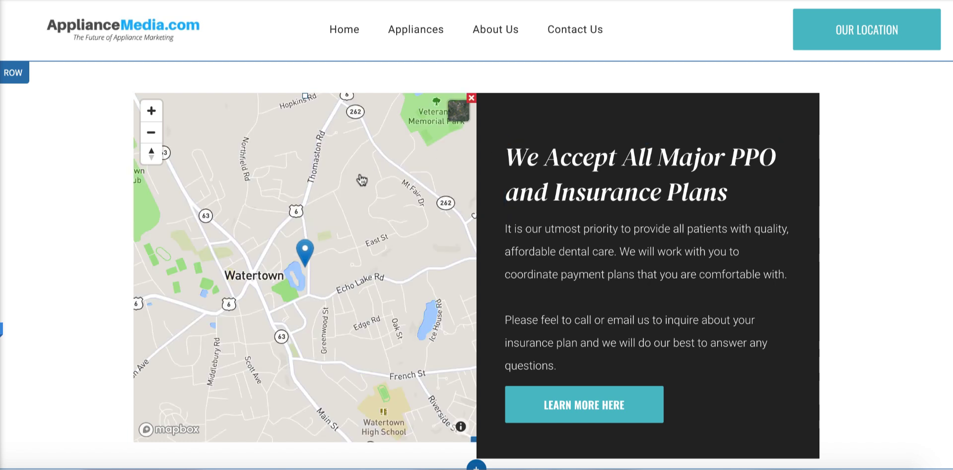
{"action": "left_click", "coordinate": [415, 180]}
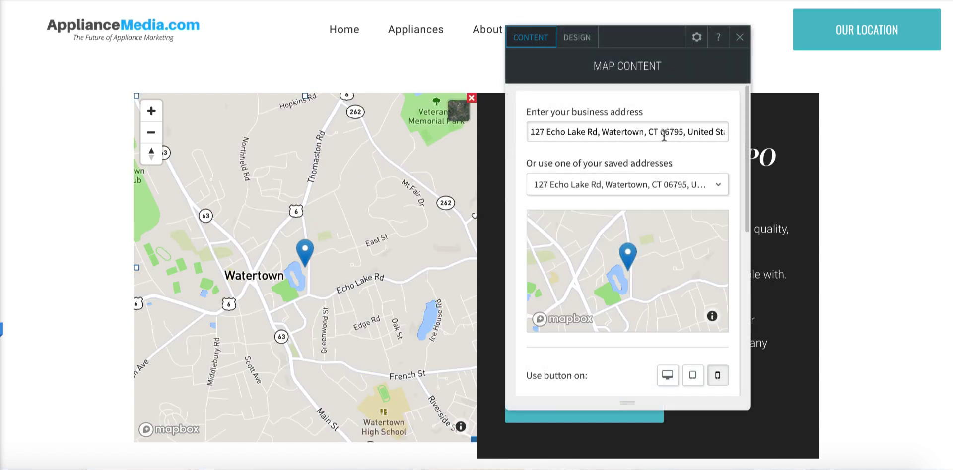
{"action": "left_click", "coordinate": [740, 35]}
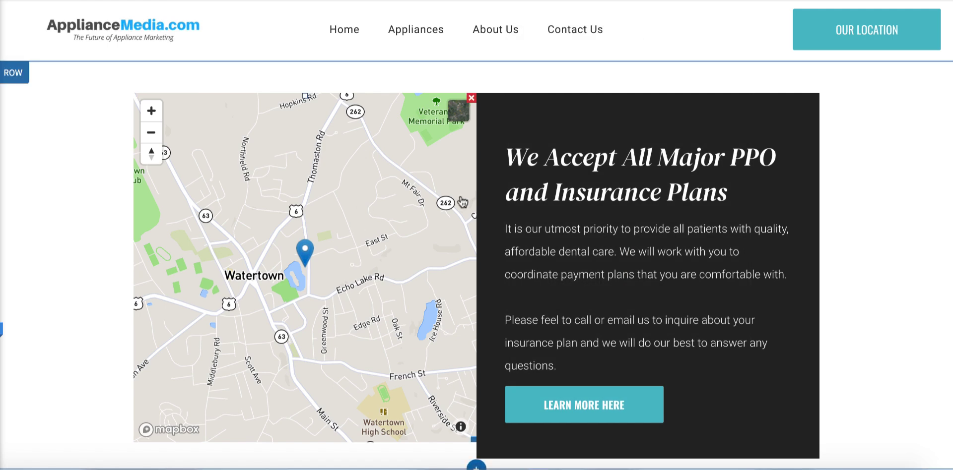
{"action": "scroll", "coordinate": [536, 132], "scroll_direction": "down", "scroll_amount": 5}
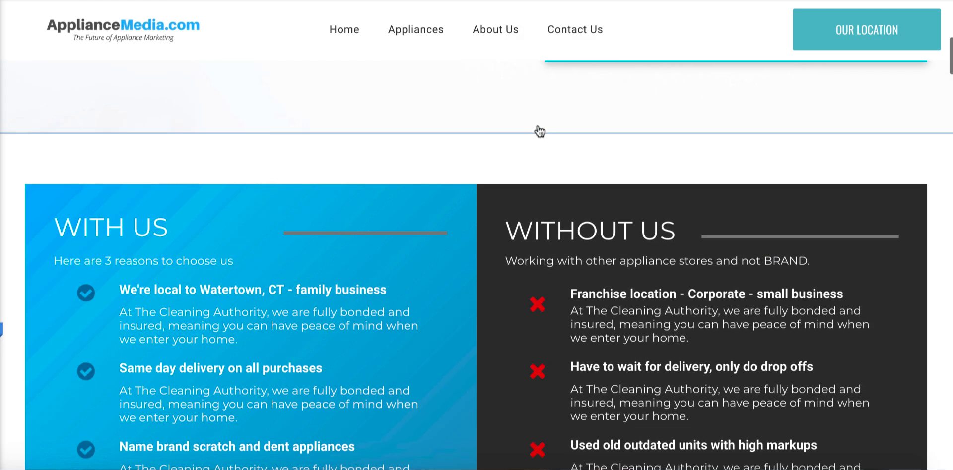
- Copy the hex background color code from the WITHOUT US column's design settings
{"action": "left_click", "coordinate": [487, 192]}
{"action": "scroll", "coordinate": [417, 226], "scroll_direction": "down", "scroll_amount": 3}
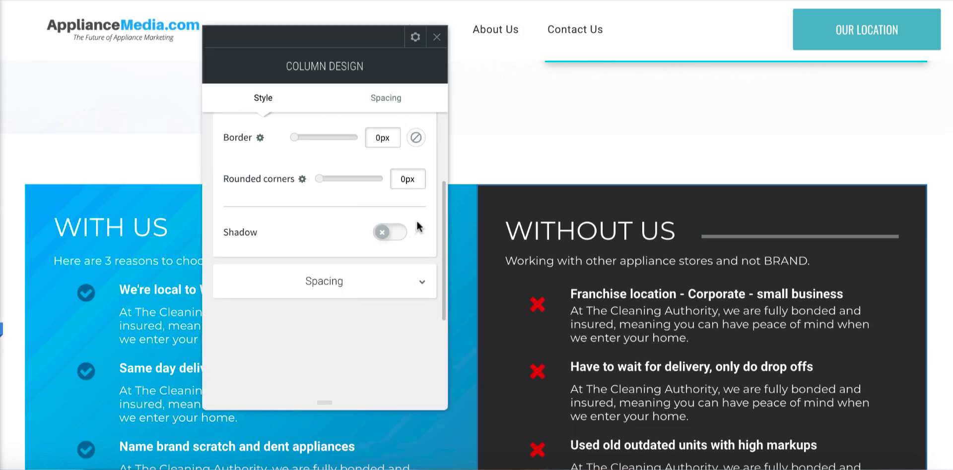
{"action": "scroll", "coordinate": [416, 226], "scroll_direction": "up", "scroll_amount": 3}
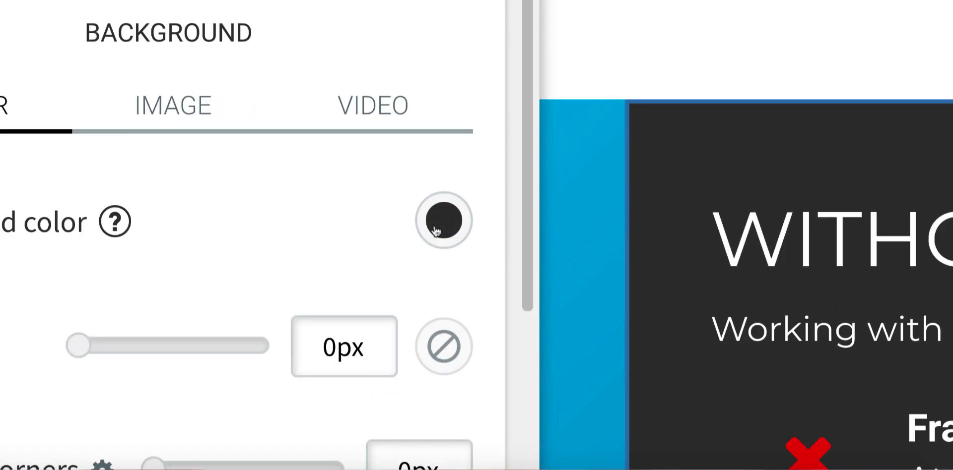
{"action": "left_click", "coordinate": [435, 231]}
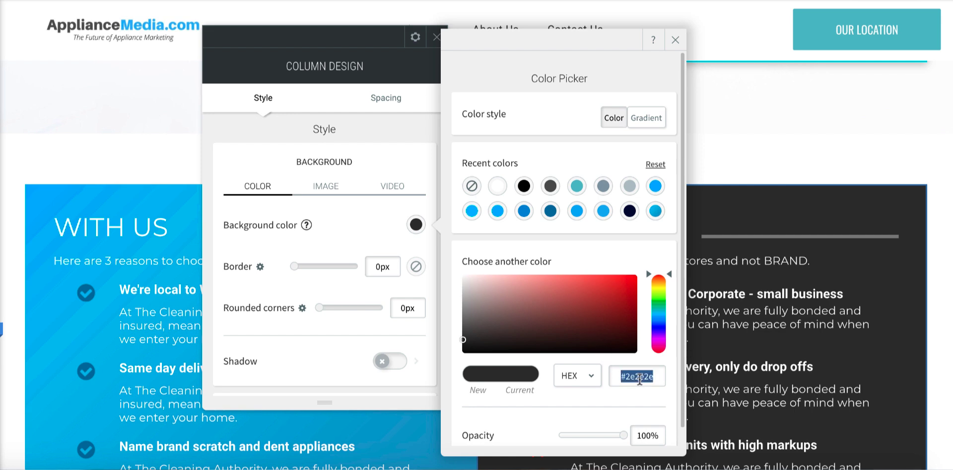
{"action": "left_click", "coordinate": [675, 40]}
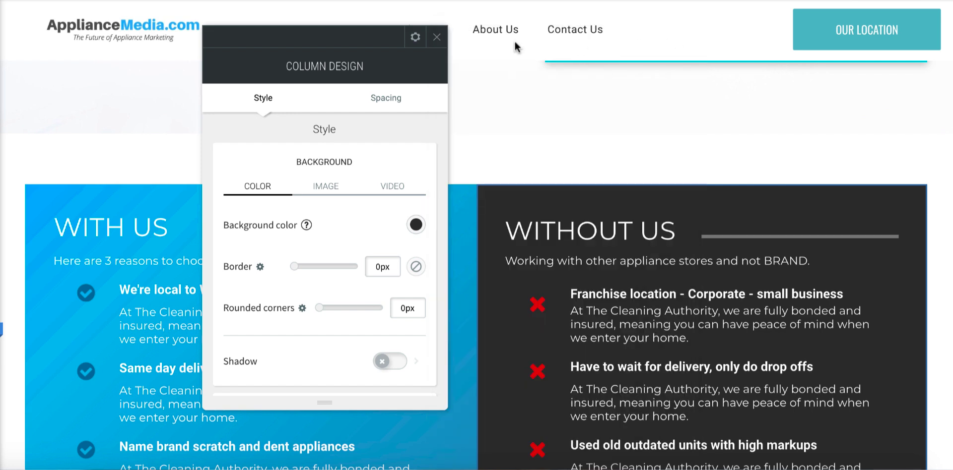
{"action": "left_click", "coordinate": [436, 37]}
- Set the background color of the text column beside the map to #2e2e2e
{"action": "scroll", "coordinate": [492, 138], "scroll_direction": "down", "scroll_amount": 5}
{"action": "left_click", "coordinate": [492, 138]}
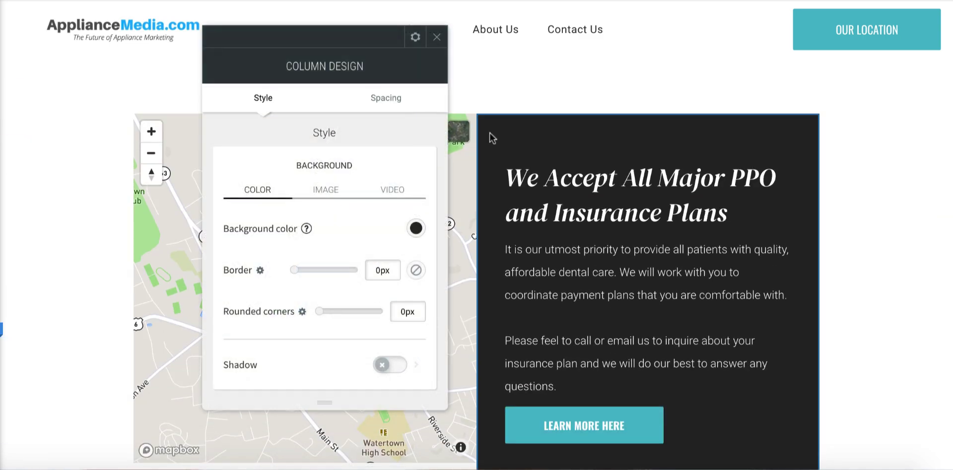
{"action": "left_click", "coordinate": [416, 230]}
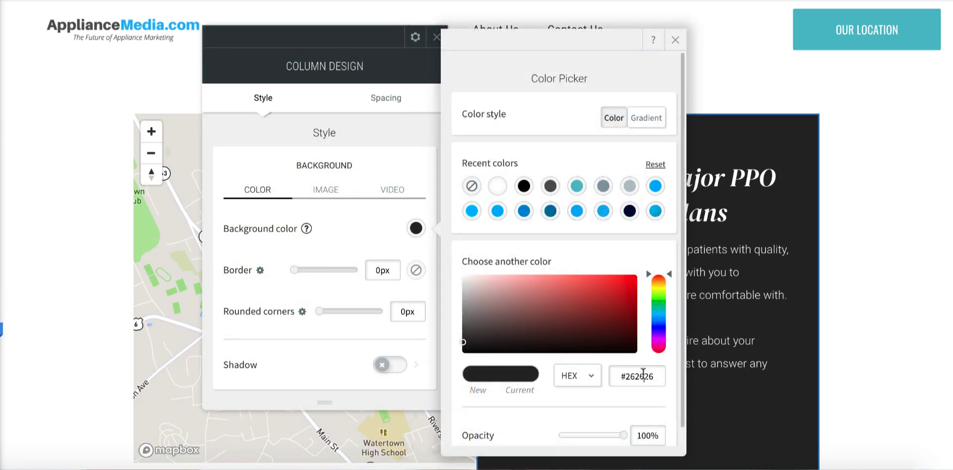
{"action": "type", "text": "#2e2e2e"}
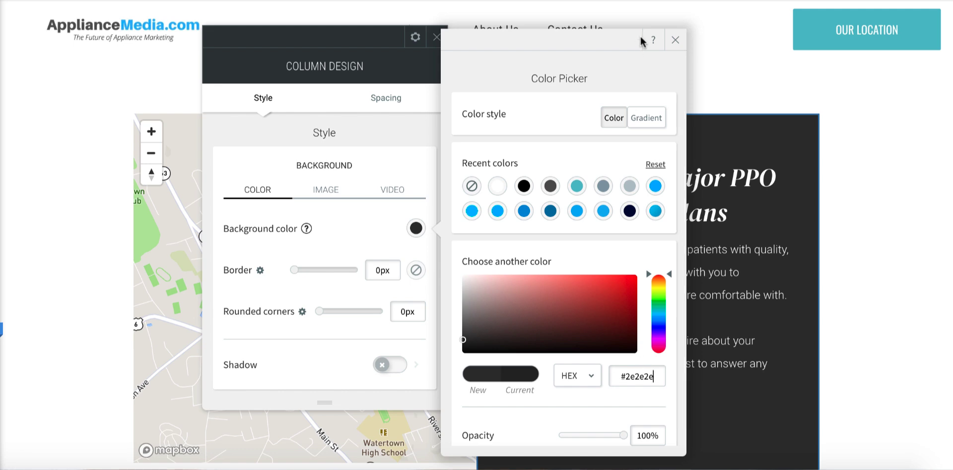
{"action": "left_click", "coordinate": [667, 45]}
{"action": "left_click", "coordinate": [436, 37]}
- Compare the width, colors and spacing of the new map section with the comparison section above it
{"action": "scroll", "coordinate": [549, 308], "scroll_direction": "up", "scroll_amount": 5}
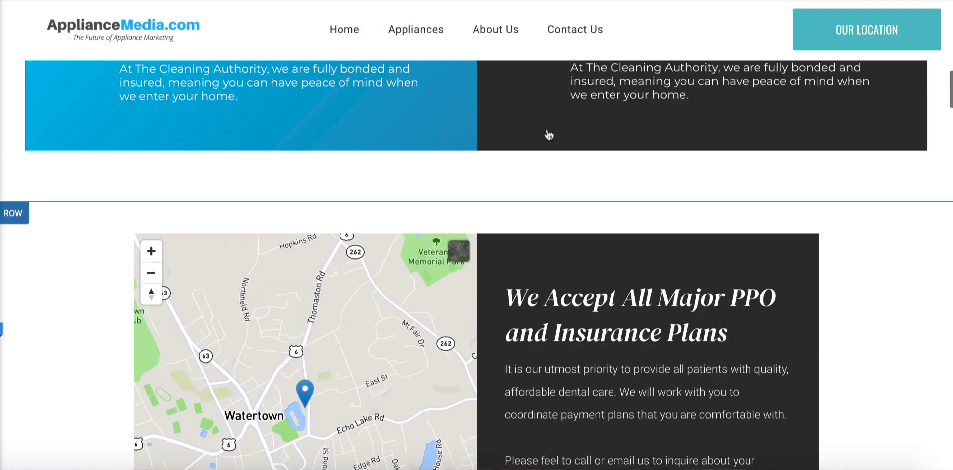
{"action": "scroll", "coordinate": [565, 278], "scroll_direction": "down", "scroll_amount": 2}
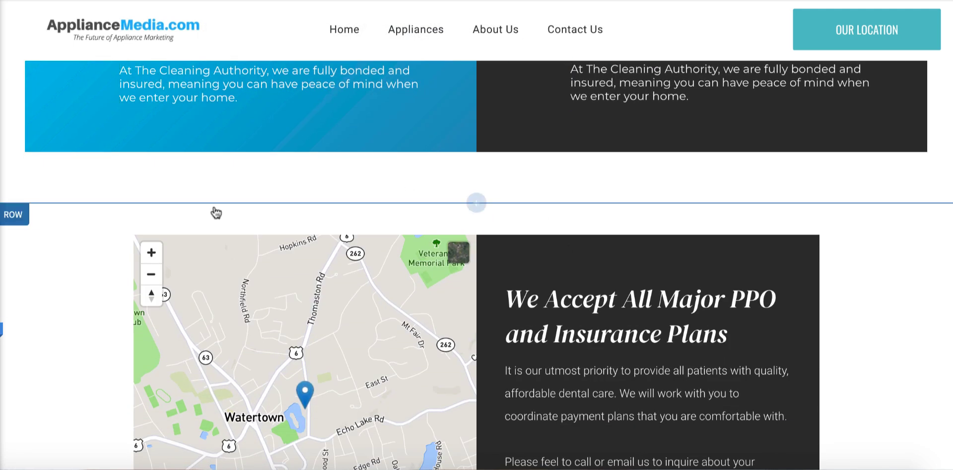
{"action": "scroll", "coordinate": [218, 227], "scroll_direction": "down", "scroll_amount": 3}
{"action": "scroll", "coordinate": [220, 189], "scroll_direction": "up", "scroll_amount": 5}
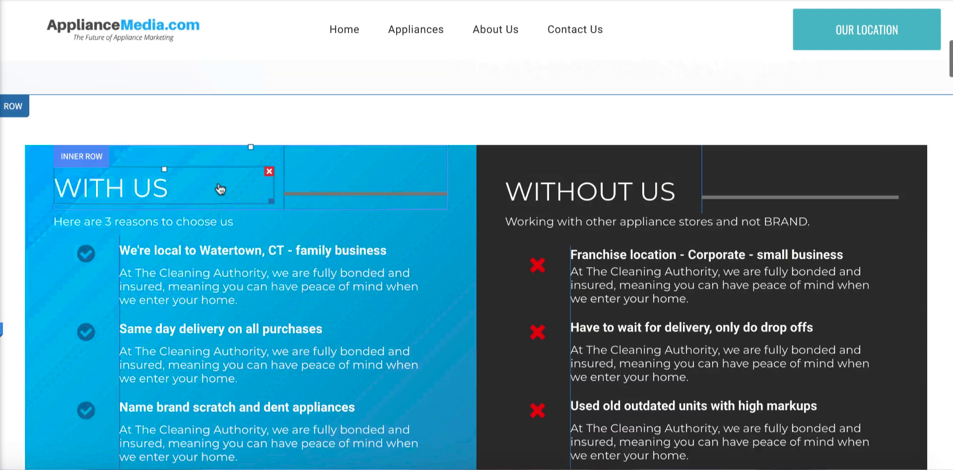
{"action": "scroll", "coordinate": [220, 189], "scroll_direction": "down", "scroll_amount": 5}
{"action": "scroll", "coordinate": [219, 189], "scroll_direction": "down", "scroll_amount": 2}
{"action": "scroll", "coordinate": [219, 183], "scroll_direction": "up", "scroll_amount": 1}
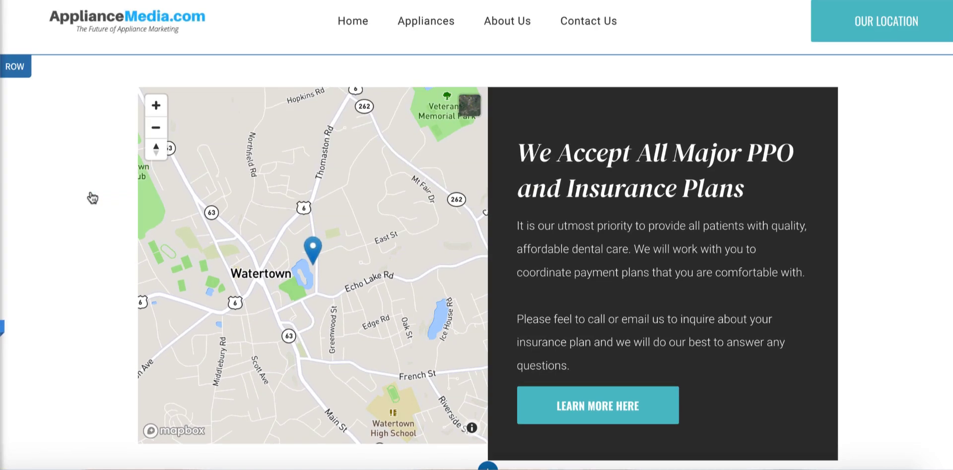
{"action": "scroll", "coordinate": [92, 198], "scroll_direction": "up", "scroll_amount": 3}
{"action": "scroll", "coordinate": [72, 221], "scroll_direction": "down", "scroll_amount": 2}
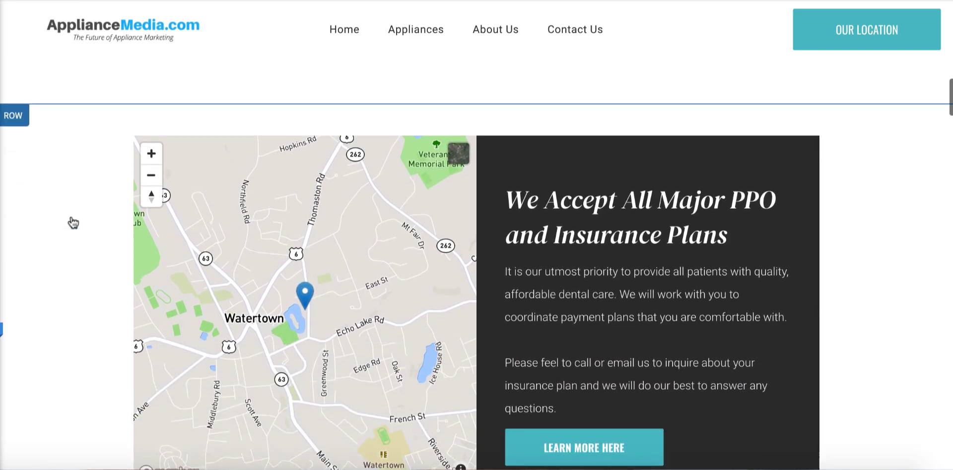
{"action": "scroll", "coordinate": [70, 219], "scroll_direction": "up", "scroll_amount": 6}
{"action": "scroll", "coordinate": [37, 215], "scroll_direction": "down", "scroll_amount": 6}
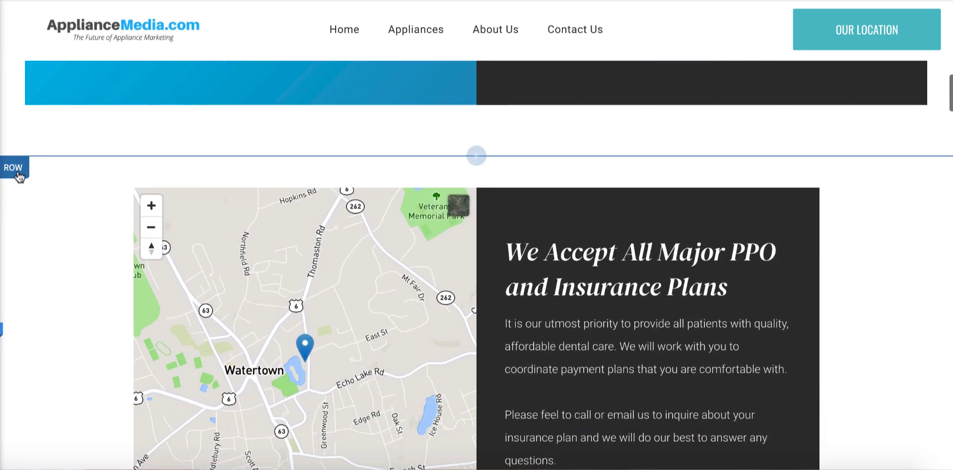
- Make the map section's row full bleed so it spans the whole page width
{"action": "left_click", "coordinate": [16, 171]}
{"action": "left_click", "coordinate": [40, 193]}
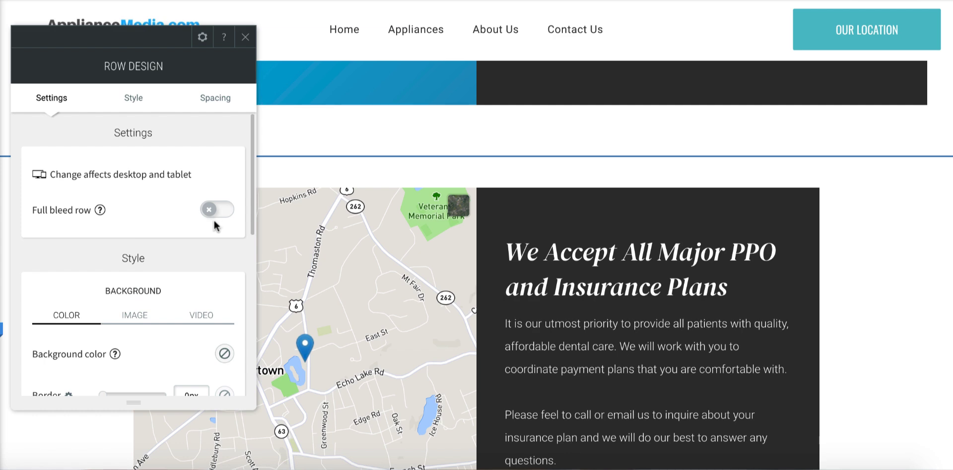
{"action": "left_click", "coordinate": [215, 211]}
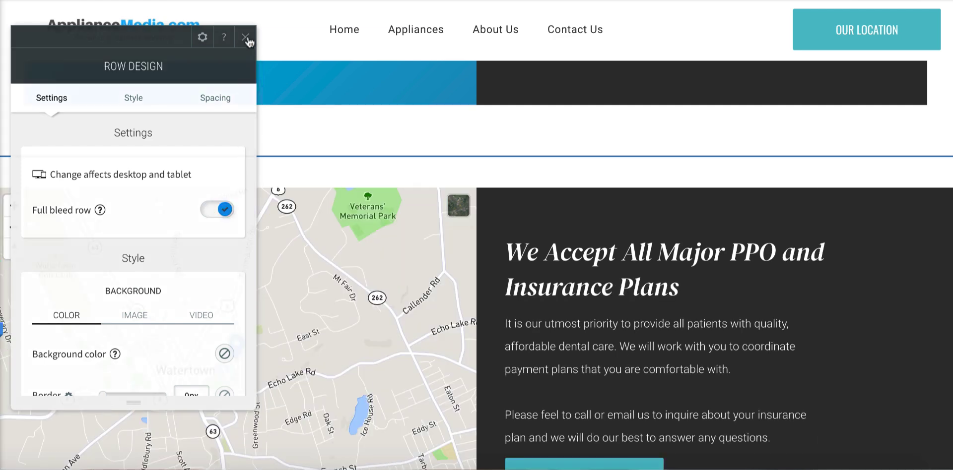
{"action": "left_click", "coordinate": [246, 37]}
{"action": "scroll", "coordinate": [373, 123], "scroll_direction": "down", "scroll_amount": 3}
{"action": "scroll", "coordinate": [372, 124], "scroll_direction": "up", "scroll_amount": 3}
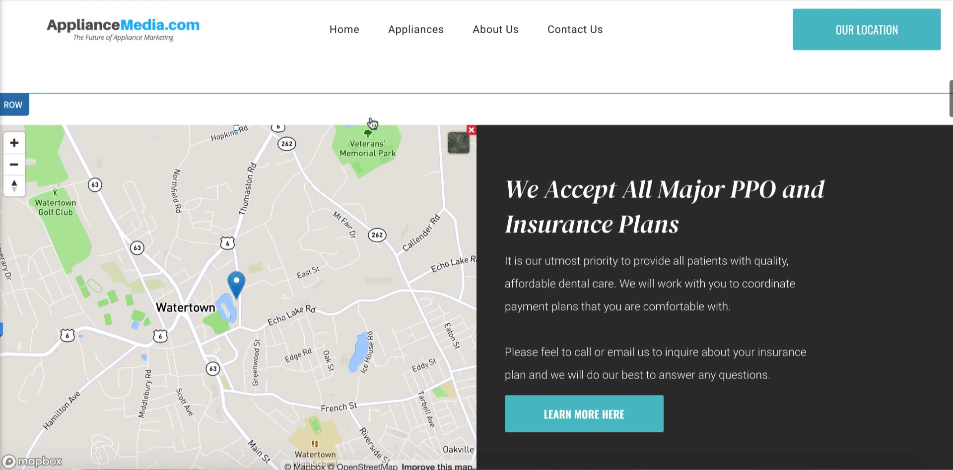
- Check the font, size and heading type of the WITH US heading without changing it
{"action": "scroll", "coordinate": [372, 123], "scroll_direction": "up", "scroll_amount": 2}
{"action": "scroll", "coordinate": [372, 124], "scroll_direction": "down", "scroll_amount": 1}
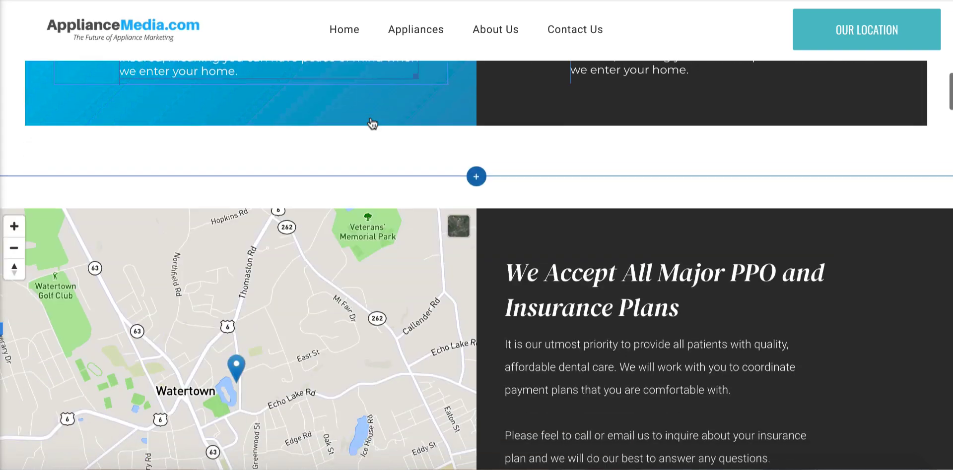
{"action": "scroll", "coordinate": [643, 188], "scroll_direction": "up", "scroll_amount": 5}
{"action": "scroll", "coordinate": [643, 188], "scroll_direction": "up", "scroll_amount": 10}
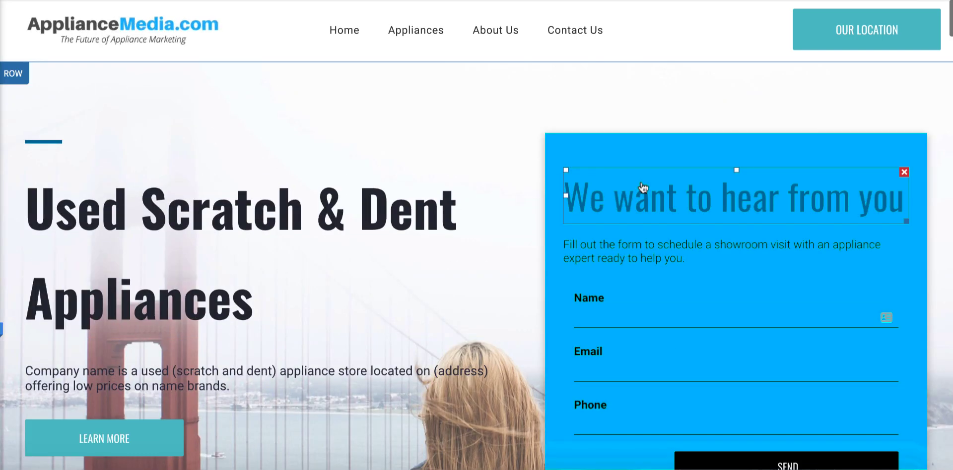
{"action": "scroll", "coordinate": [643, 188], "scroll_direction": "down", "scroll_amount": 10}
{"action": "double_click", "coordinate": [158, 121]}
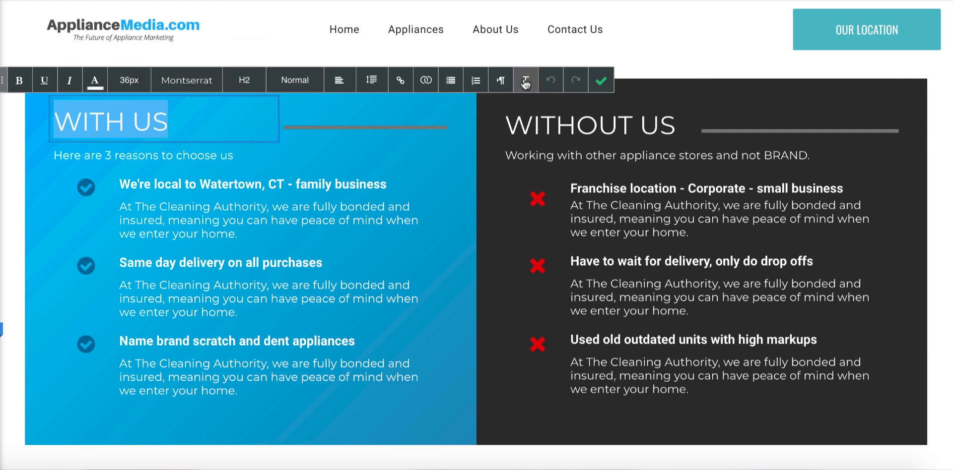
{"action": "left_click", "coordinate": [601, 81]}
- Change the "We Accept All Major PPO and Insurance Plans" heading beside the map to heading type H2
{"action": "scroll", "coordinate": [655, 189], "scroll_direction": "down", "scroll_amount": 8}
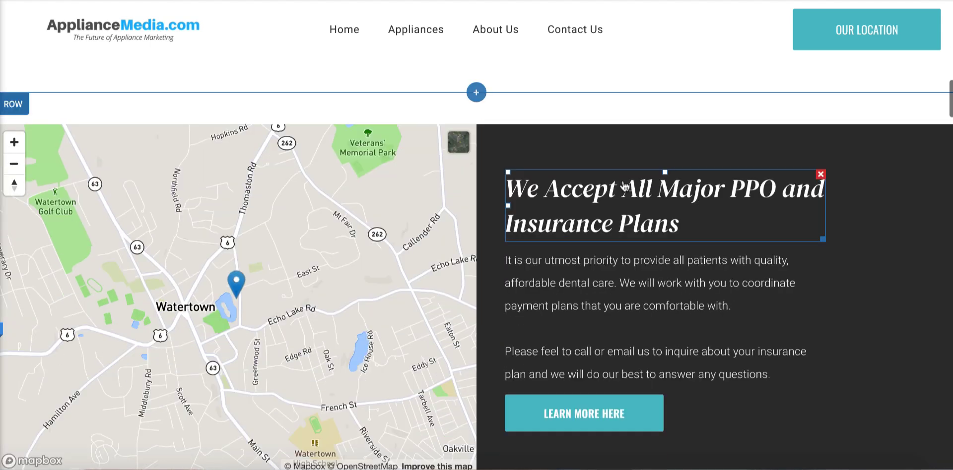
{"action": "double_click", "coordinate": [588, 185]}
{"action": "left_click", "coordinate": [550, 149]}
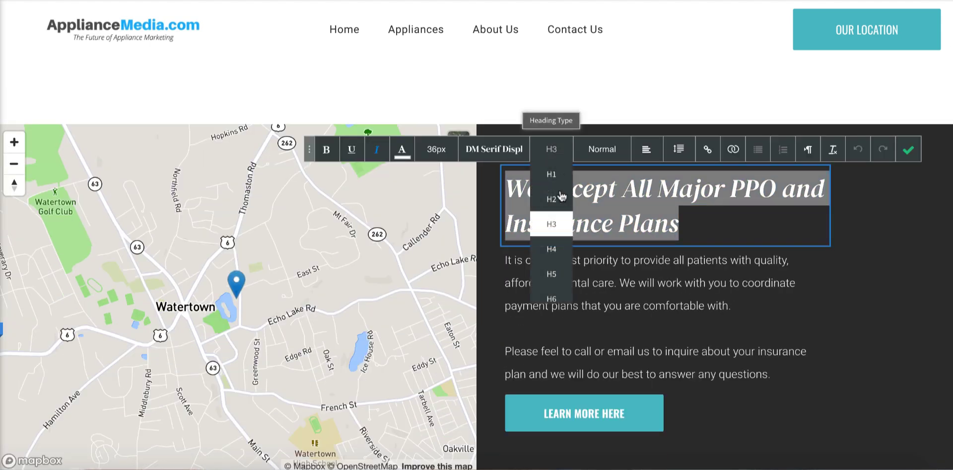
{"action": "left_click", "coordinate": [552, 199]}
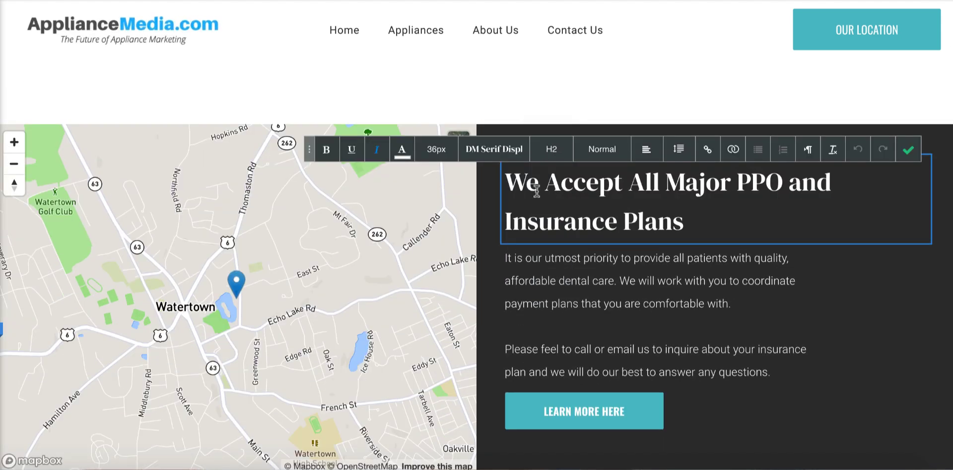
- Set the font of the heading beside the map to Montserrat
{"action": "double_click", "coordinate": [573, 171]}
{"action": "left_click", "coordinate": [485, 150]}
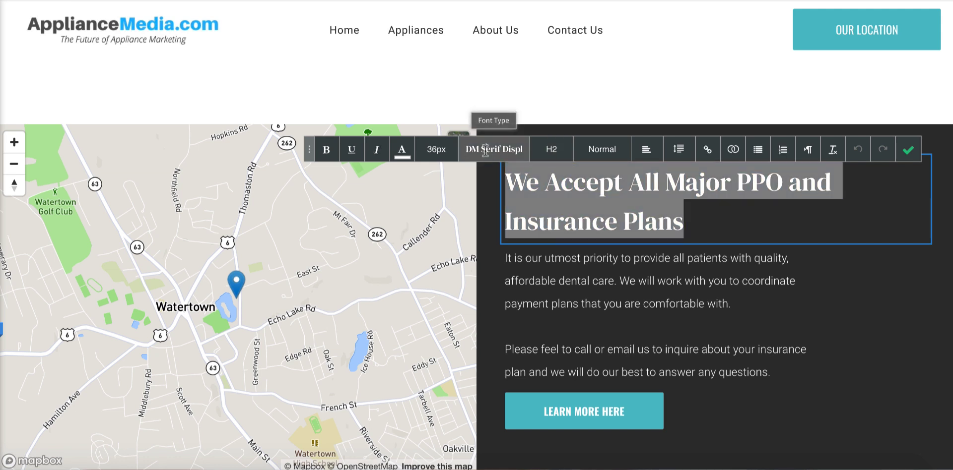
{"action": "left_click", "coordinate": [485, 150]}
{"action": "type", "text": "Mont"}
{"action": "left_click", "coordinate": [499, 179]}
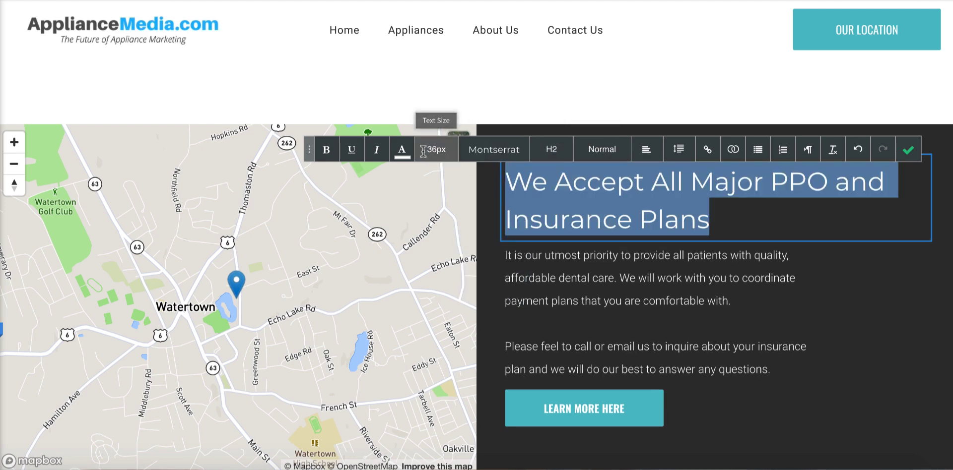
{"action": "left_click", "coordinate": [908, 149]}
- Replace the heading text beside the map with the store's full street address in capital letters, ending with a period
{"action": "scroll", "coordinate": [853, 120], "scroll_direction": "up", "scroll_amount": 6}
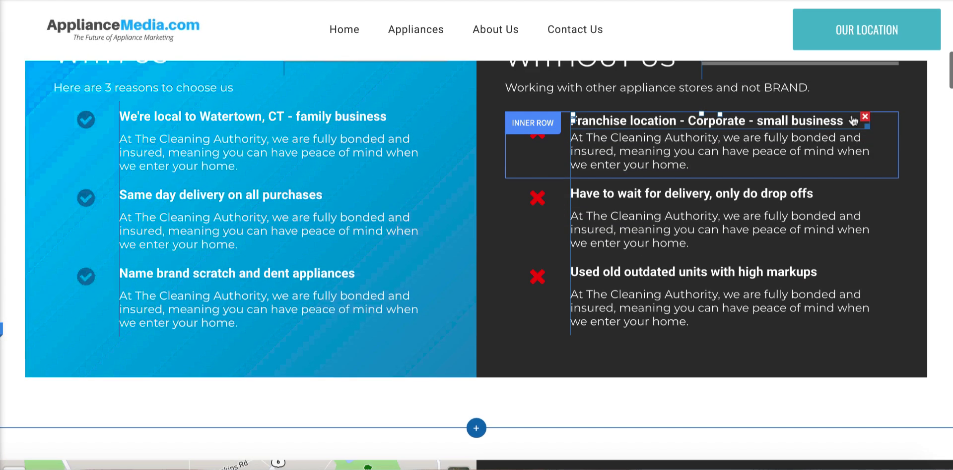
{"action": "scroll", "coordinate": [852, 120], "scroll_direction": "down", "scroll_amount": 6}
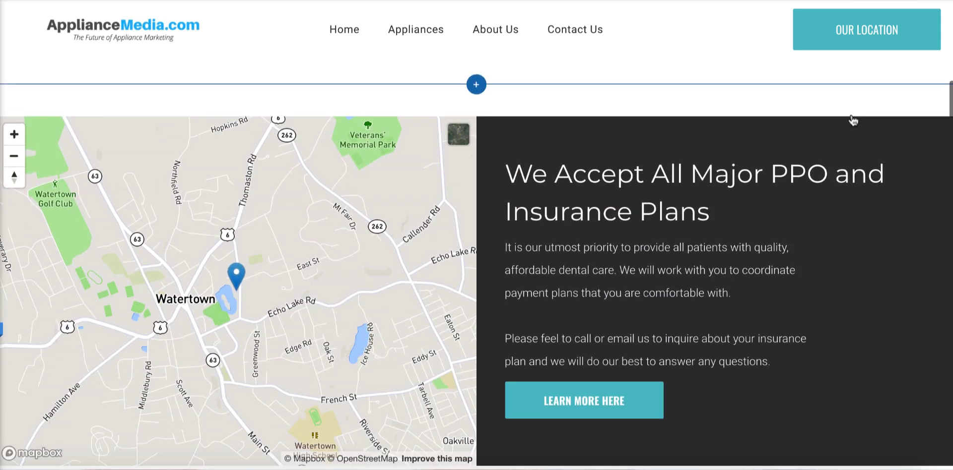
{"action": "double_click", "coordinate": [721, 212]}
{"action": "type", "text": "CONVENTUI"}
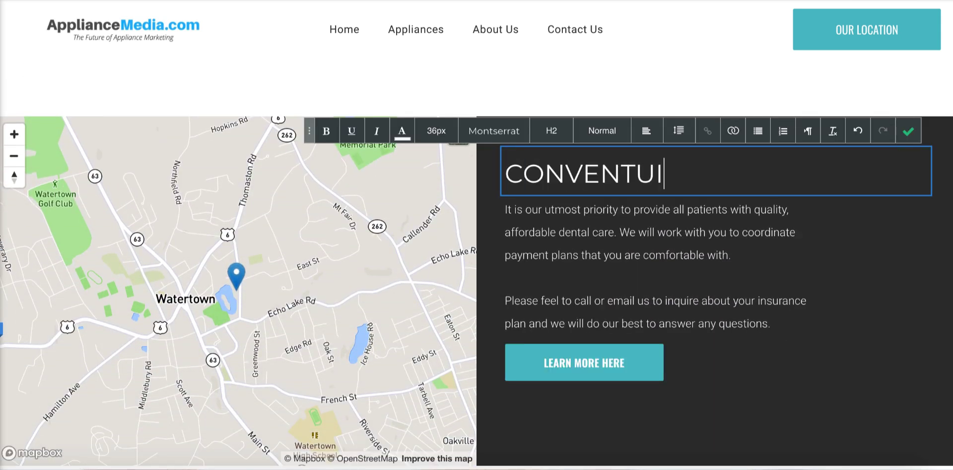
{"action": "key", "text": "ctrl+a"}
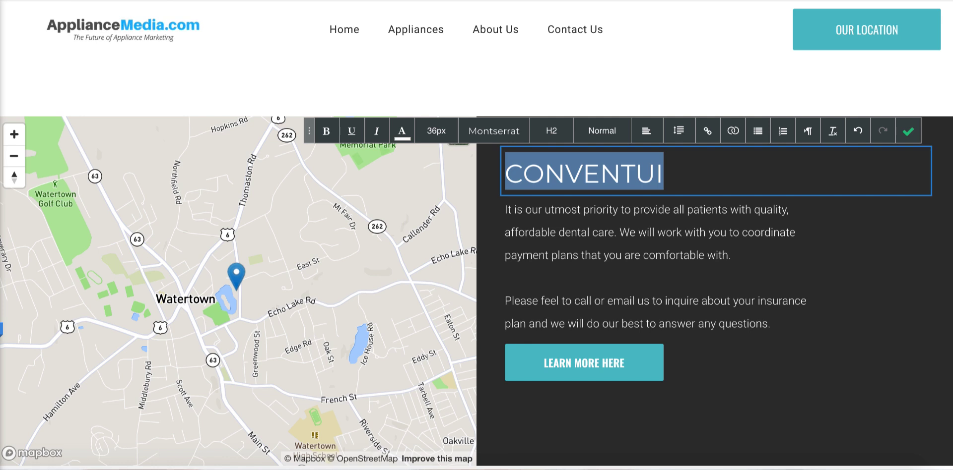
{"action": "type", "text": "127 ECHO LAKE"}
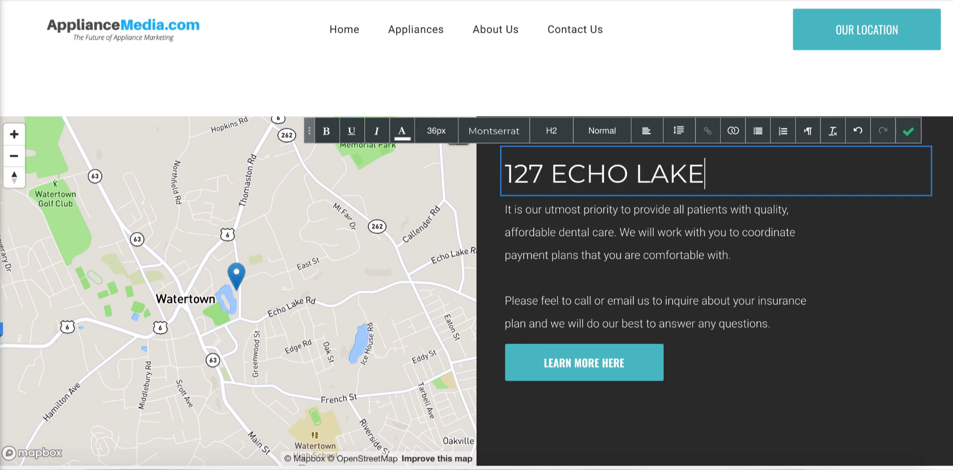
{"action": "type", "text": " ROAD, WAT"}
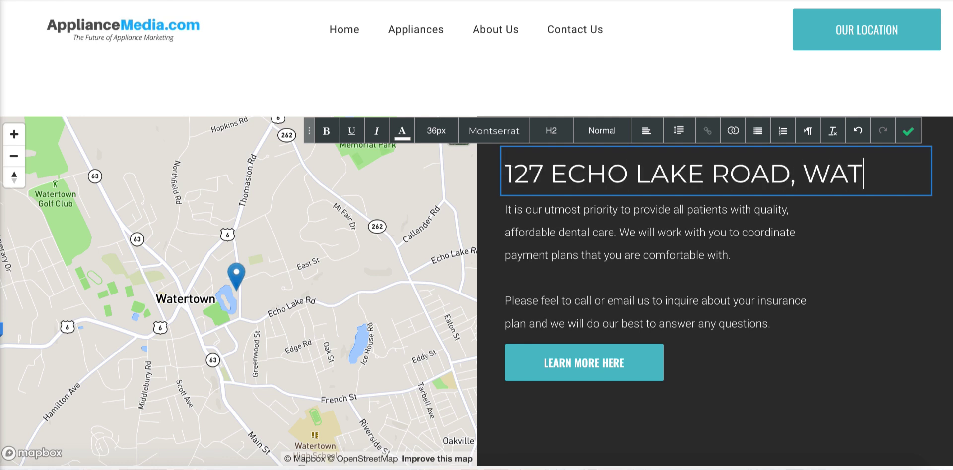
{"action": "type", "text": "ERTOWN CT"}
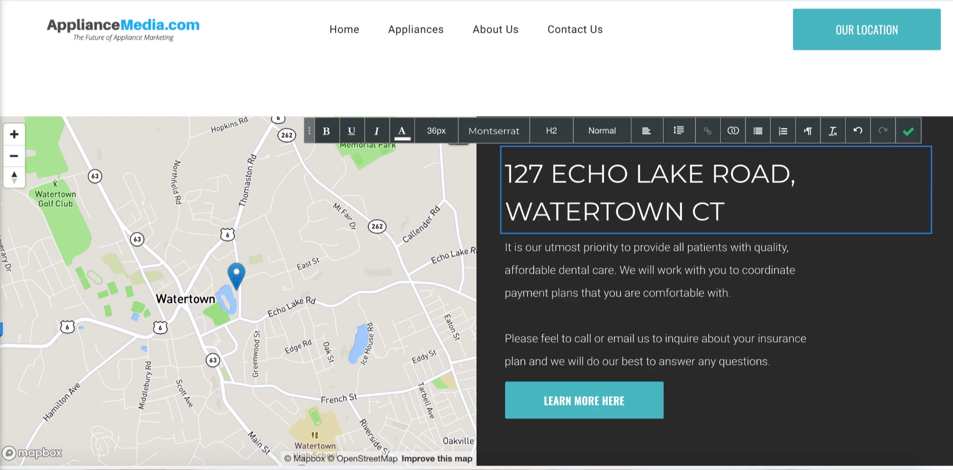
{"action": "type", "text": " 06796"}
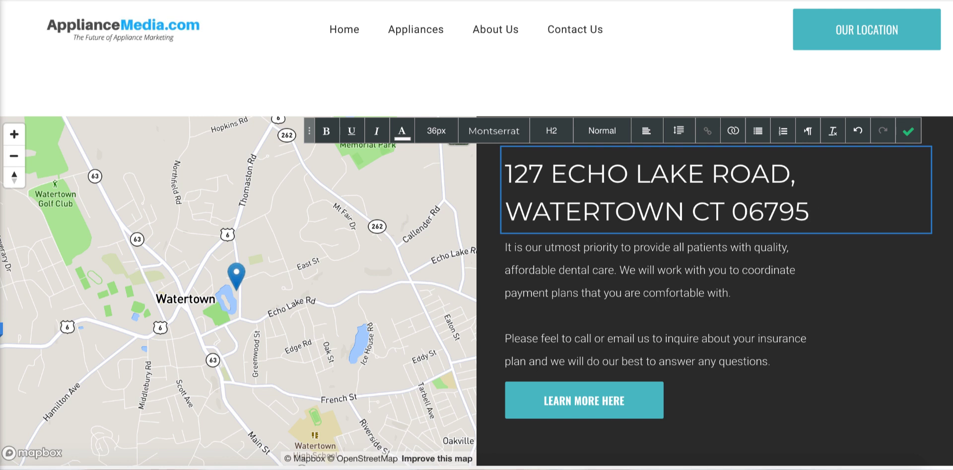
{"action": "left_click", "coordinate": [908, 132]}
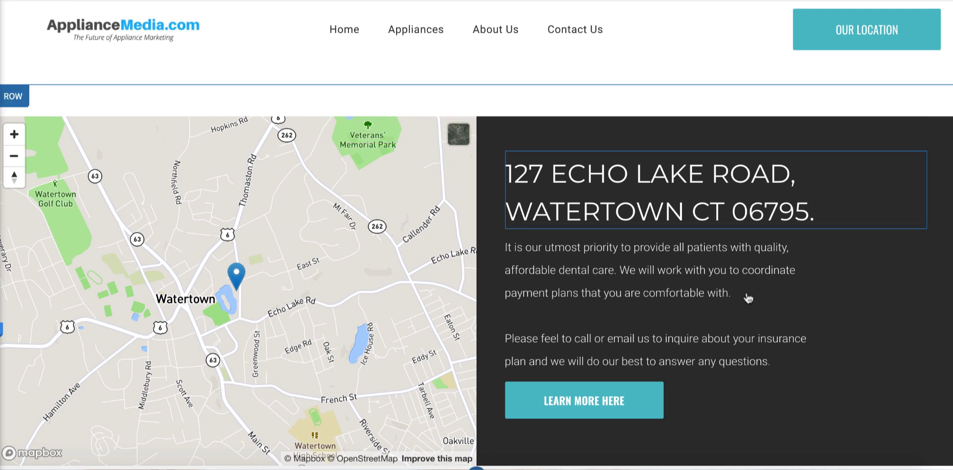
- Replace the paragraph below the address heading with the label "PHONE NUMBER:" in white text
{"action": "double_click", "coordinate": [725, 314]}
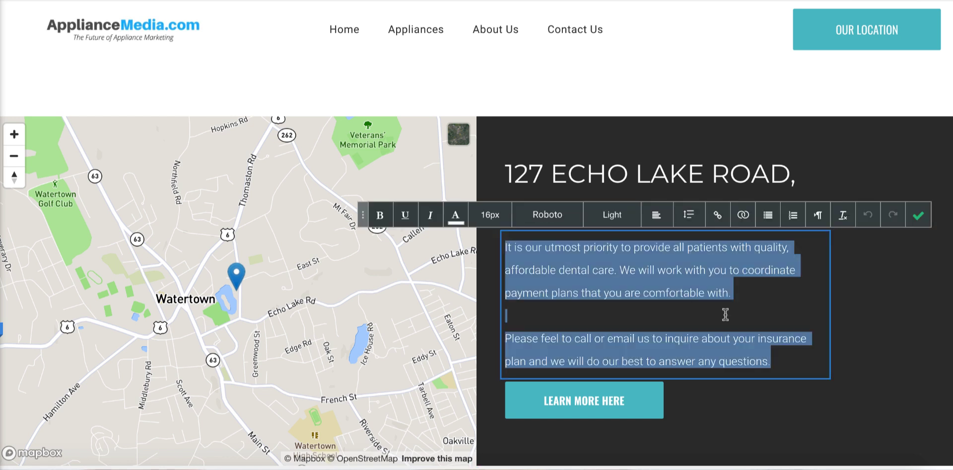
{"action": "key", "text": "BackSpace"}
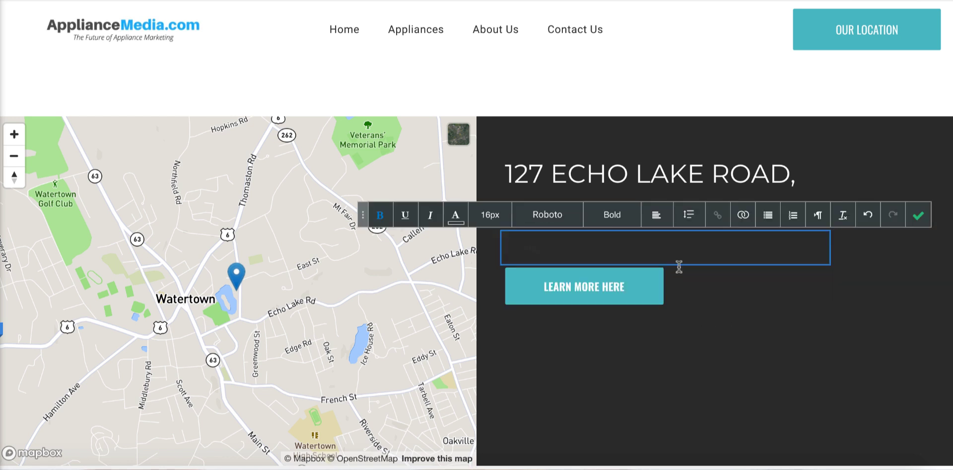
{"action": "triple_click", "coordinate": [675, 254]}
{"action": "left_click", "coordinate": [456, 215]}
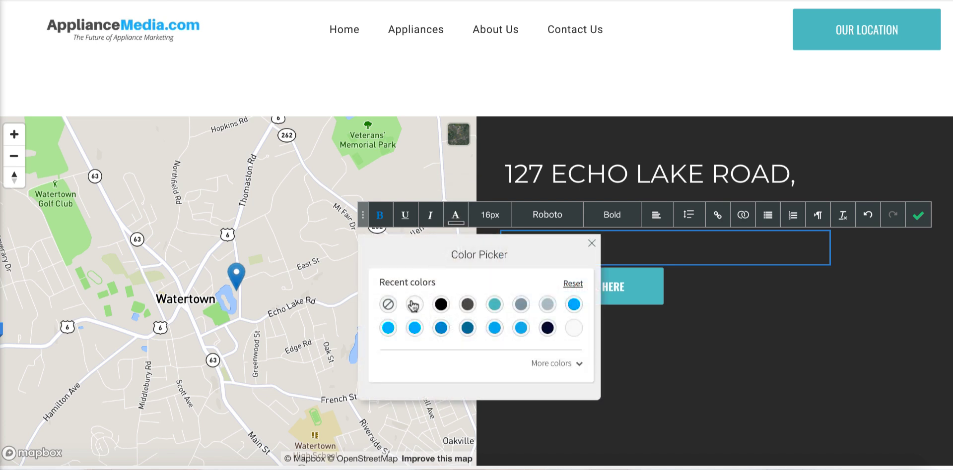
{"action": "left_click", "coordinate": [918, 215]}
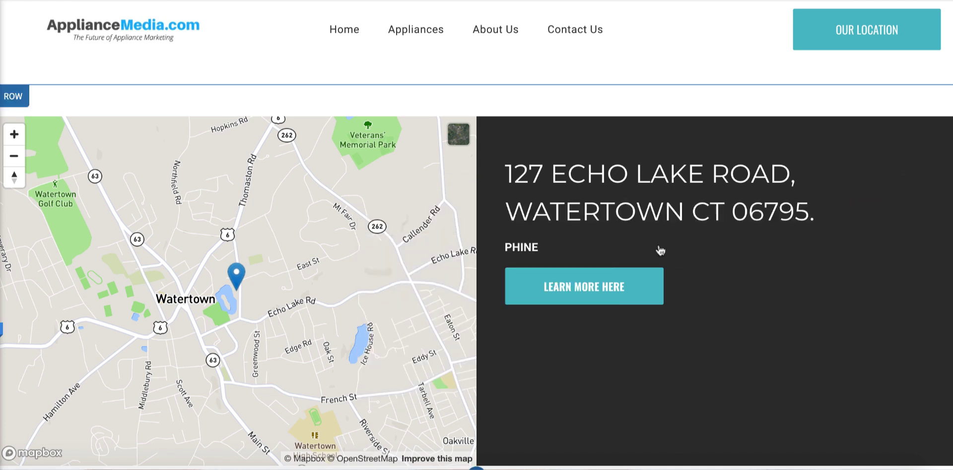
{"action": "left_click", "coordinate": [606, 255]}
{"action": "triple_click", "coordinate": [606, 255]}
{"action": "type", "text": "{"}
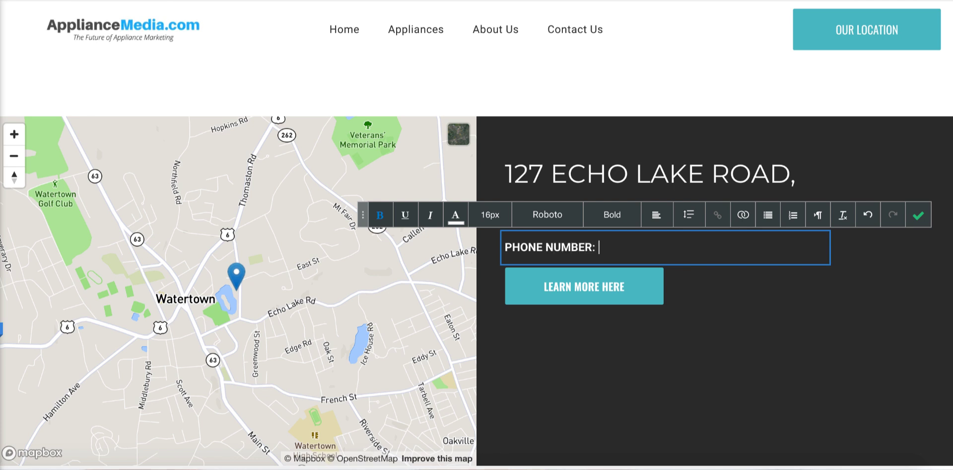
- Add the store's phone number in white below the "PHONE NUMBER:" label, leaving one blank line between them
{"action": "key", "text": "Return"}
{"action": "key", "text": "Return"}
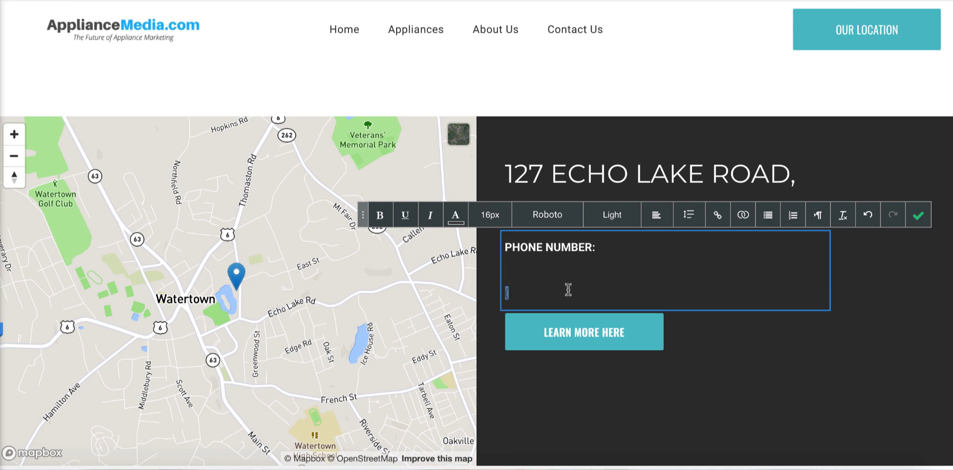
{"action": "left_click", "coordinate": [490, 215]}
{"action": "left_click", "coordinate": [456, 217]}
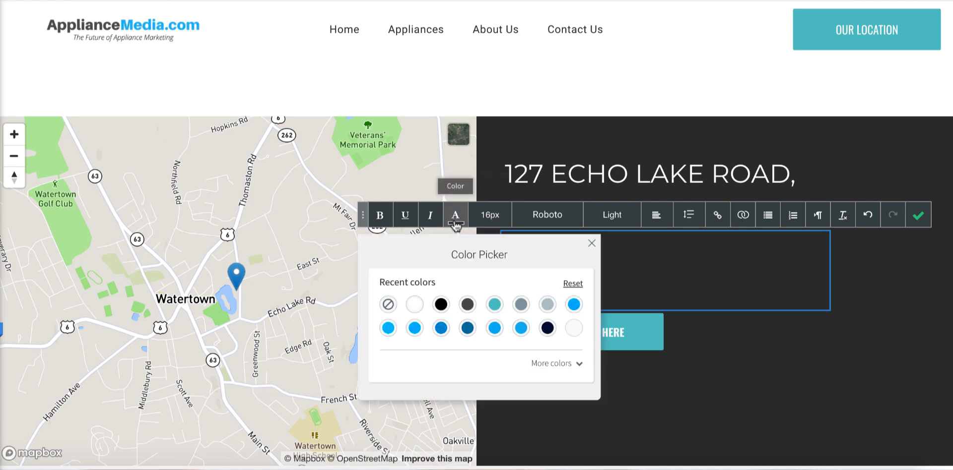
{"action": "left_click", "coordinate": [919, 214]}
{"action": "left_click", "coordinate": [558, 294]}
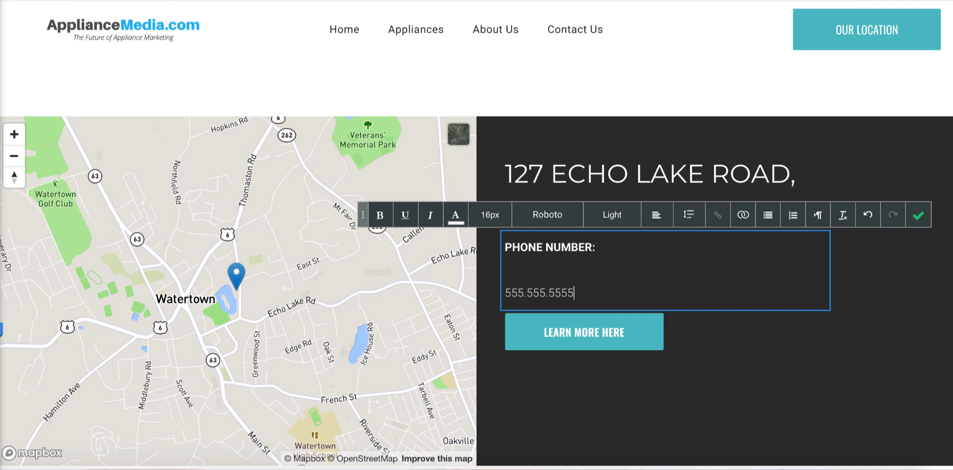
- Set the text size of the phone number to 30px
{"action": "double_click", "coordinate": [537, 298]}
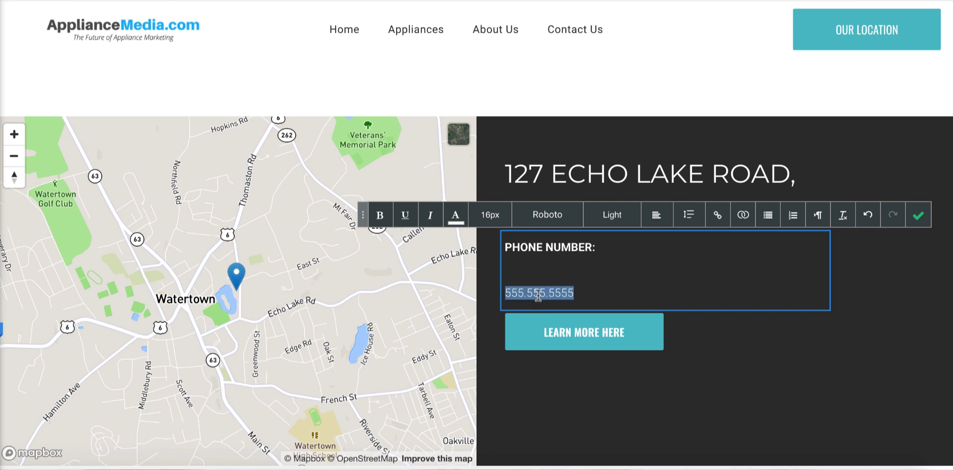
{"action": "left_click", "coordinate": [490, 215]}
{"action": "left_click", "coordinate": [490, 309]}
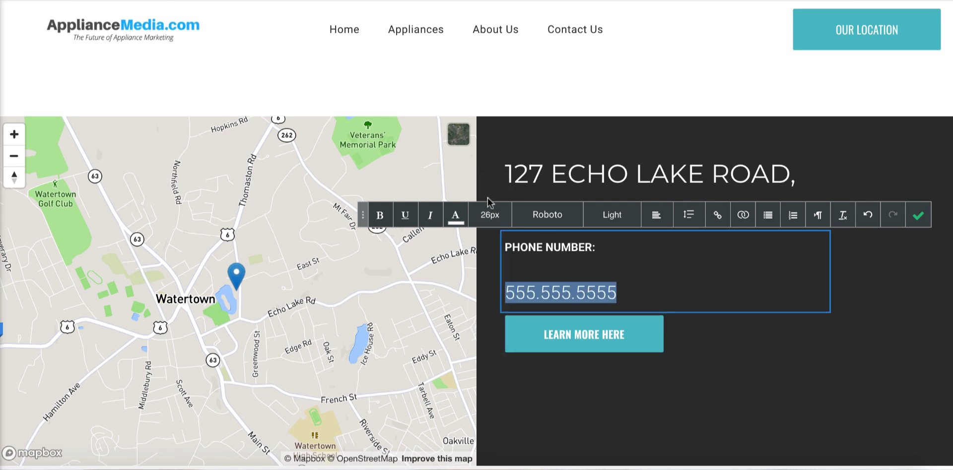
{"action": "left_click", "coordinate": [490, 214]}
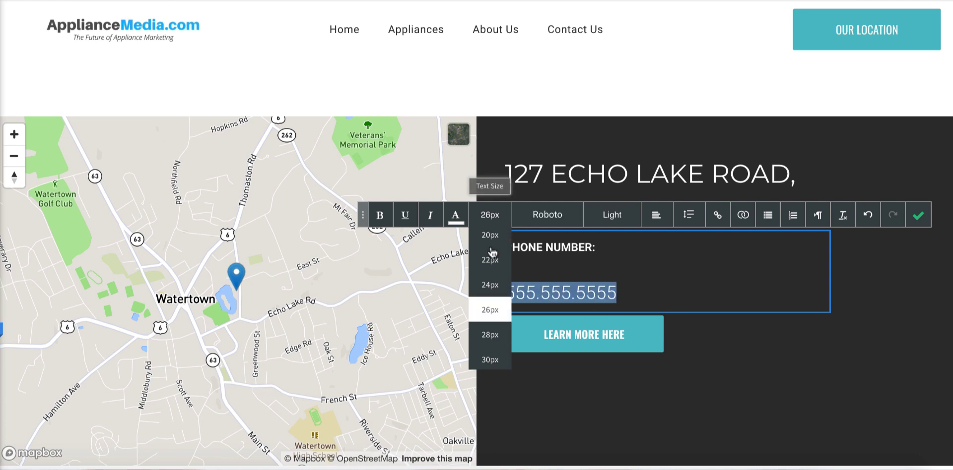
{"action": "scroll", "coordinate": [487, 285], "scroll_direction": "down", "scroll_amount": 1}
{"action": "left_click", "coordinate": [485, 310]}
{"action": "left_click", "coordinate": [490, 215]}
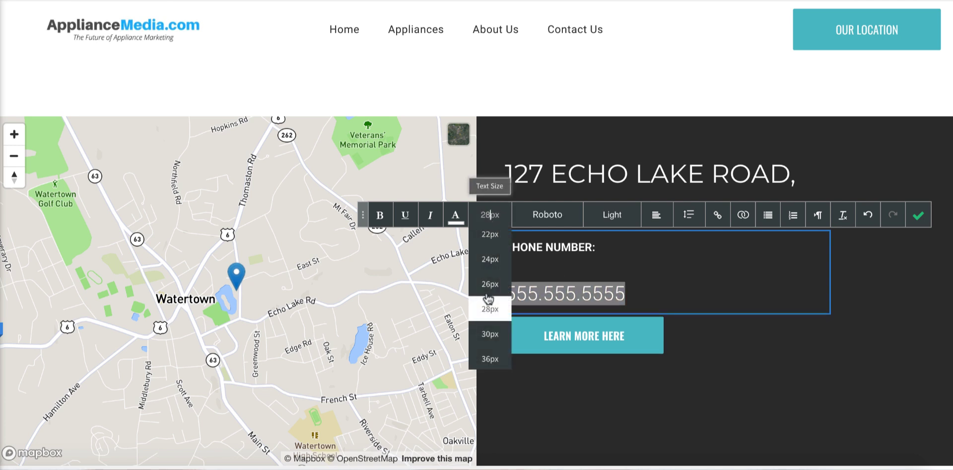
{"action": "left_click", "coordinate": [489, 334]}
{"action": "left_click", "coordinate": [612, 254]}
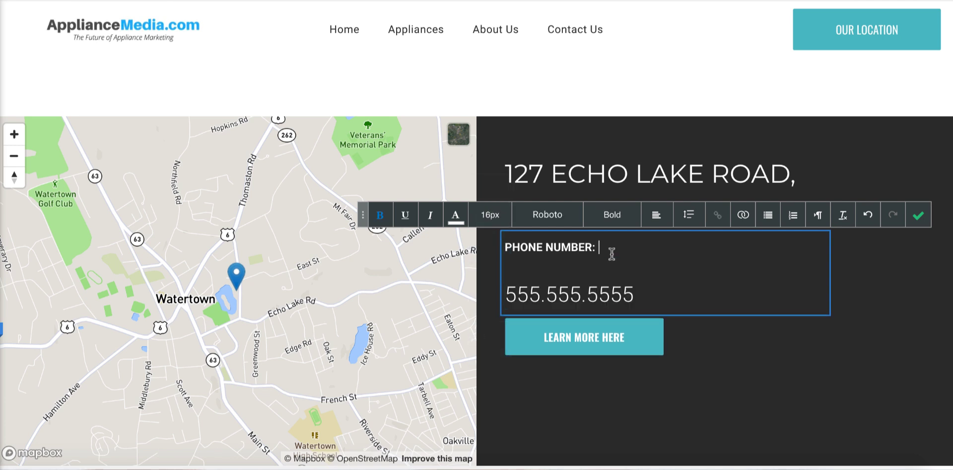
{"action": "left_click", "coordinate": [918, 215]}
- Add one blank line below the phone number to space it from the button
{"action": "left_click", "coordinate": [599, 283]}
{"action": "left_click", "coordinate": [650, 295]}
{"action": "key", "text": "Return"}
{"action": "key", "text": "Return"}
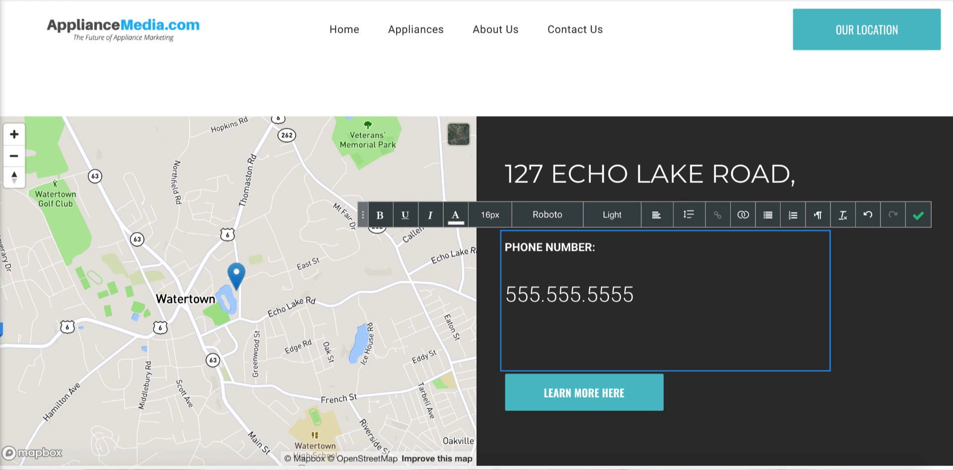
{"action": "key", "text": "BackSpace"}
{"action": "key", "text": "Return"}
{"action": "key", "text": "BackSpace"}
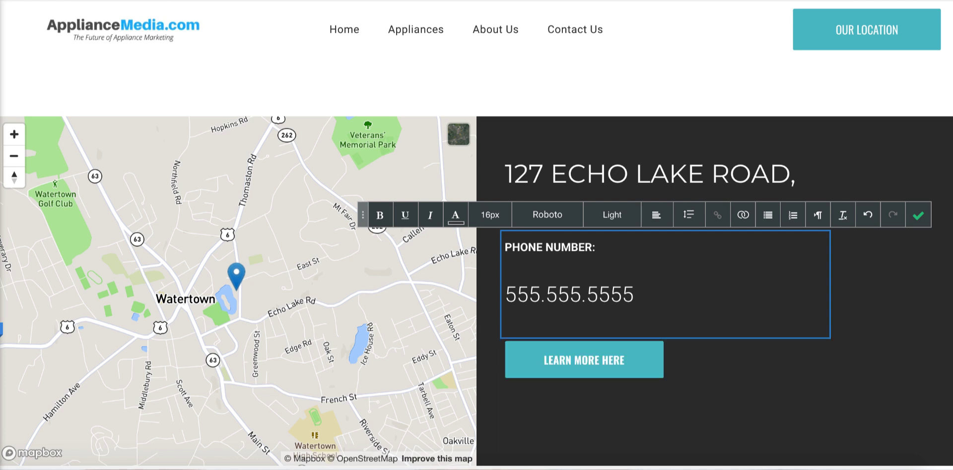
{"action": "left_click", "coordinate": [918, 215]}
- Change the text of the LEARN MORE HERE button beside the map to OUR WAREHOUSE
{"action": "scroll", "coordinate": [832, 181], "scroll_direction": "down", "scroll_amount": 2}
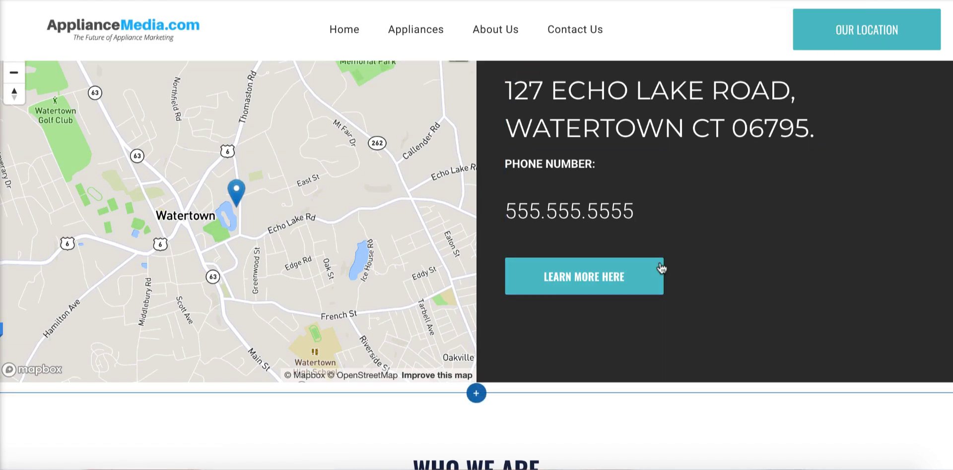
{"action": "left_click", "coordinate": [584, 276]}
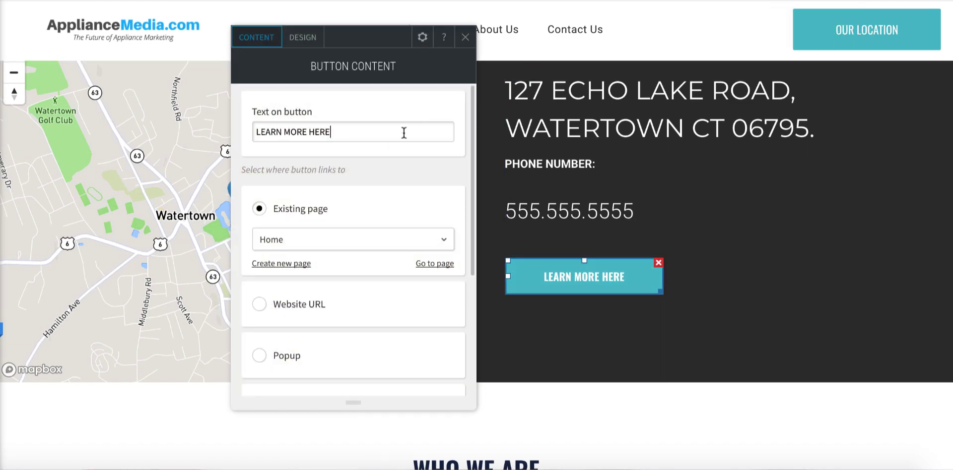
{"action": "triple_click", "coordinate": [404, 133]}
{"action": "type", "text": "ou"}
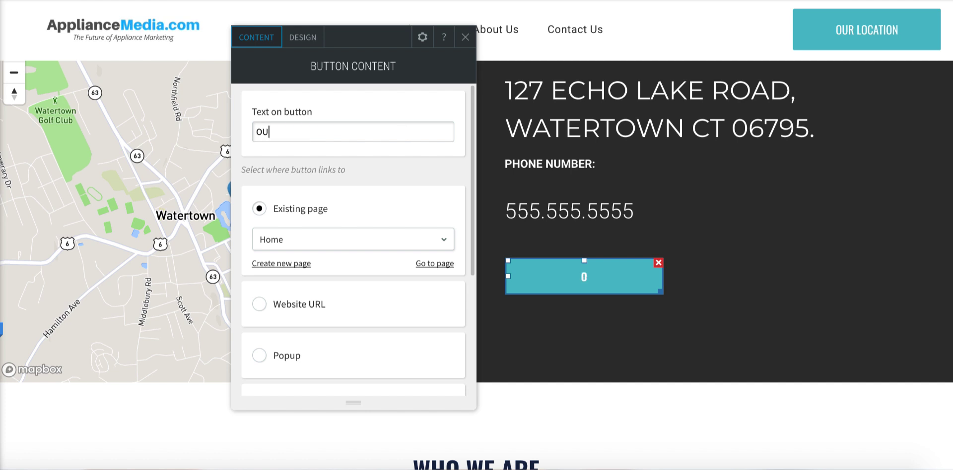
{"action": "type", "text": "R WARE"}
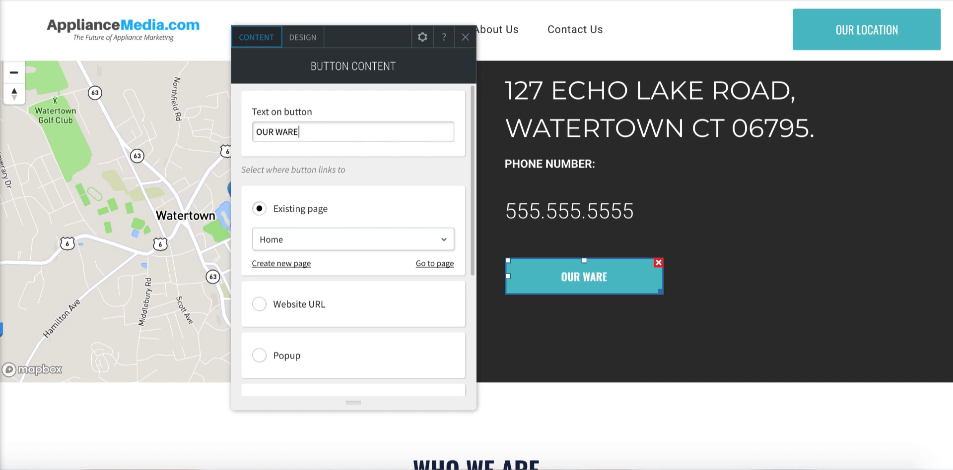
{"action": "type", "text": "HOUSE"}
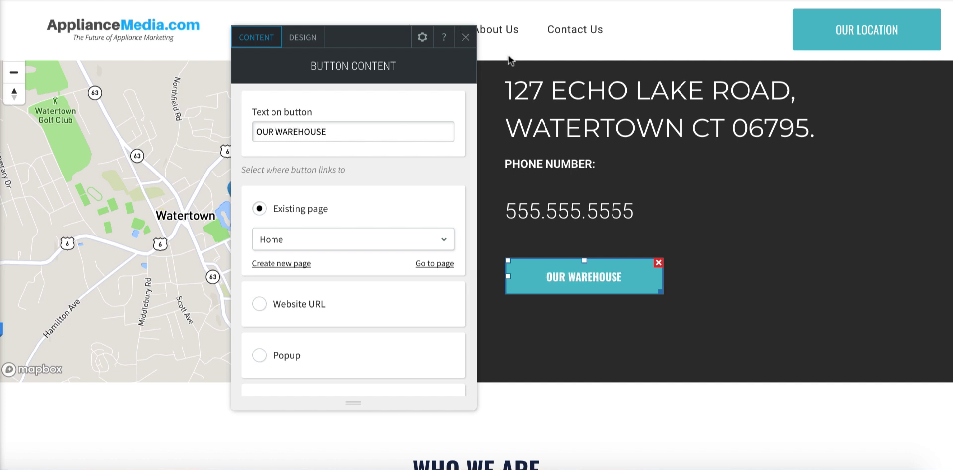
{"action": "left_click", "coordinate": [465, 36]}
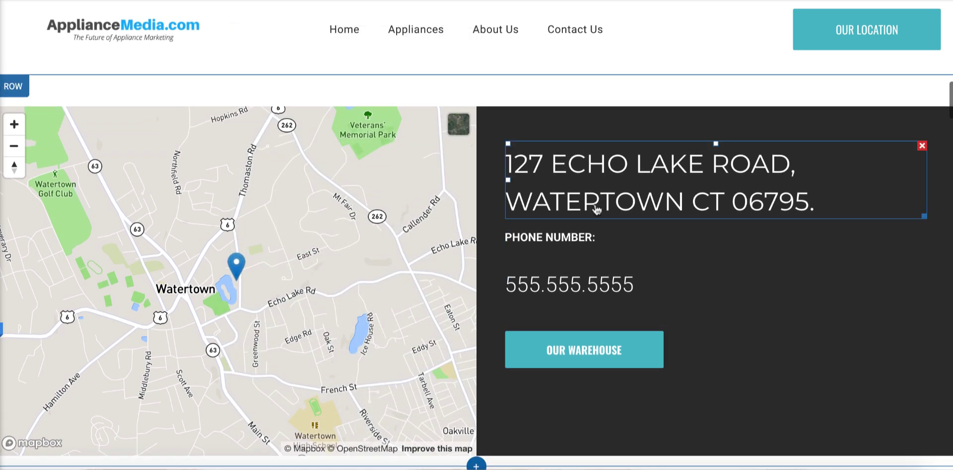
- Remove the blank line below the phone number
{"action": "left_click", "coordinate": [679, 289]}
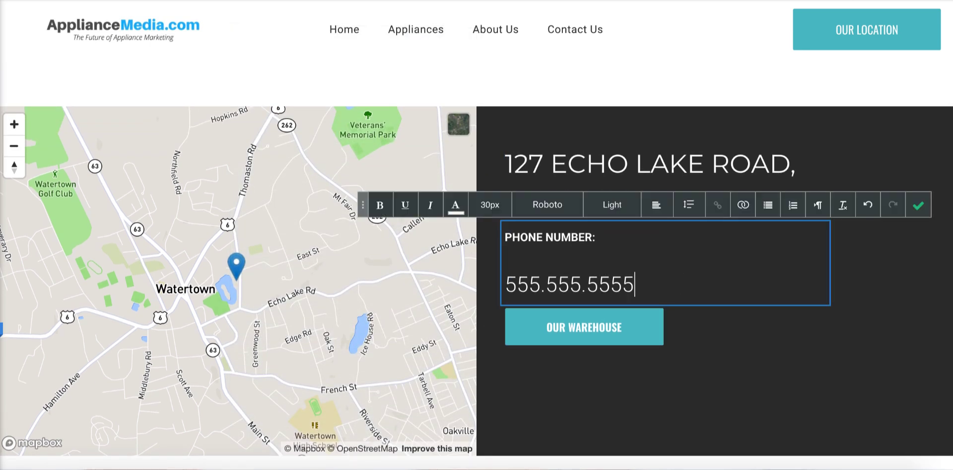
{"action": "left_click", "coordinate": [916, 208]}
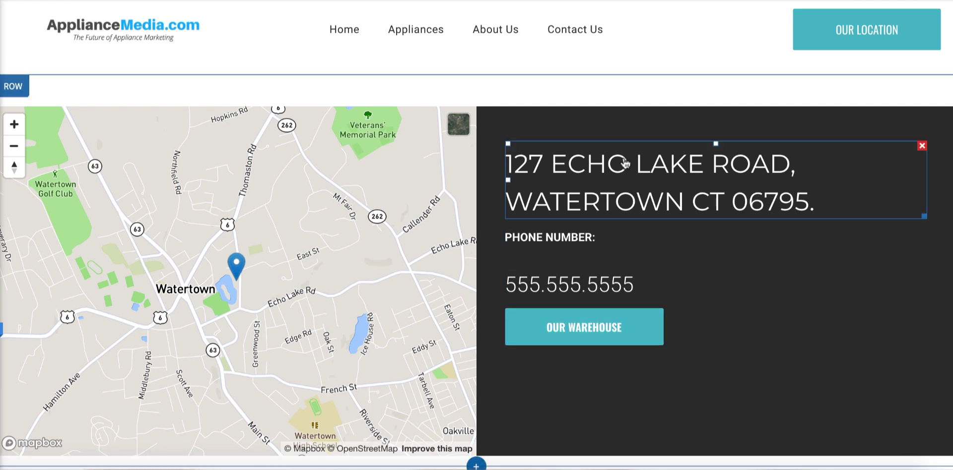
- Search the web for lorem ipsum in a new browser tab and open the lipsum.com generator site
{"action": "right_click", "coordinate": [656, 0]}
{"action": "key", "text": "ctrl+t"}
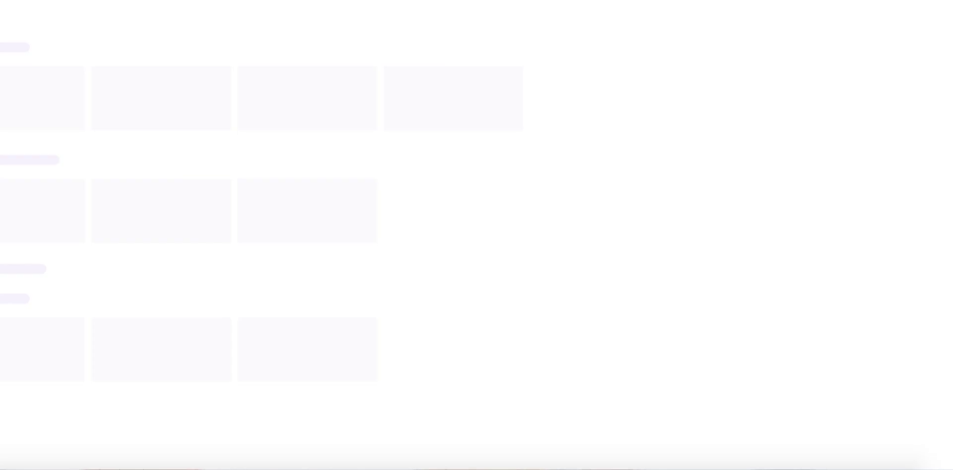
{"action": "type", "text": "lorem ipsum"}
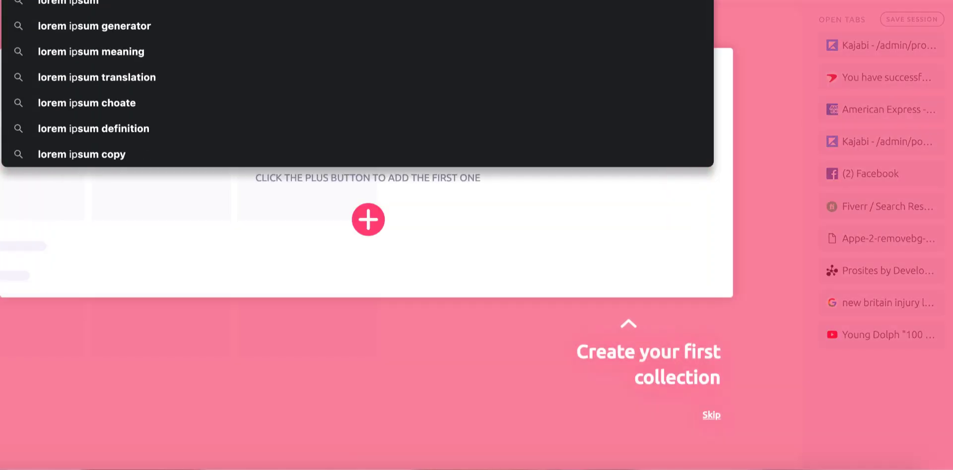
{"action": "key", "text": "Return"}
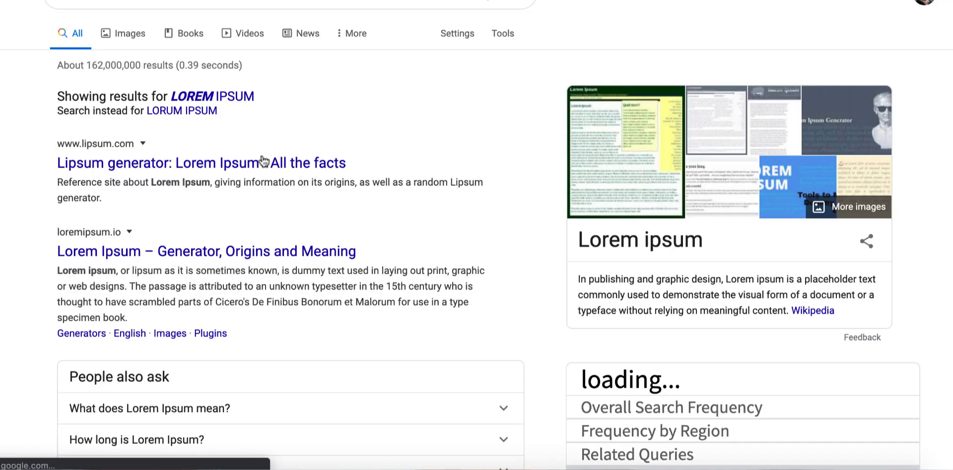
{"action": "left_click", "coordinate": [259, 160]}
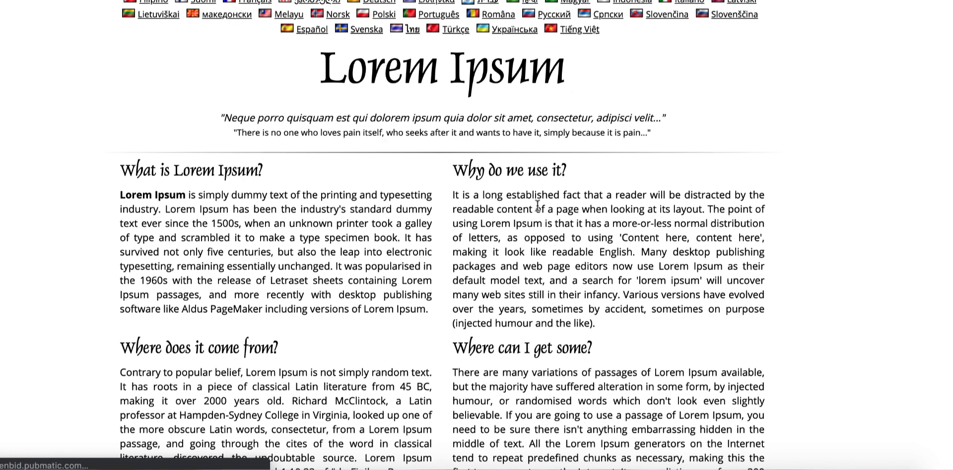
- Generate Lorem Ipsum paragraphs and copy the first one
{"action": "scroll", "coordinate": [447, 236], "scroll_direction": "down", "scroll_amount": 5}
{"action": "left_click", "coordinate": [636, 320]}
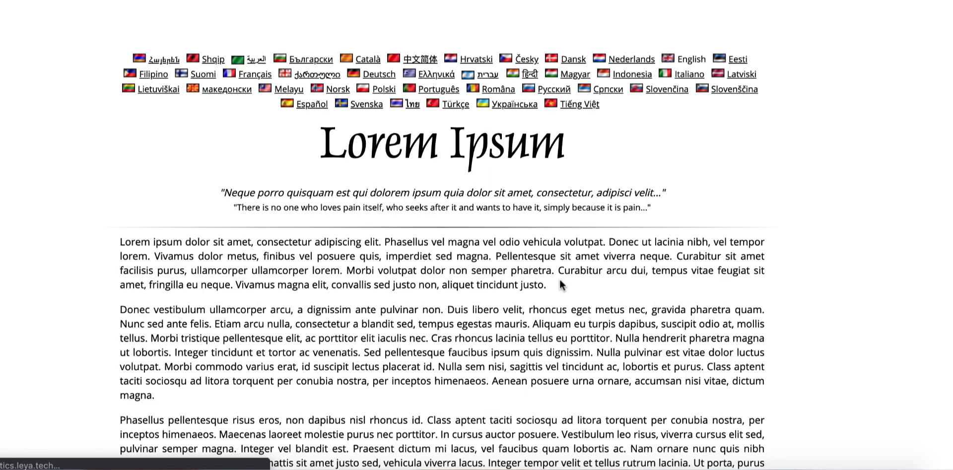
{"action": "left_click_drag", "start_coordinate": [561, 286], "coordinate": [113, 238]}
{"action": "key", "text": "ctrl+c"}
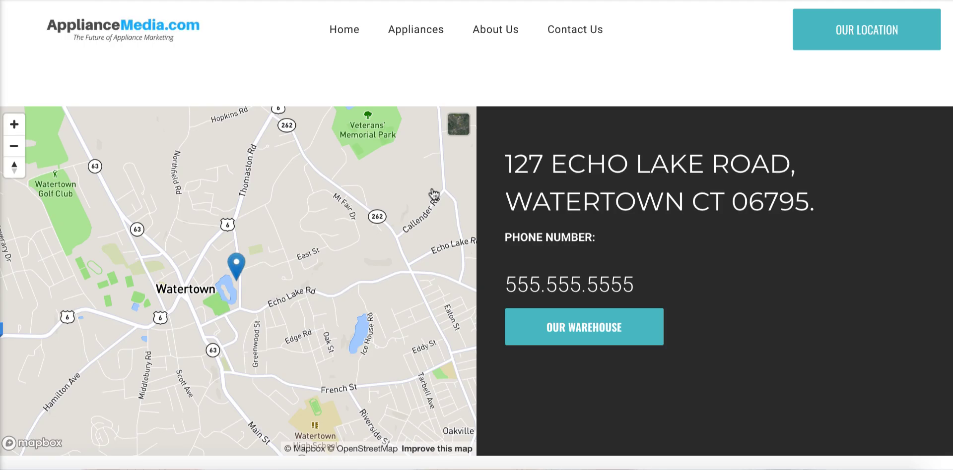
- Back in the site editor, add a Text widget between the phone number and the OUR WAREHOUSE button and paste the placeholder paragraph into it
{"action": "left_click", "coordinate": [476, 466]}
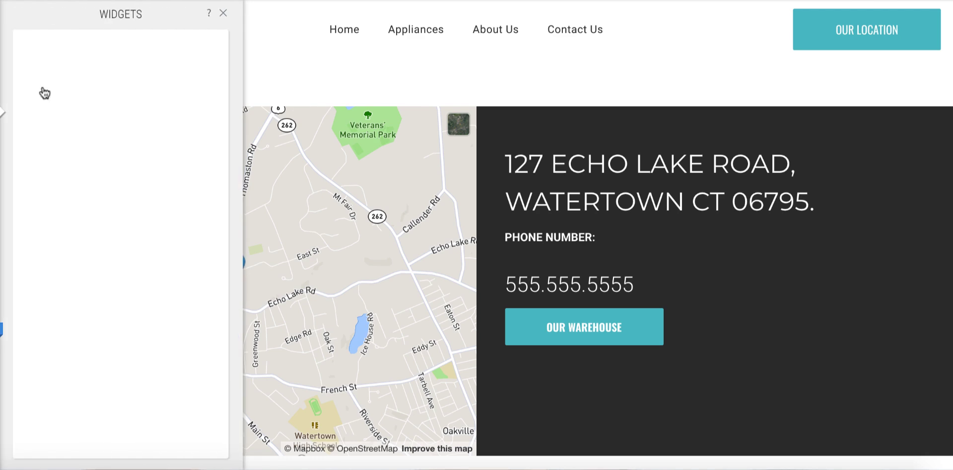
{"action": "type", "text": "text"}
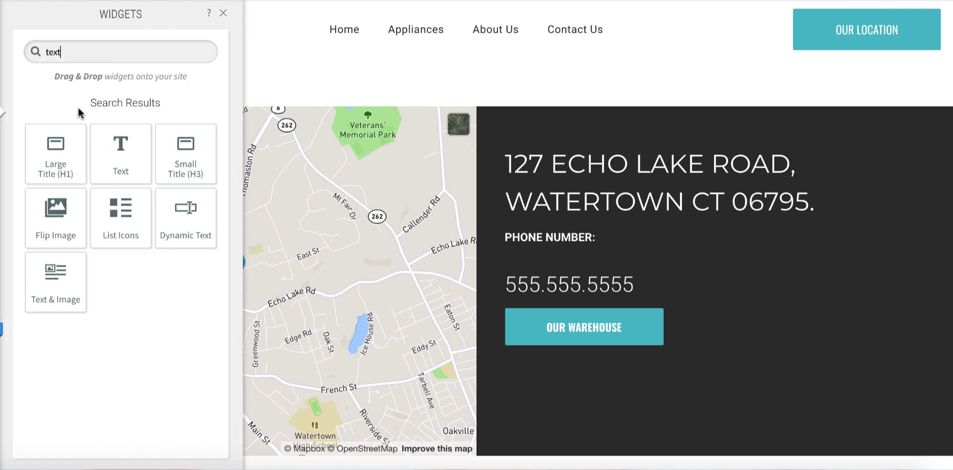
{"action": "left_click_drag", "start_coordinate": [105, 151], "coordinate": [709, 313]}
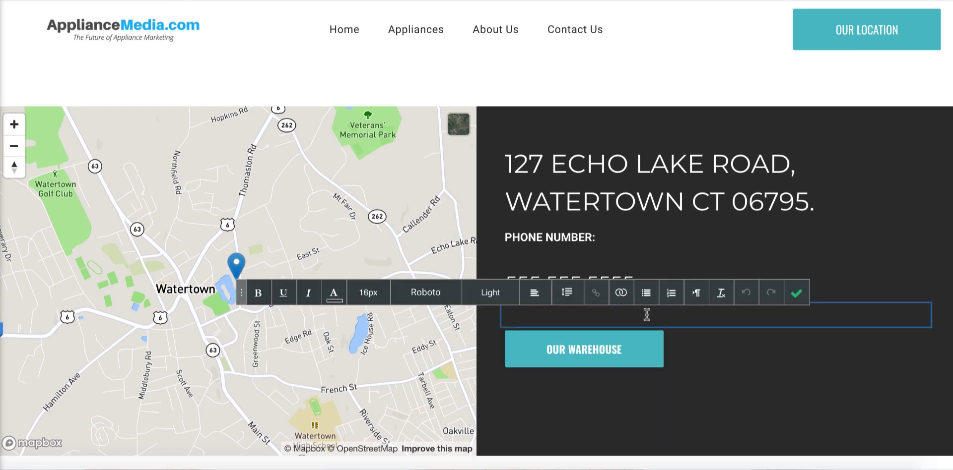
{"action": "key", "text": "ctrl+v"}
- Set the pasted placeholder paragraph's text color to white and remove a blank line at its end
{"action": "key", "text": "ctrl+a"}
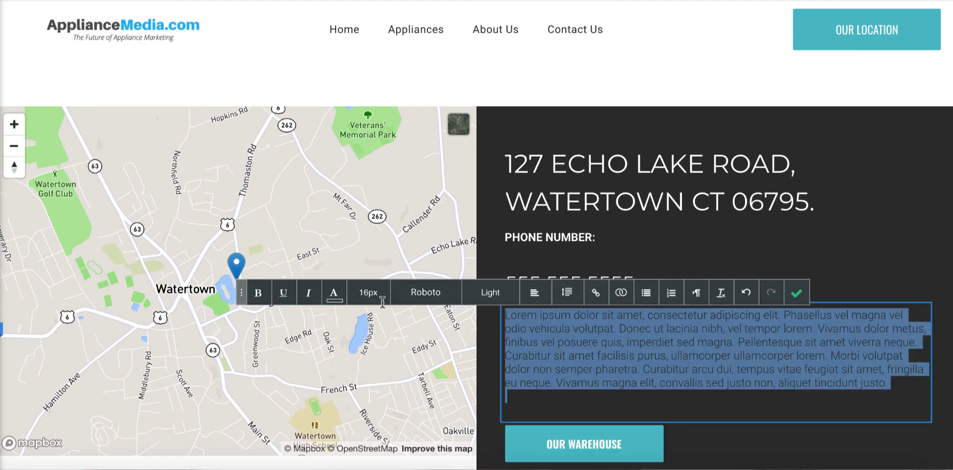
{"action": "left_click", "coordinate": [331, 293]}
{"action": "left_click", "coordinate": [293, 382]}
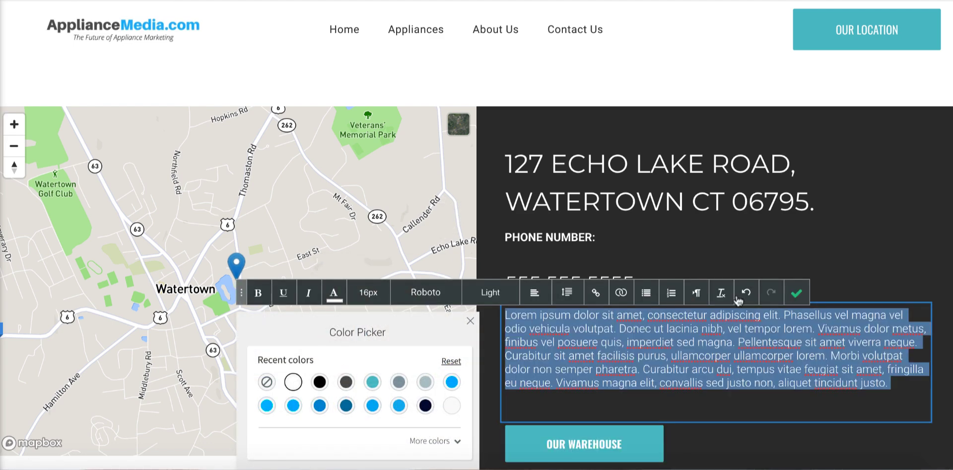
{"action": "left_click", "coordinate": [796, 293]}
{"action": "left_click", "coordinate": [599, 377]}
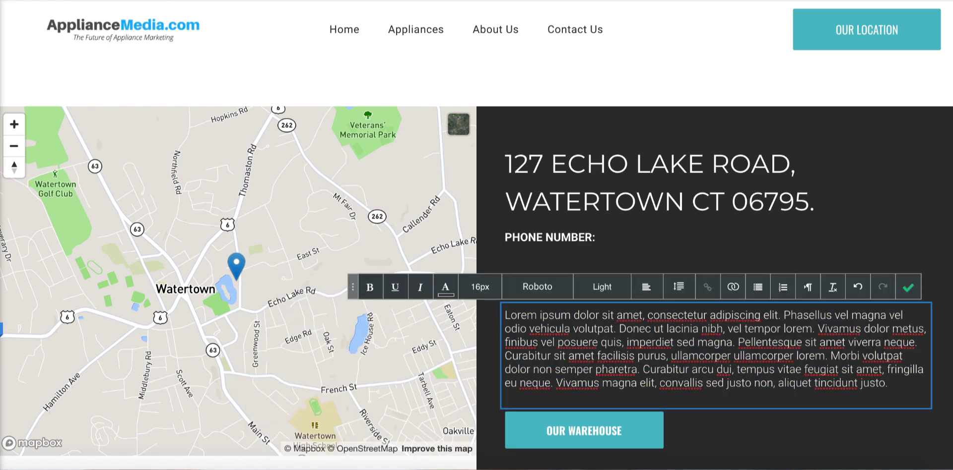
- Finish editing the placeholder paragraph and add more space between it and the OUR WAREHOUSE button below
{"action": "left_click", "coordinate": [913, 286]}
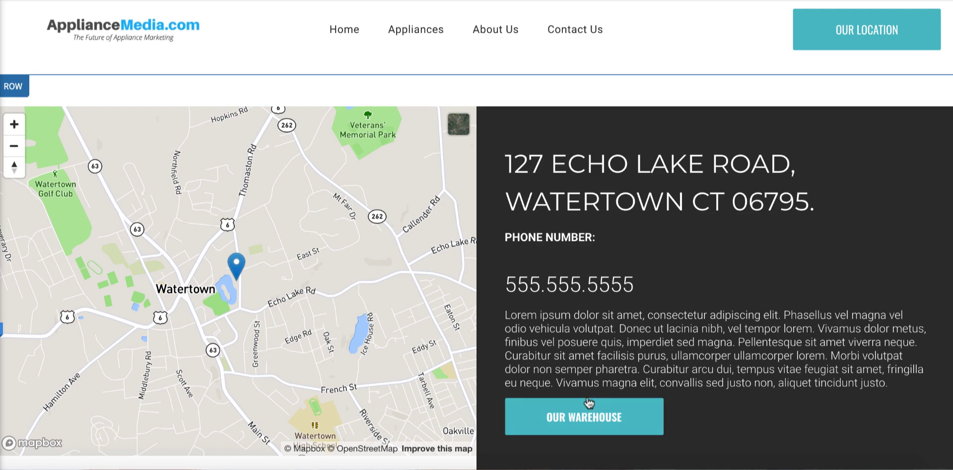
{"action": "left_click_drag", "start_coordinate": [583, 400], "coordinate": [585, 419]}
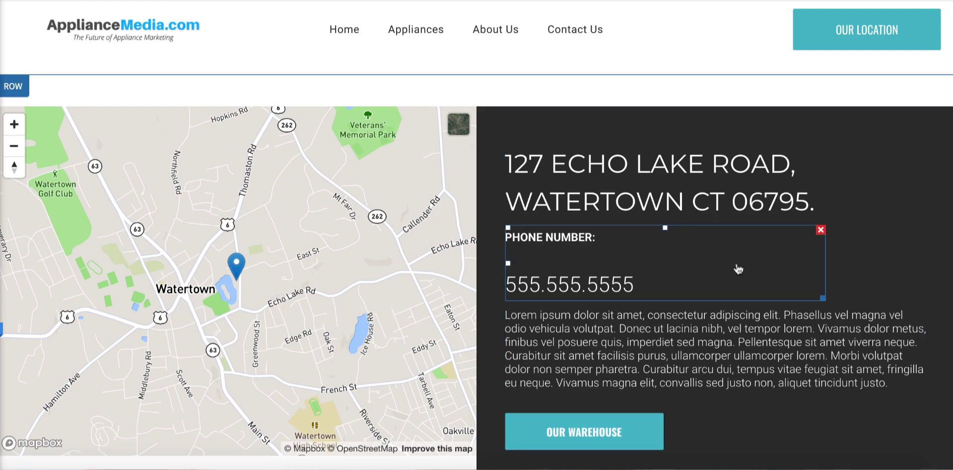
- Review the home page's hero, WITH US / WITHOUT US comparison, map and WHO WE ARE sections
{"action": "scroll", "coordinate": [771, 255], "scroll_direction": "up", "scroll_amount": 15}
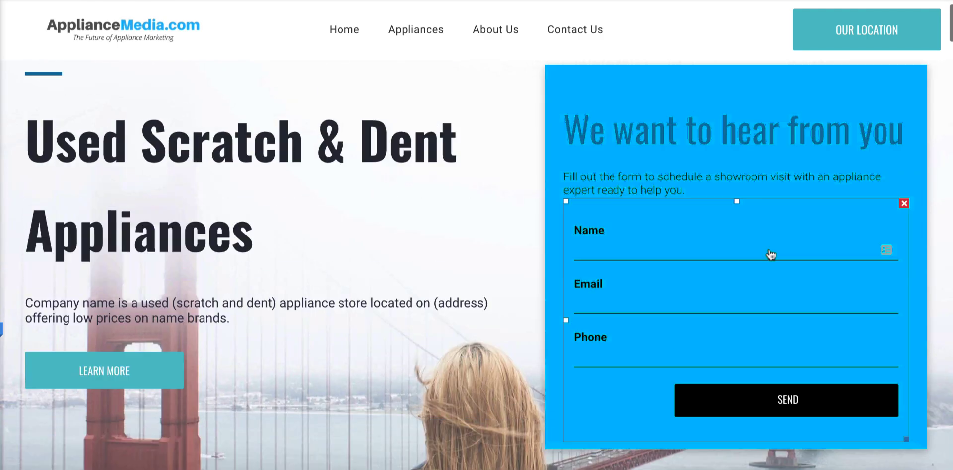
{"action": "scroll", "coordinate": [771, 255], "scroll_direction": "down", "scroll_amount": 1}
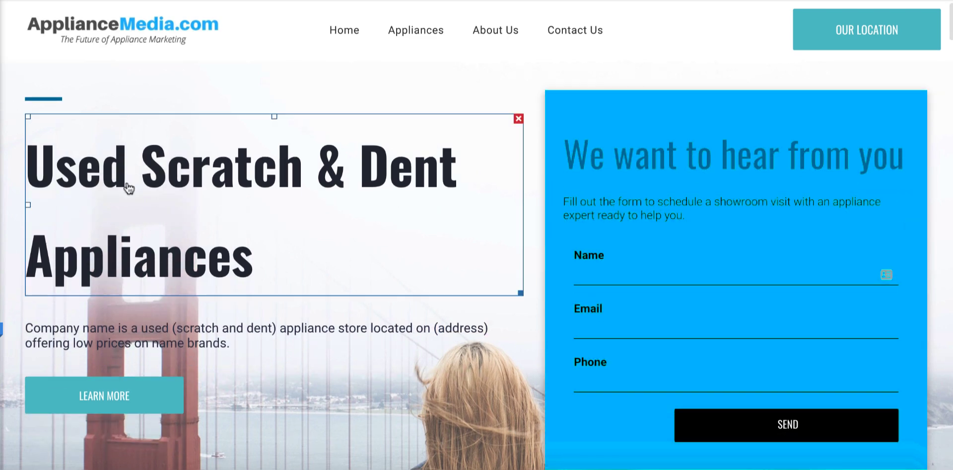
{"action": "scroll", "coordinate": [146, 191], "scroll_direction": "down", "scroll_amount": 10}
{"action": "scroll", "coordinate": [129, 149], "scroll_direction": "up", "scroll_amount": 2}
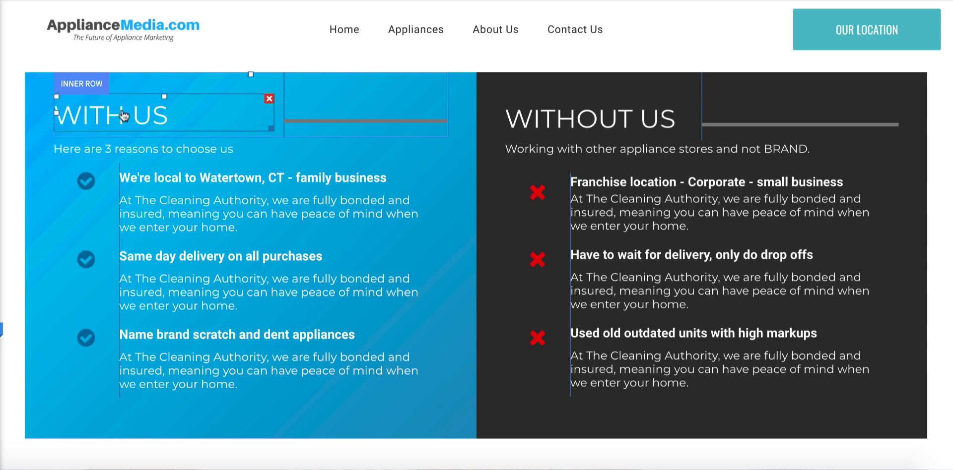
{"action": "scroll", "coordinate": [124, 115], "scroll_direction": "down", "scroll_amount": 8}
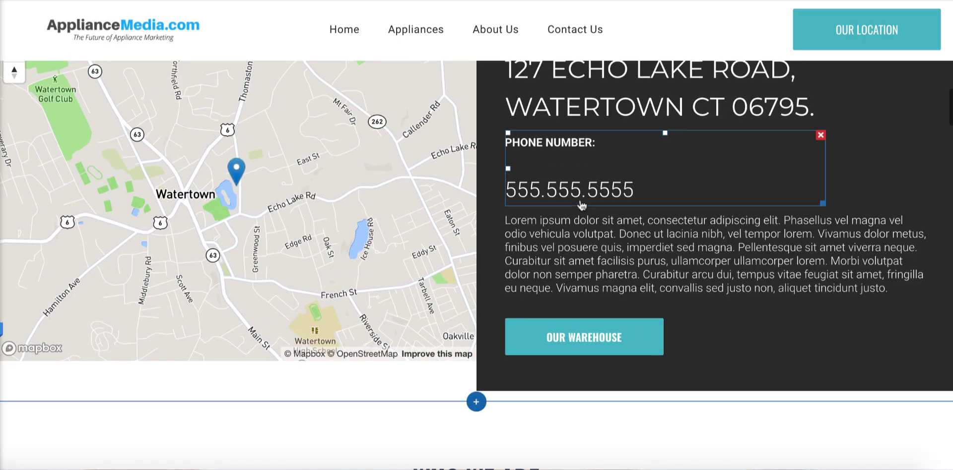
{"action": "scroll", "coordinate": [599, 268], "scroll_direction": "down", "scroll_amount": 5}
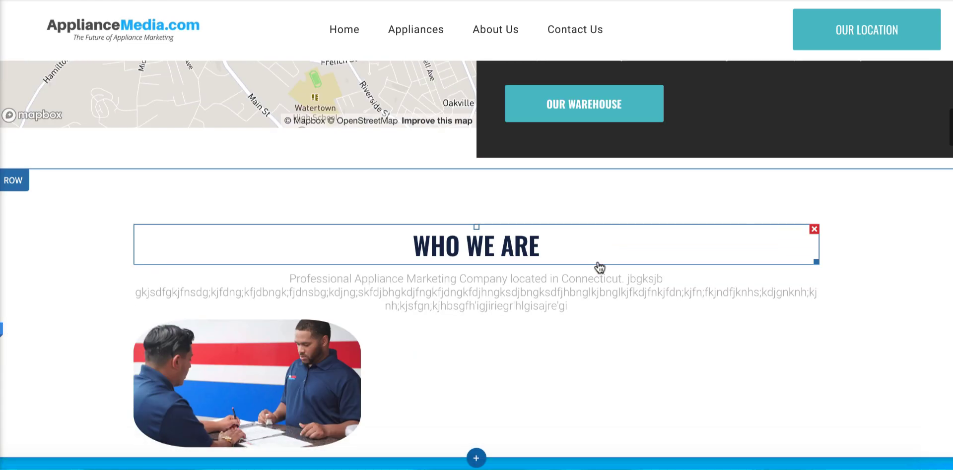
{"action": "scroll", "coordinate": [599, 268], "scroll_direction": "up", "scroll_amount": 6}
{"action": "scroll", "coordinate": [599, 268], "scroll_direction": "down", "scroll_amount": 2}
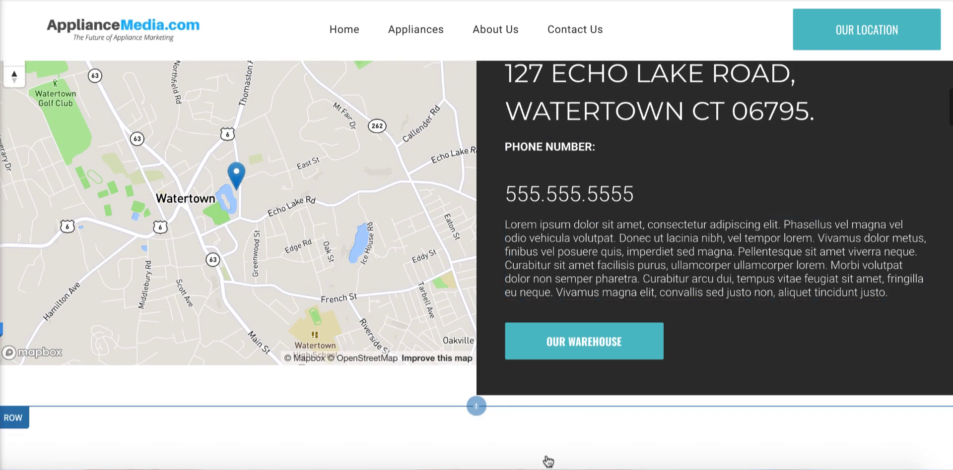
{"action": "scroll", "coordinate": [546, 457], "scroll_direction": "up", "scroll_amount": 3}
{"action": "scroll", "coordinate": [547, 462], "scroll_direction": "down", "scroll_amount": 2}
{"action": "scroll", "coordinate": [548, 462], "scroll_direction": "down", "scroll_amount": 3}
{"action": "scroll", "coordinate": [547, 461], "scroll_direction": "up", "scroll_amount": 15}
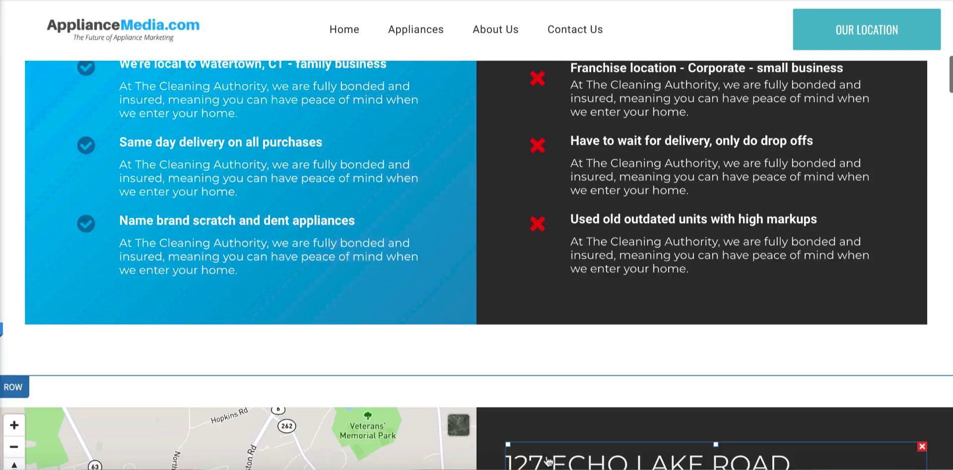
{"action": "scroll", "coordinate": [548, 462], "scroll_direction": "down", "scroll_amount": 14}
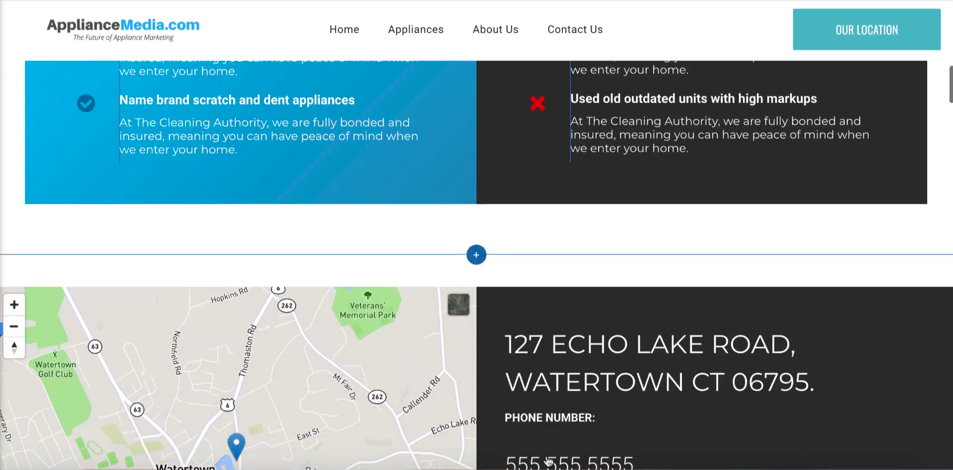
{"action": "scroll", "coordinate": [548, 461], "scroll_direction": "up", "scroll_amount": 14}
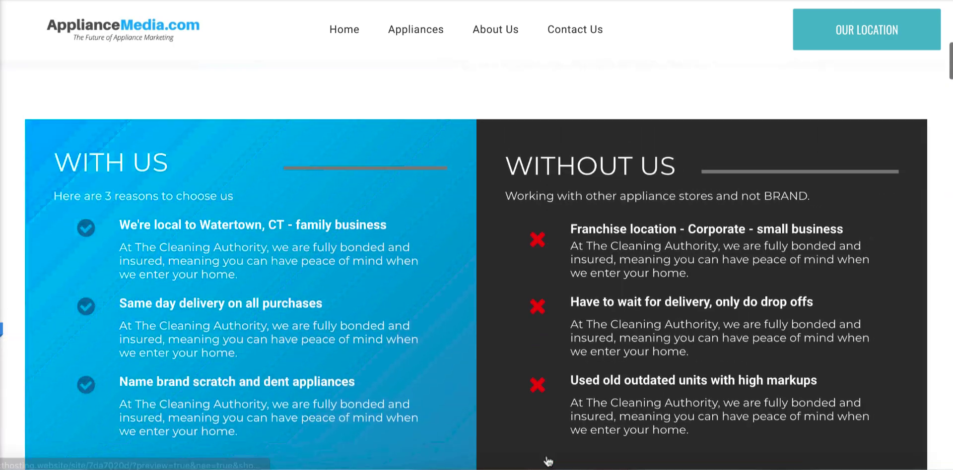
{"action": "scroll", "coordinate": [547, 462], "scroll_direction": "down", "scroll_amount": 14}
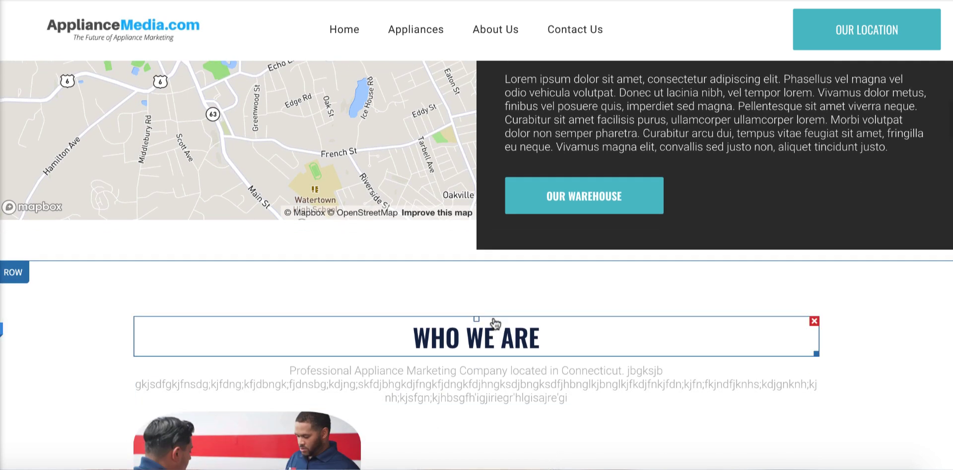
- Open the Appliances page for editing and copy its photo gallery row
{"action": "mouse_move", "coordinate": [482, 262]}
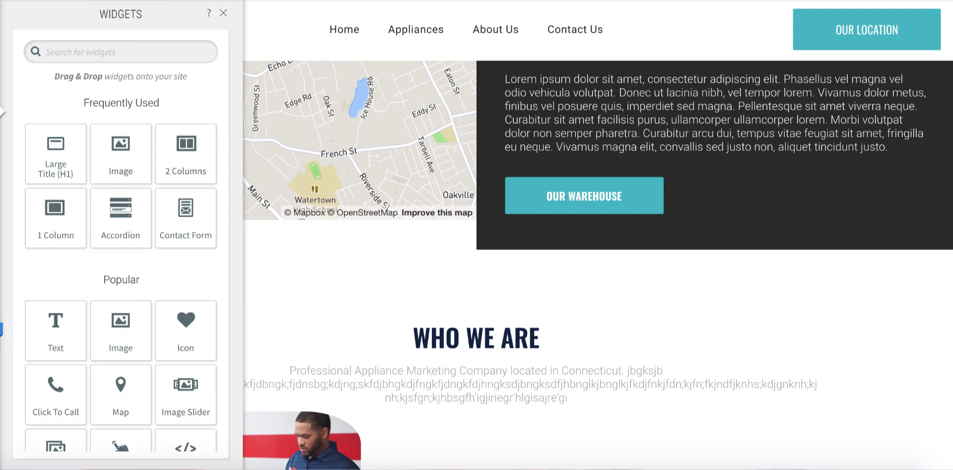
{"action": "left_click", "coordinate": [5, 67]}
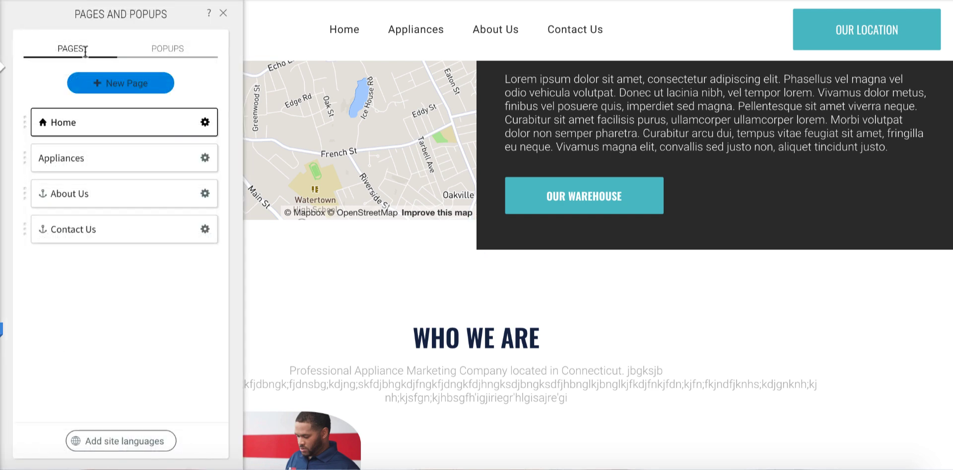
{"action": "left_click", "coordinate": [97, 160]}
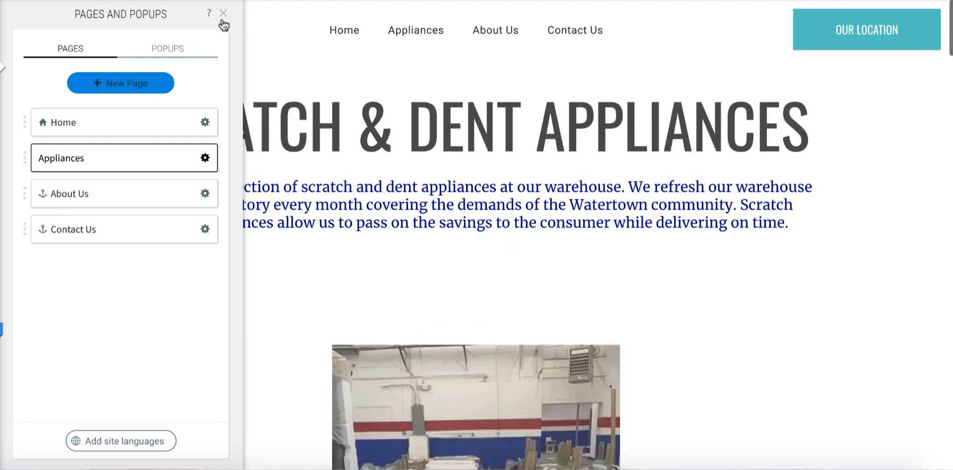
{"action": "left_click", "coordinate": [223, 14]}
{"action": "scroll", "coordinate": [21, 277], "scroll_direction": "down", "scroll_amount": 8}
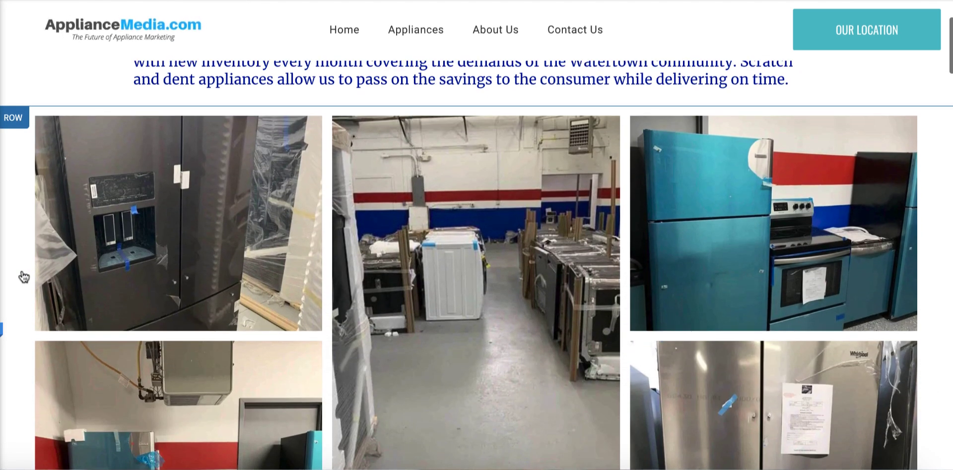
{"action": "scroll", "coordinate": [21, 276], "scroll_direction": "up", "scroll_amount": 5}
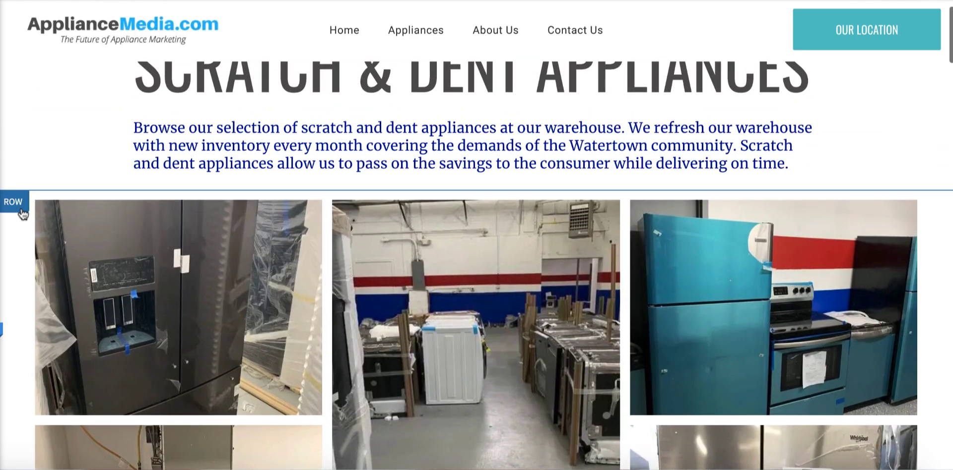
{"action": "left_click", "coordinate": [20, 206]}
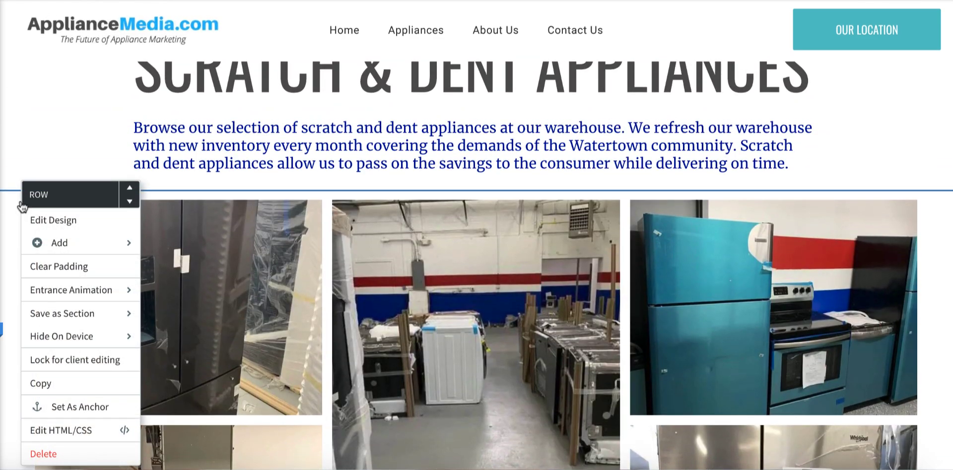
{"action": "left_click", "coordinate": [58, 382]}
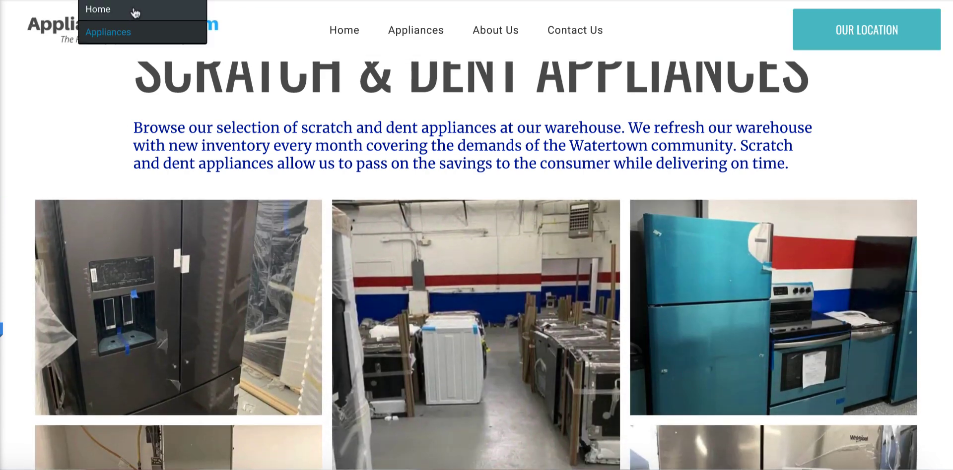
- Return to the Home page and paste the copied gallery row between the map section and WHO WE ARE
{"action": "left_click", "coordinate": [135, 11]}
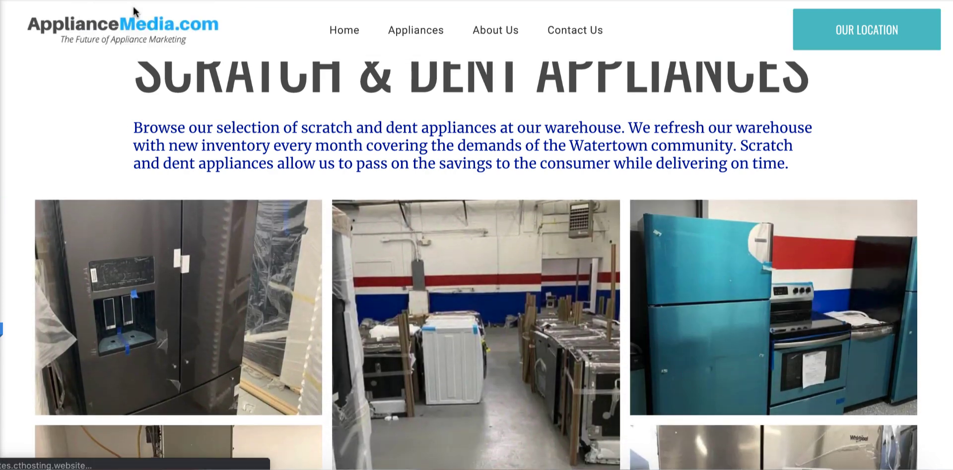
{"action": "scroll", "coordinate": [397, 222], "scroll_direction": "down", "scroll_amount": 20}
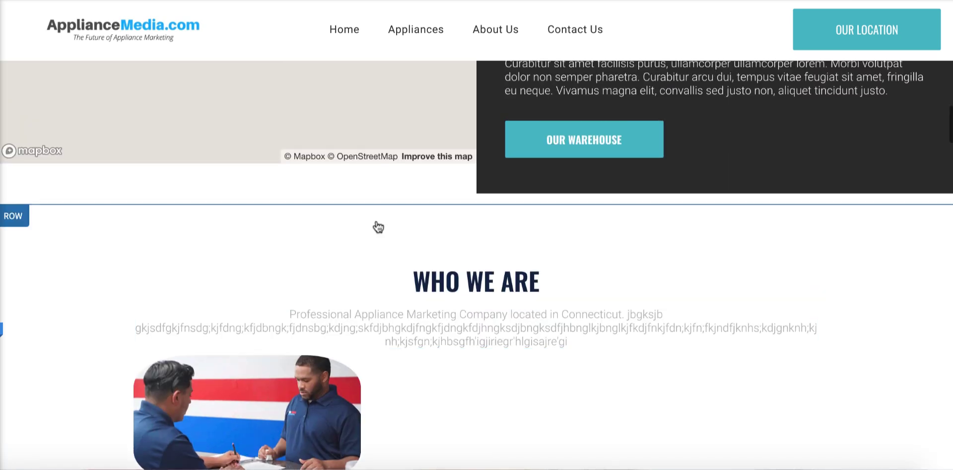
{"action": "right_click", "coordinate": [377, 224]}
{"action": "left_click", "coordinate": [398, 383]}
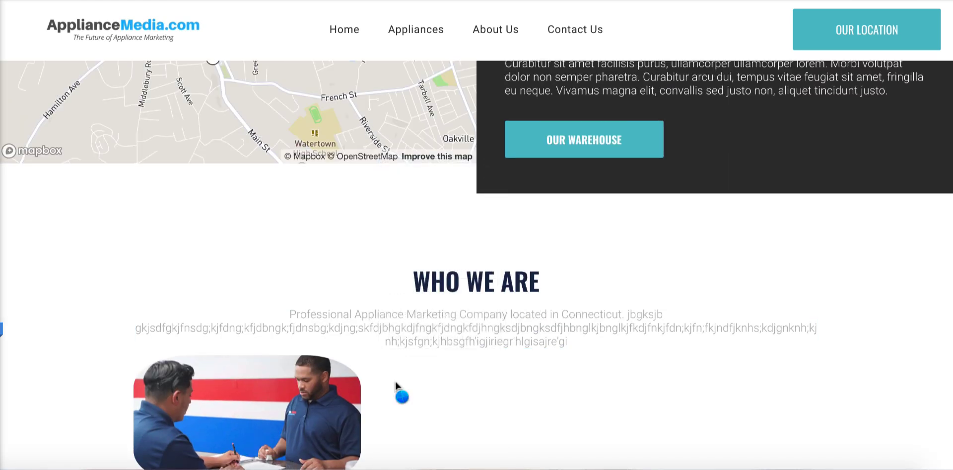
{"action": "scroll", "coordinate": [397, 387], "scroll_direction": "down", "scroll_amount": 5}
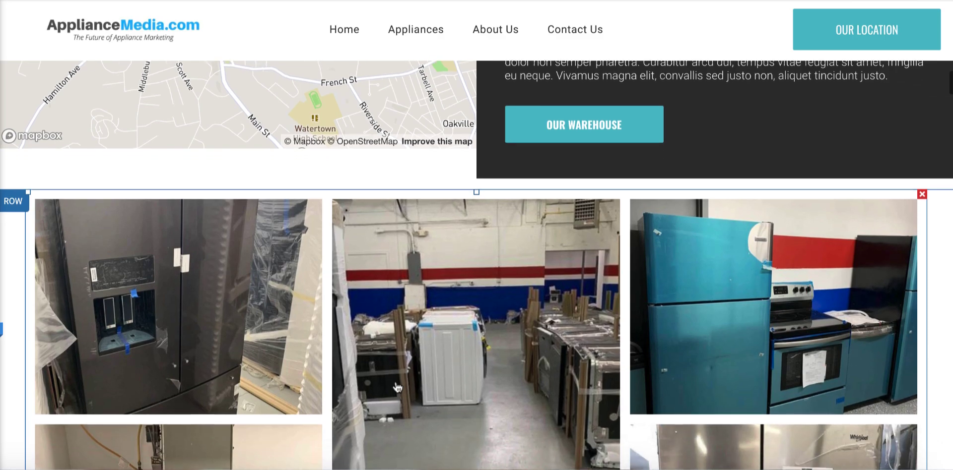
- Examine the pasted appliance photo gallery and check its content settings
{"action": "scroll", "coordinate": [397, 387], "scroll_direction": "down", "scroll_amount": 20}
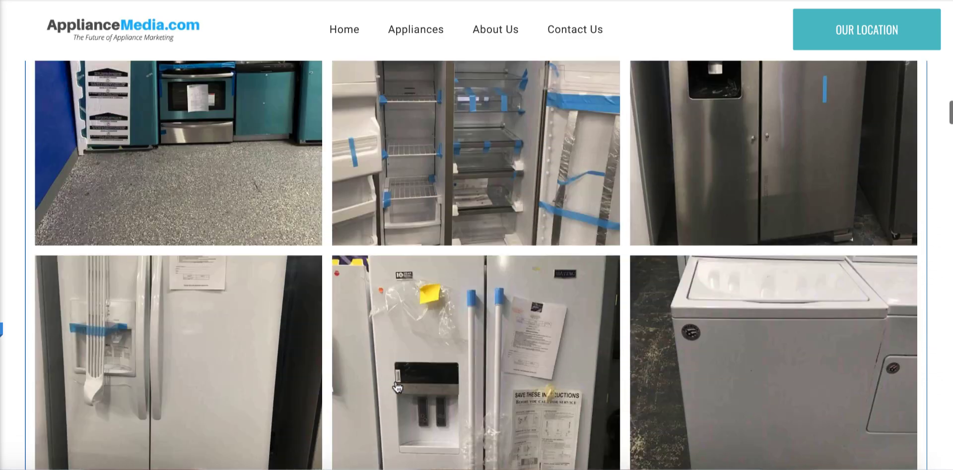
{"action": "scroll", "coordinate": [398, 387], "scroll_direction": "down", "scroll_amount": 16}
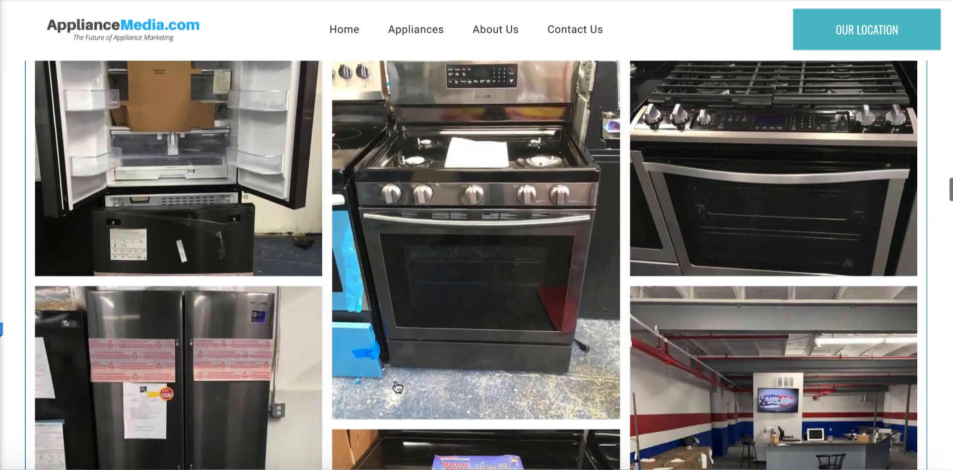
{"action": "scroll", "coordinate": [398, 387], "scroll_direction": "up", "scroll_amount": 5}
{"action": "scroll", "coordinate": [445, 319], "scroll_direction": "up", "scroll_amount": 10}
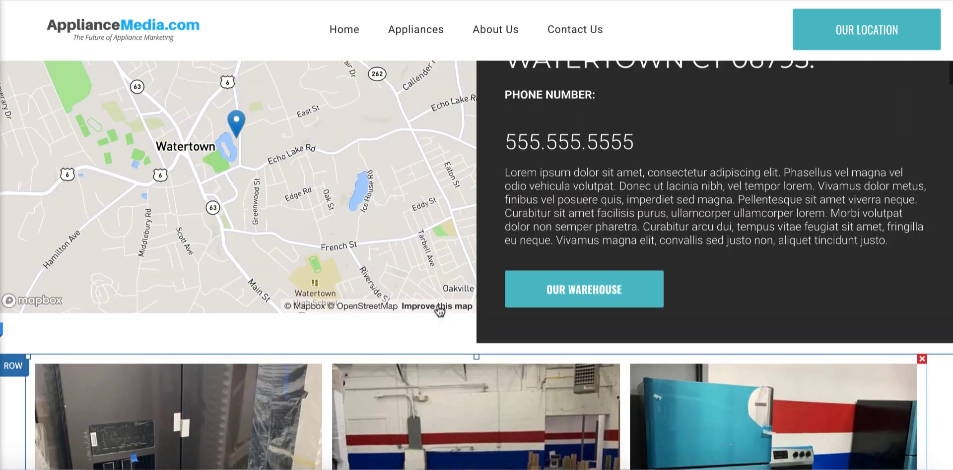
{"action": "scroll", "coordinate": [439, 311], "scroll_direction": "down", "scroll_amount": 15}
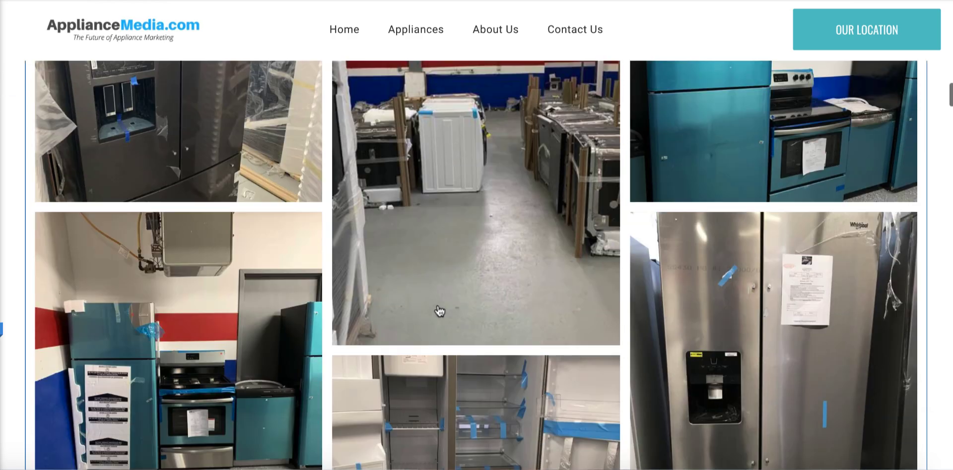
{"action": "scroll", "coordinate": [439, 311], "scroll_direction": "down", "scroll_amount": 15}
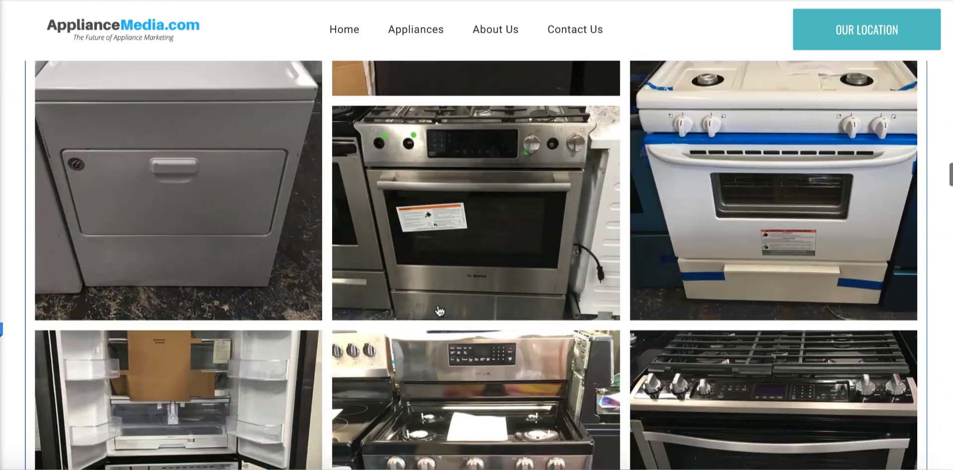
{"action": "scroll", "coordinate": [439, 311], "scroll_direction": "down", "scroll_amount": 1}
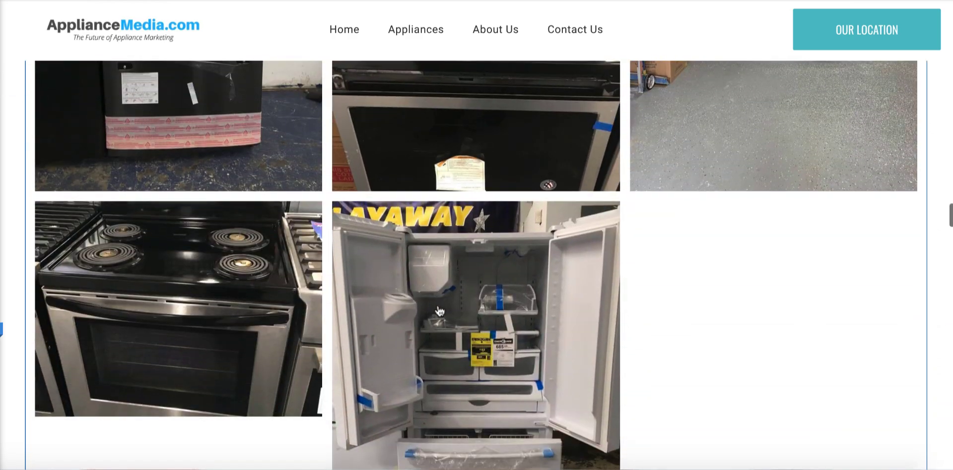
{"action": "left_click", "coordinate": [437, 305]}
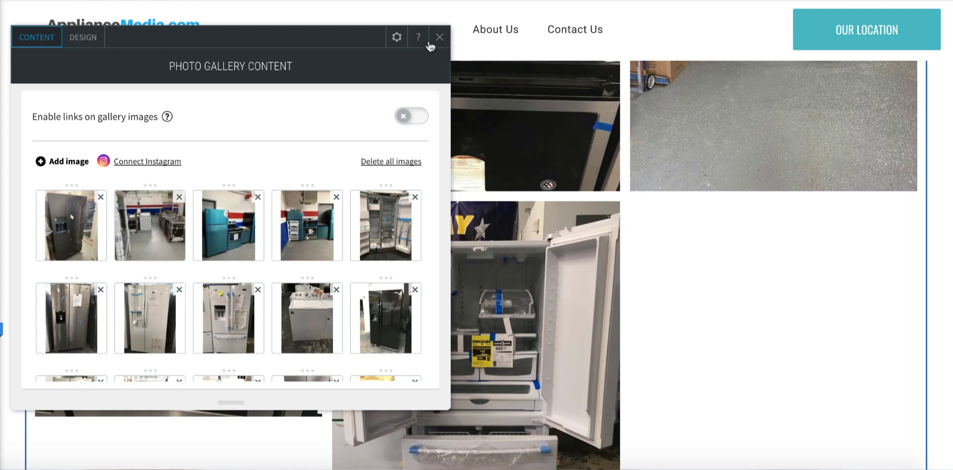
{"action": "left_click", "coordinate": [439, 37]}
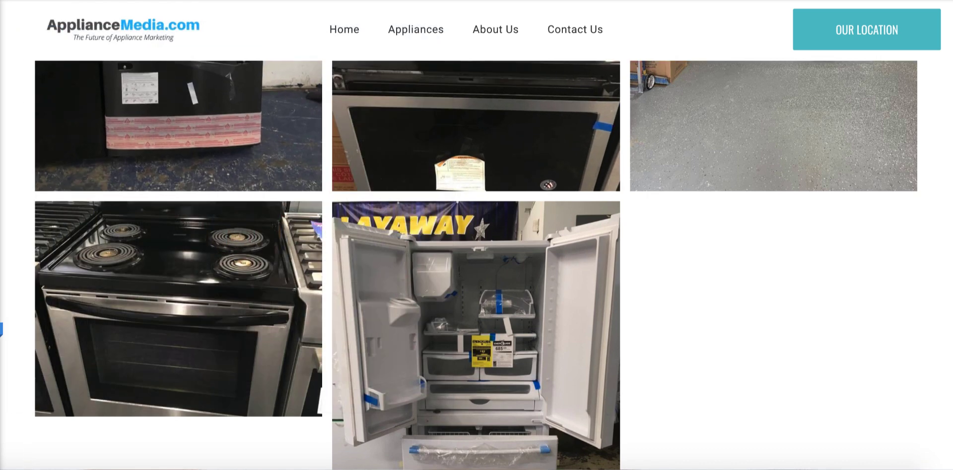
- Start adding a new section between the photo gallery and WHO WE ARE, and close the Intro layouts
{"action": "scroll", "coordinate": [486, 252], "scroll_direction": "down", "scroll_amount": 7}
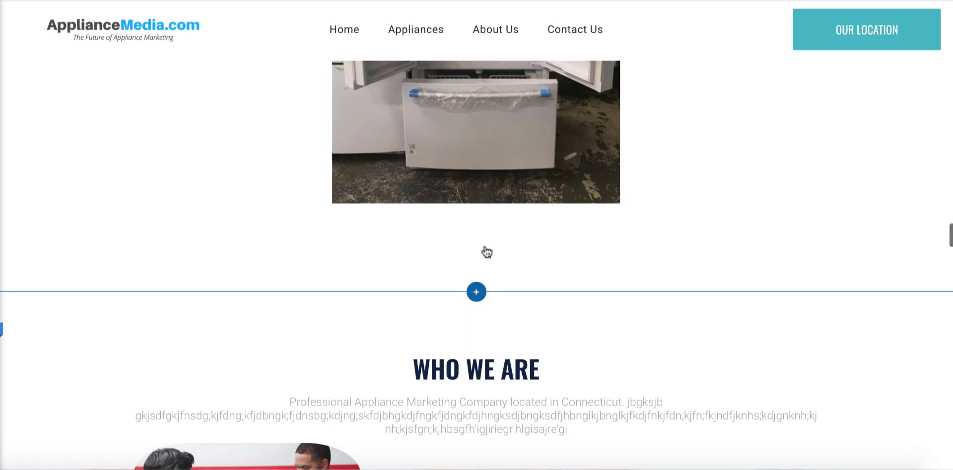
{"action": "left_click", "coordinate": [475, 293]}
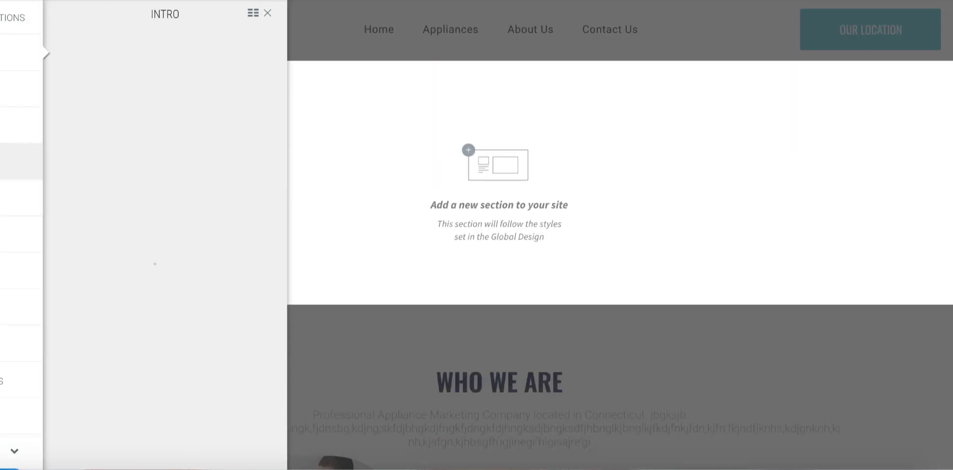
{"action": "left_click", "coordinate": [268, 13]}
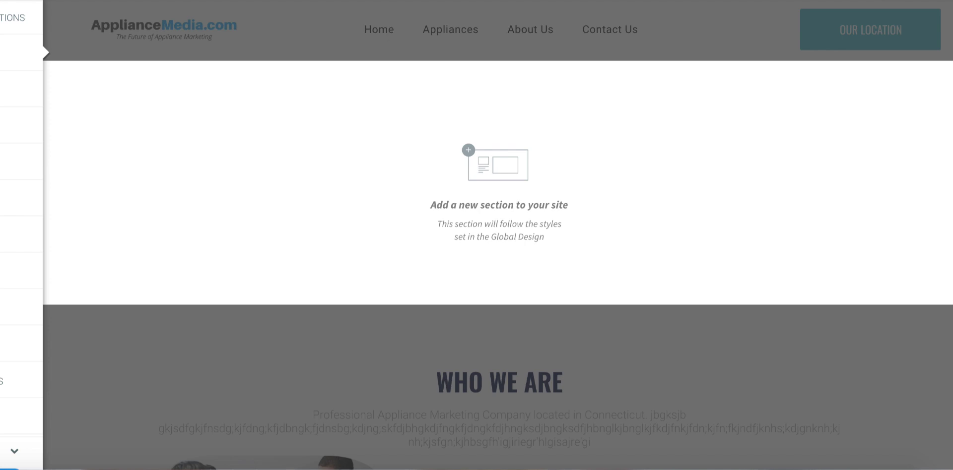
- Switch to the Same-Day Appliance Co. website to view its home page
{"action": "right_click", "coordinate": [582, 0]}
{"action": "left_click", "coordinate": [608, 37]}
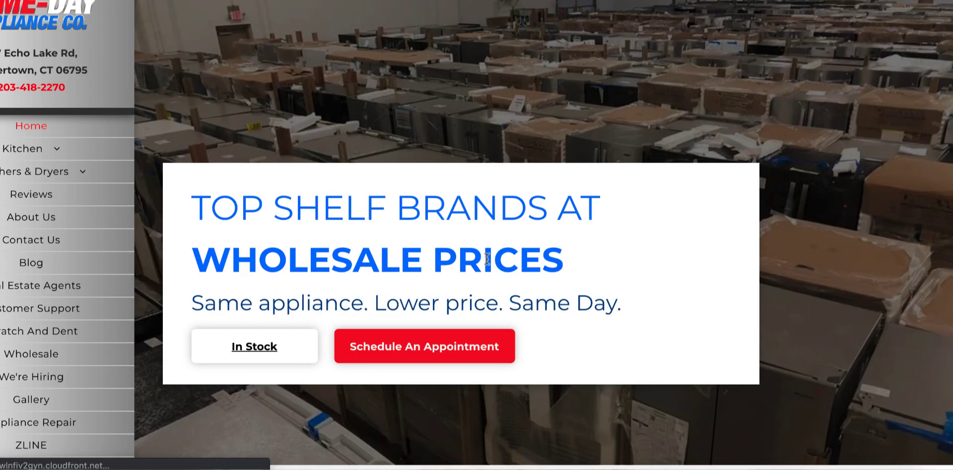
- Examine the Same-Day Appliance home page from its hero banner through the welcome, reviews and contact sections for layout ideas
{"action": "scroll", "coordinate": [486, 258], "scroll_direction": "down", "scroll_amount": 10}
{"action": "scroll", "coordinate": [486, 259], "scroll_direction": "down", "scroll_amount": 20}
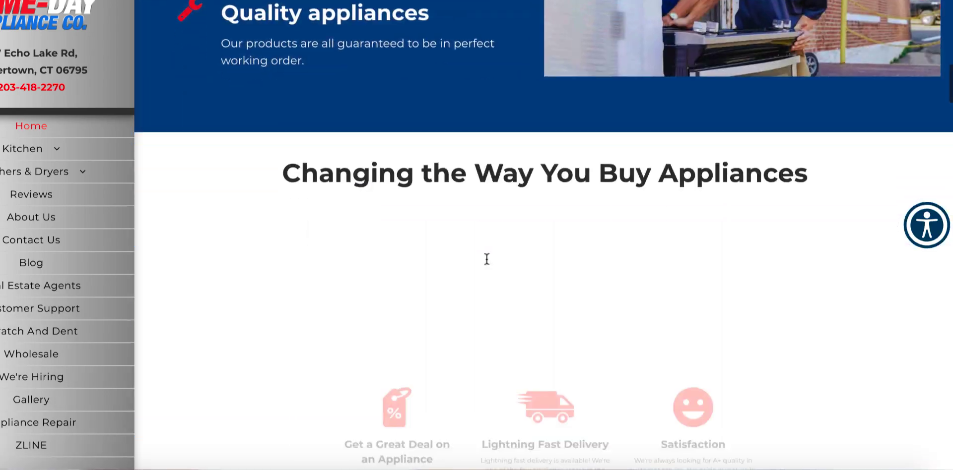
{"action": "scroll", "coordinate": [486, 264], "scroll_direction": "down", "scroll_amount": 20}
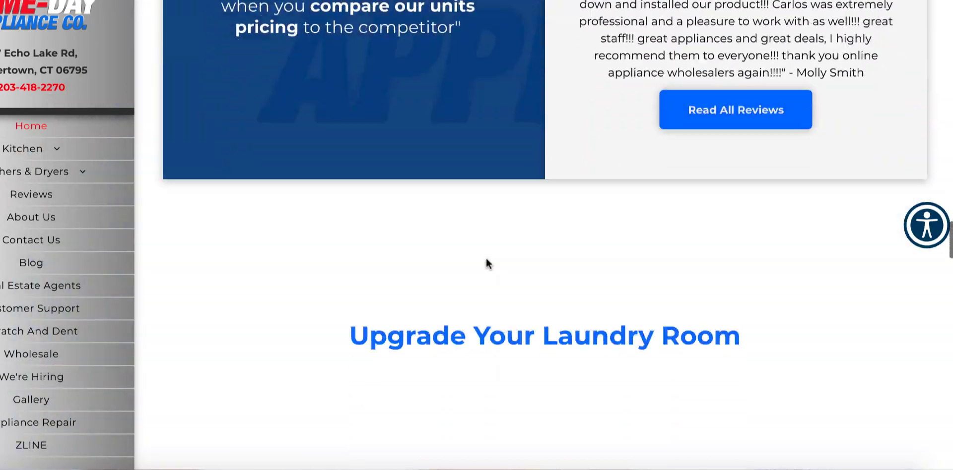
{"action": "scroll", "coordinate": [487, 264], "scroll_direction": "down", "scroll_amount": 10}
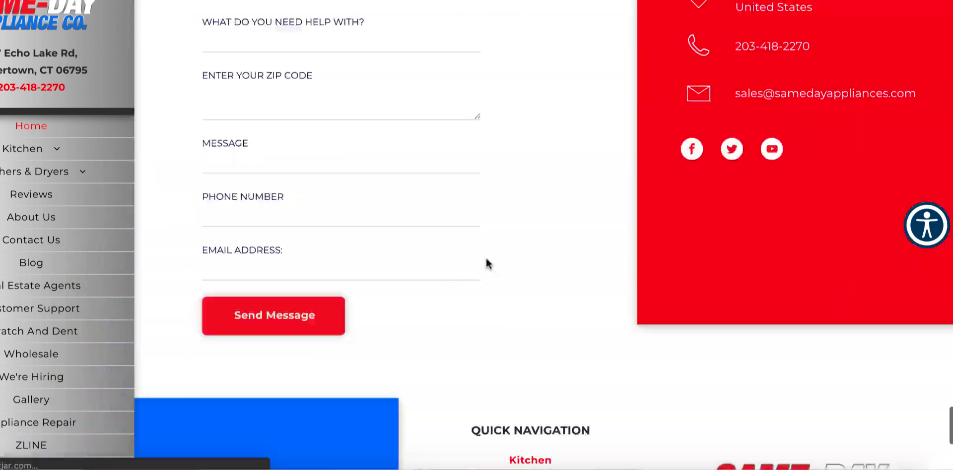
{"action": "key", "text": "Home"}
{"action": "scroll", "coordinate": [486, 263], "scroll_direction": "down", "scroll_amount": 15}
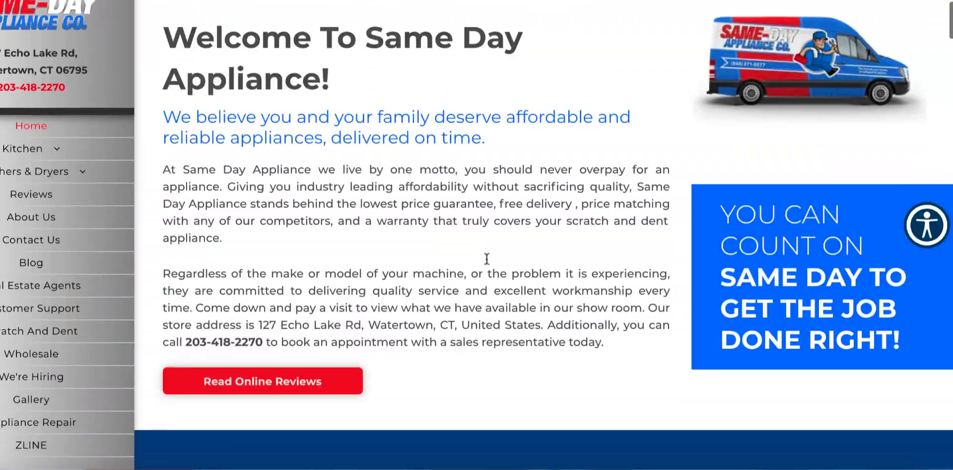
{"action": "scroll", "coordinate": [487, 263], "scroll_direction": "down", "scroll_amount": 15}
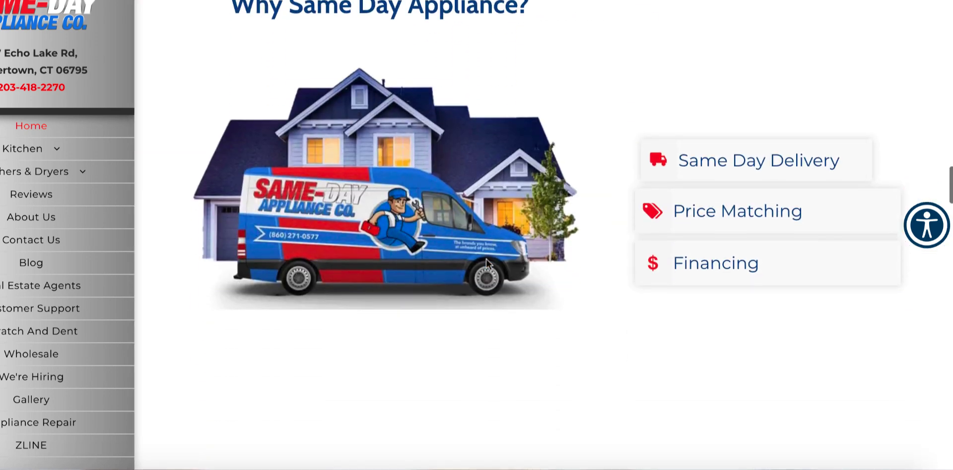
{"action": "scroll", "coordinate": [486, 264], "scroll_direction": "up", "scroll_amount": 5}
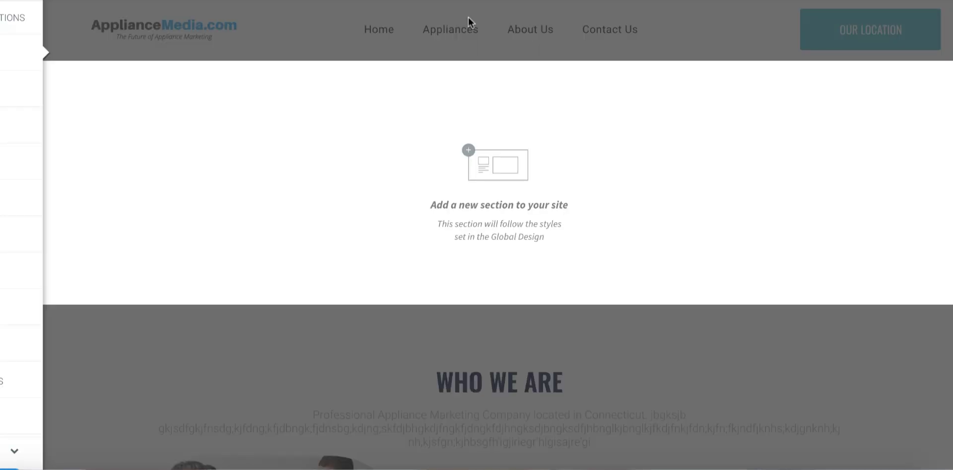
- Return to the site editor and insert the mountain-background "Trusted by more than 2000 companies" logos section above WHO WE ARE
{"action": "scroll", "coordinate": [479, 185], "scroll_direction": "down", "scroll_amount": 1}
{"action": "scroll", "coordinate": [478, 185], "scroll_direction": "up", "scroll_amount": 2}
{"action": "left_click", "coordinate": [2, 171]}
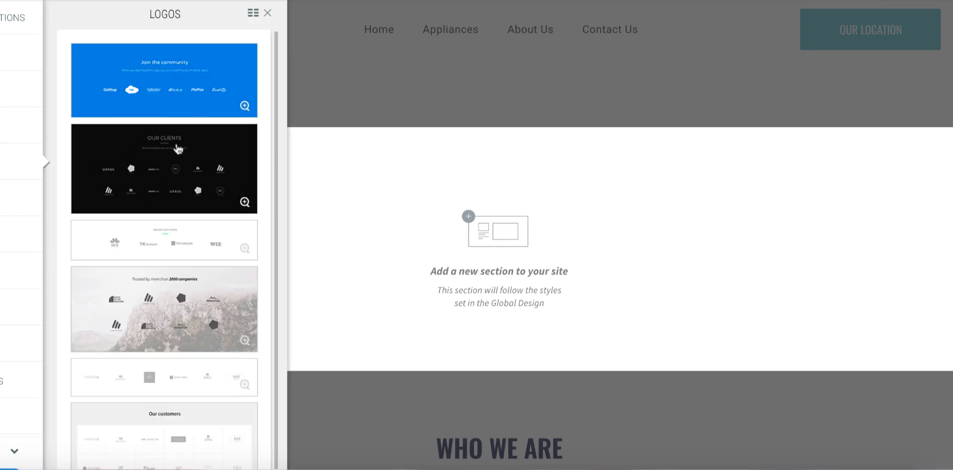
{"action": "left_click", "coordinate": [164, 308]}
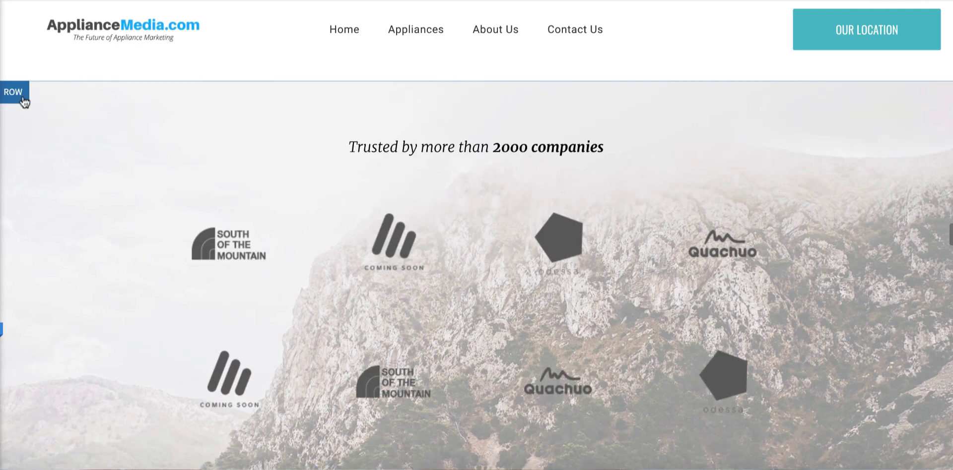
- Check the logo row's background image, parallax scrolling and overlay settings, and close the row design
{"action": "left_click", "coordinate": [23, 101]}
{"action": "left_click", "coordinate": [43, 123]}
{"action": "scroll", "coordinate": [180, 275], "scroll_direction": "down", "scroll_amount": 5}
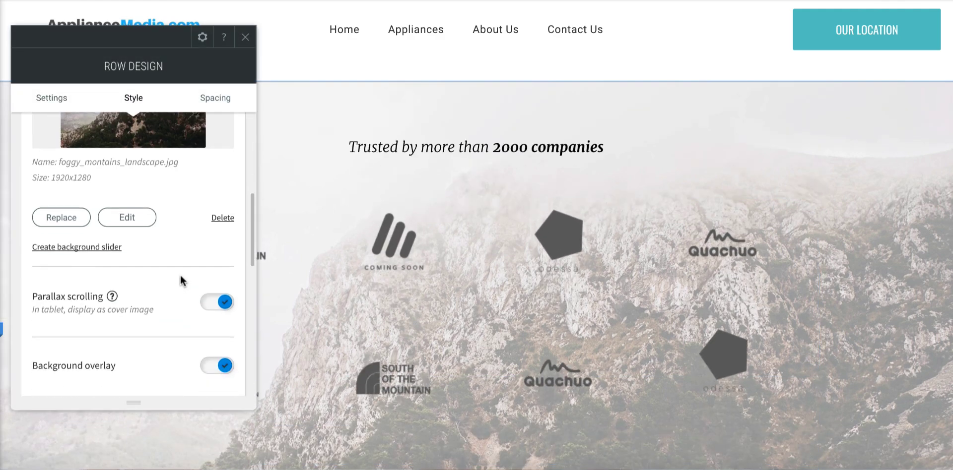
{"action": "scroll", "coordinate": [180, 275], "scroll_direction": "down", "scroll_amount": 3}
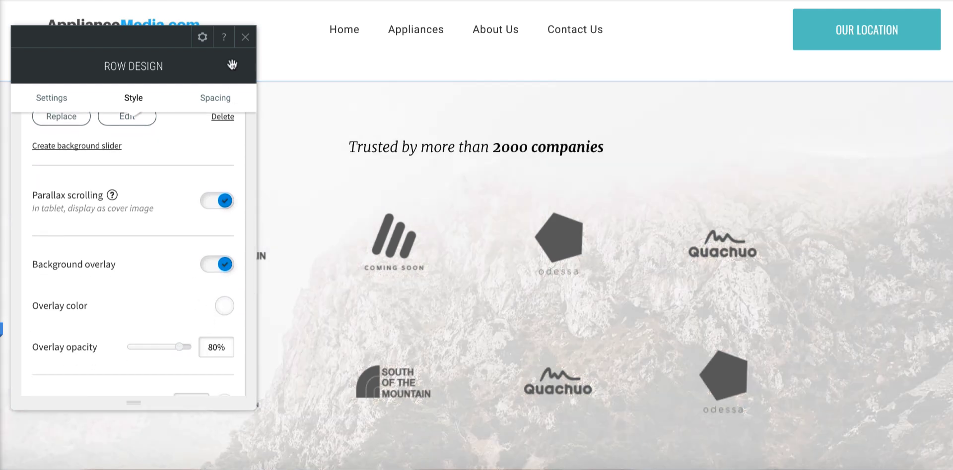
{"action": "left_click", "coordinate": [245, 37]}
- Format the logo section's heading as H2 and replace its text with "Name Brand Products"
{"action": "scroll", "coordinate": [496, 79], "scroll_direction": "up", "scroll_amount": 4}
{"action": "scroll", "coordinate": [497, 78], "scroll_direction": "down", "scroll_amount": 5}
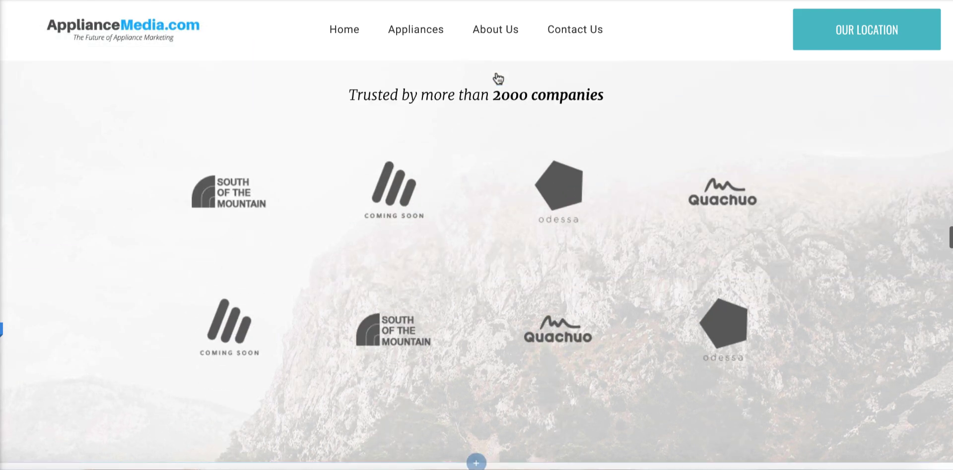
{"action": "scroll", "coordinate": [431, 102], "scroll_direction": "up", "scroll_amount": 2}
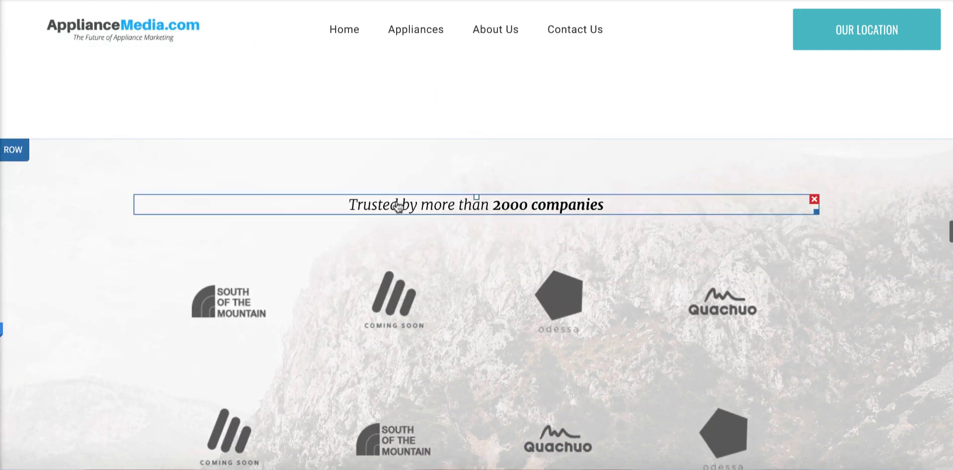
{"action": "triple_click", "coordinate": [398, 205]}
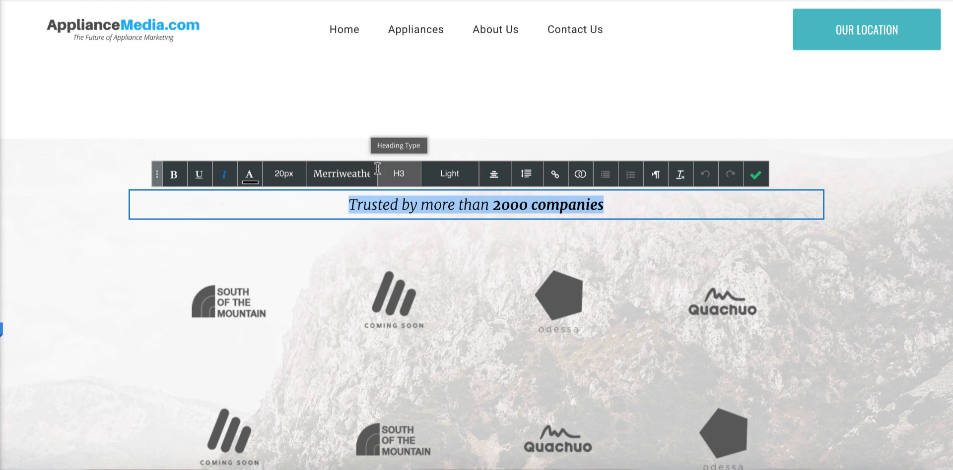
{"action": "left_click", "coordinate": [397, 173]}
{"action": "left_click", "coordinate": [398, 224]}
{"action": "triple_click", "coordinate": [353, 217]}
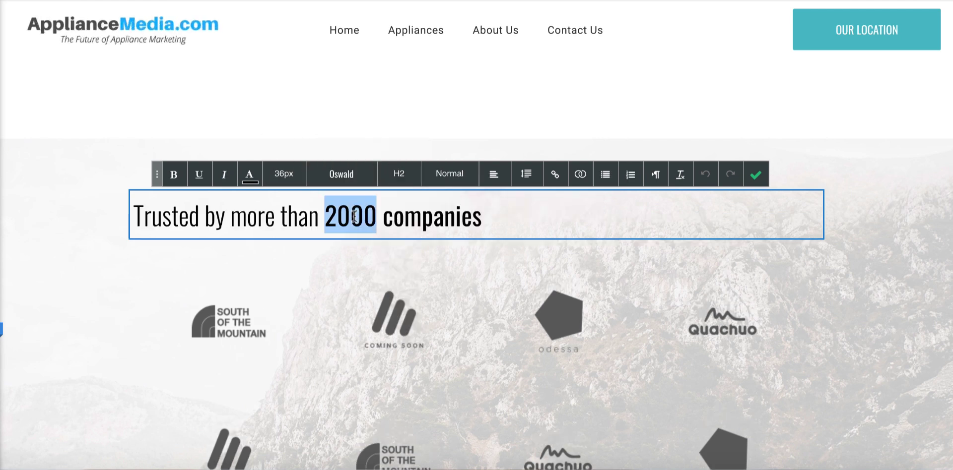
{"action": "type", "text": "Name Brand Products"}
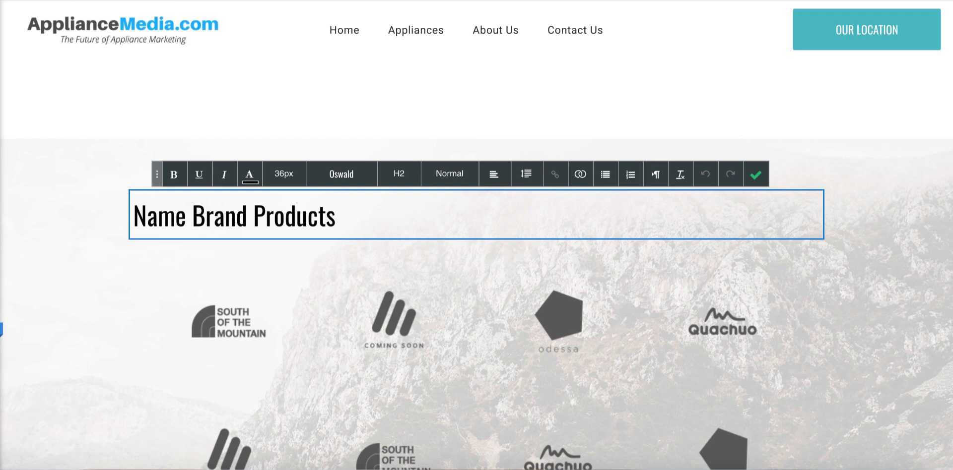
{"action": "left_click", "coordinate": [754, 174]}
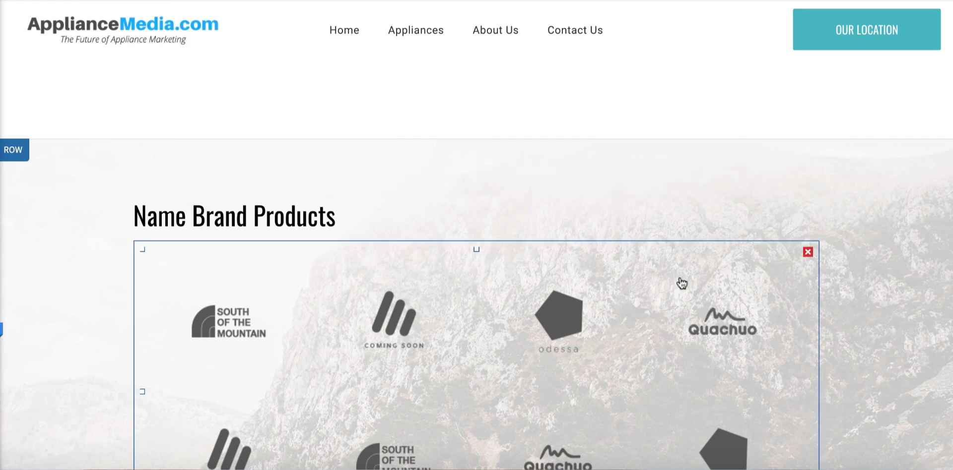
- Look over the placeholder logo grid and compare it with the brand logos on the Same-Day Appliance website
{"action": "scroll", "coordinate": [580, 258], "scroll_direction": "down", "scroll_amount": 3}
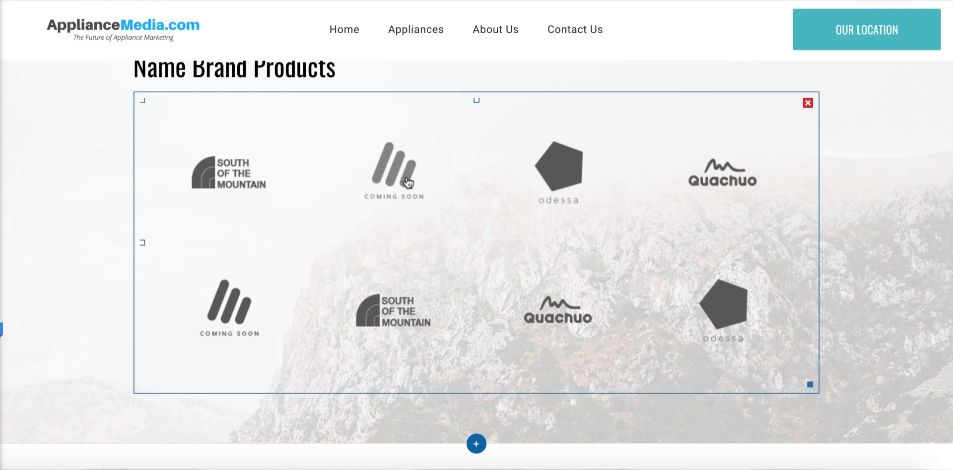
{"action": "scroll", "coordinate": [304, 247], "scroll_direction": "down", "scroll_amount": 7}
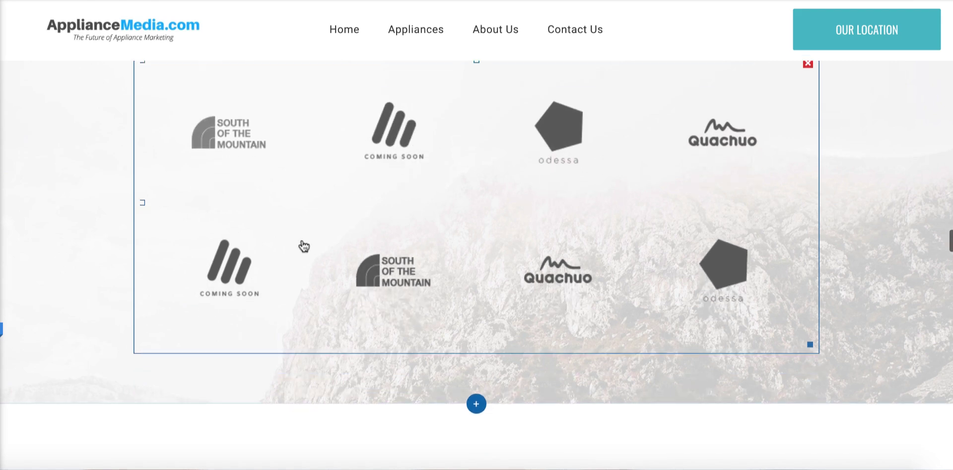
{"action": "scroll", "coordinate": [304, 246], "scroll_direction": "up", "scroll_amount": 4}
{"action": "scroll", "coordinate": [304, 246], "scroll_direction": "up", "scroll_amount": 10}
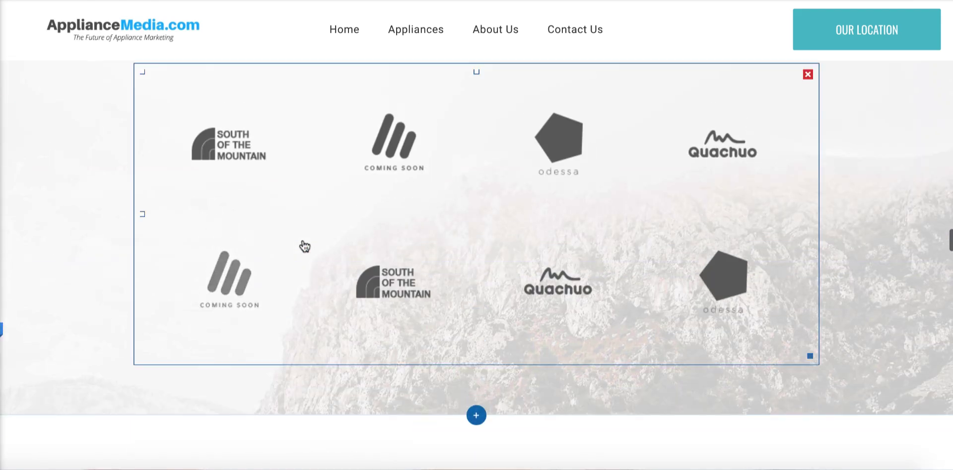
{"action": "scroll", "coordinate": [426, 193], "scroll_direction": "up", "scroll_amount": 2}
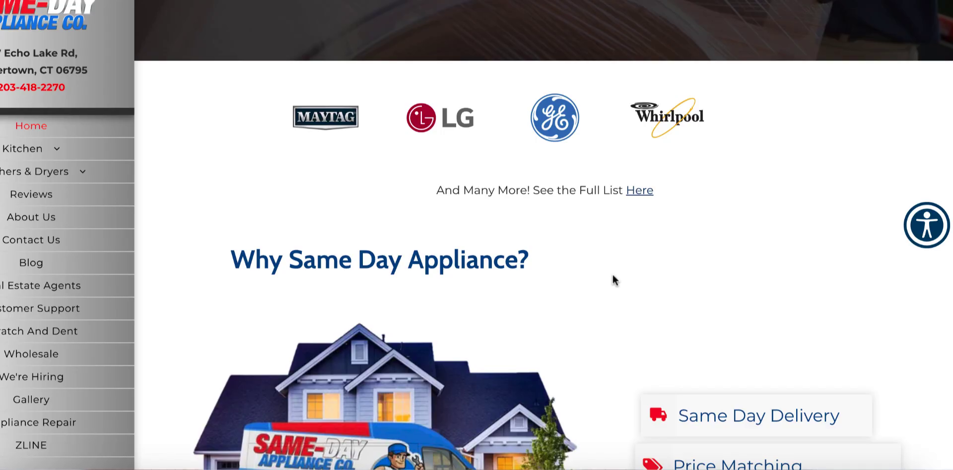
- Examine the call-back form and delivery panel on the Same-Day Appliance site, and return to the top of the edited Home page
{"action": "scroll", "coordinate": [612, 272], "scroll_direction": "down", "scroll_amount": 12}
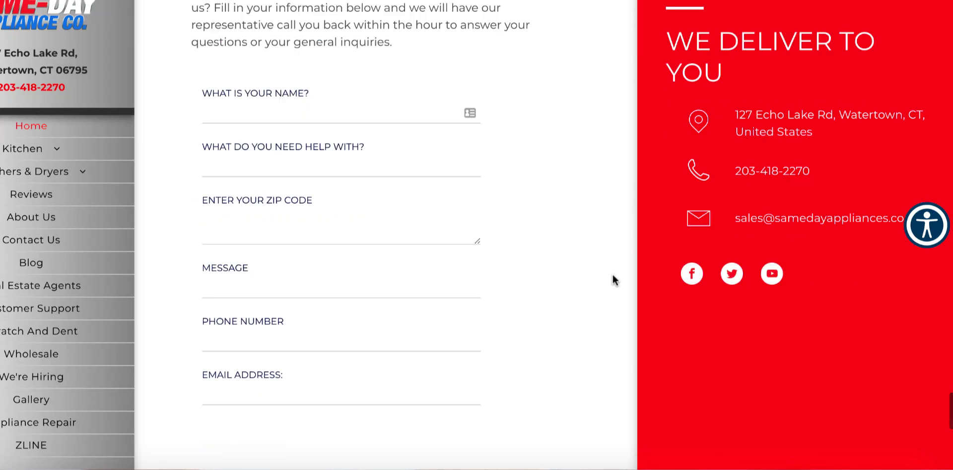
{"action": "scroll", "coordinate": [613, 275], "scroll_direction": "down", "scroll_amount": 3}
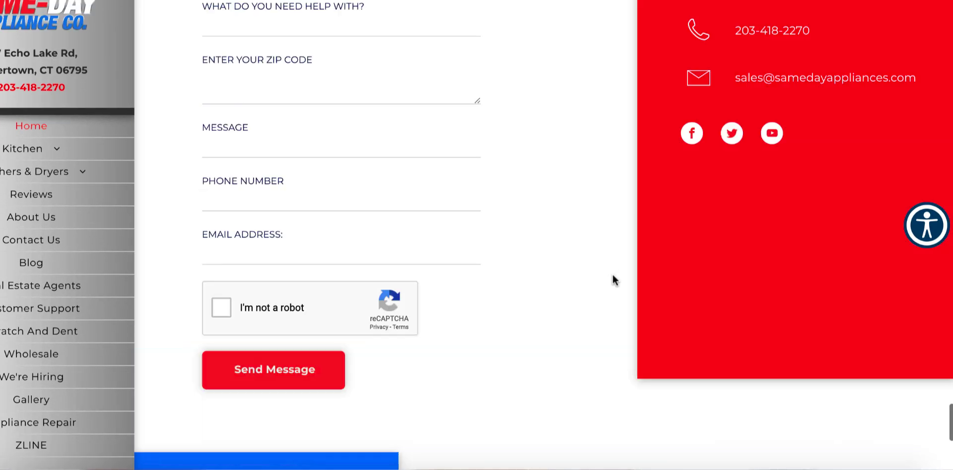
{"action": "scroll", "coordinate": [613, 275], "scroll_direction": "up", "scroll_amount": 7}
{"action": "scroll", "coordinate": [656, 258], "scroll_direction": "down", "scroll_amount": 2}
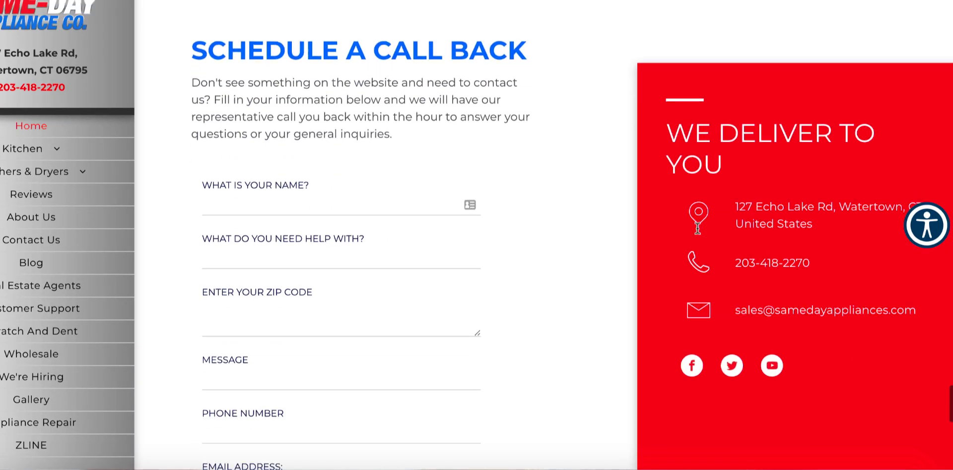
{"action": "scroll", "coordinate": [428, 280], "scroll_direction": "down", "scroll_amount": 2}
{"action": "scroll", "coordinate": [428, 278], "scroll_direction": "up", "scroll_amount": 1}
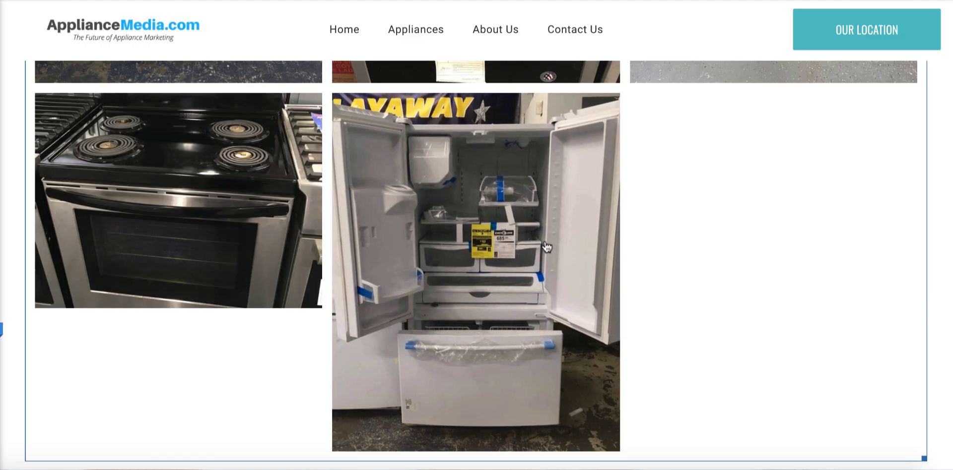
{"action": "scroll", "coordinate": [546, 247], "scroll_direction": "up", "scroll_amount": 10}
{"action": "scroll", "coordinate": [546, 247], "scroll_direction": "up", "scroll_amount": 10}
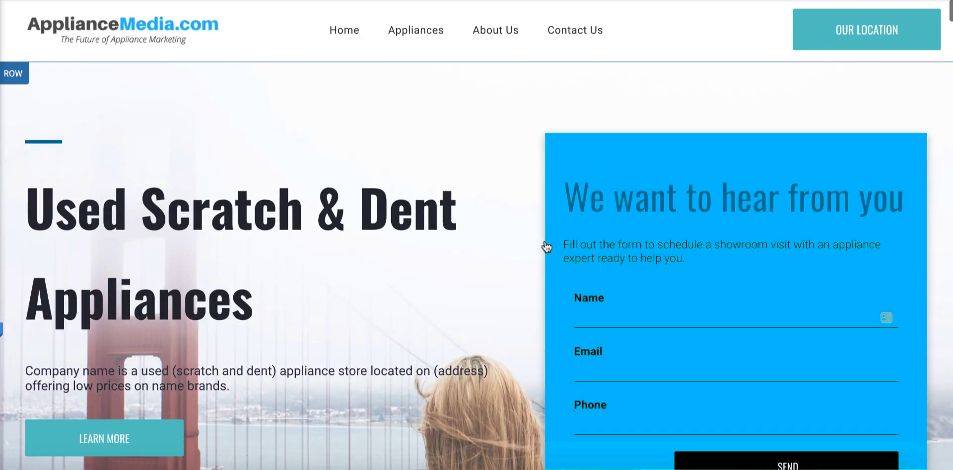